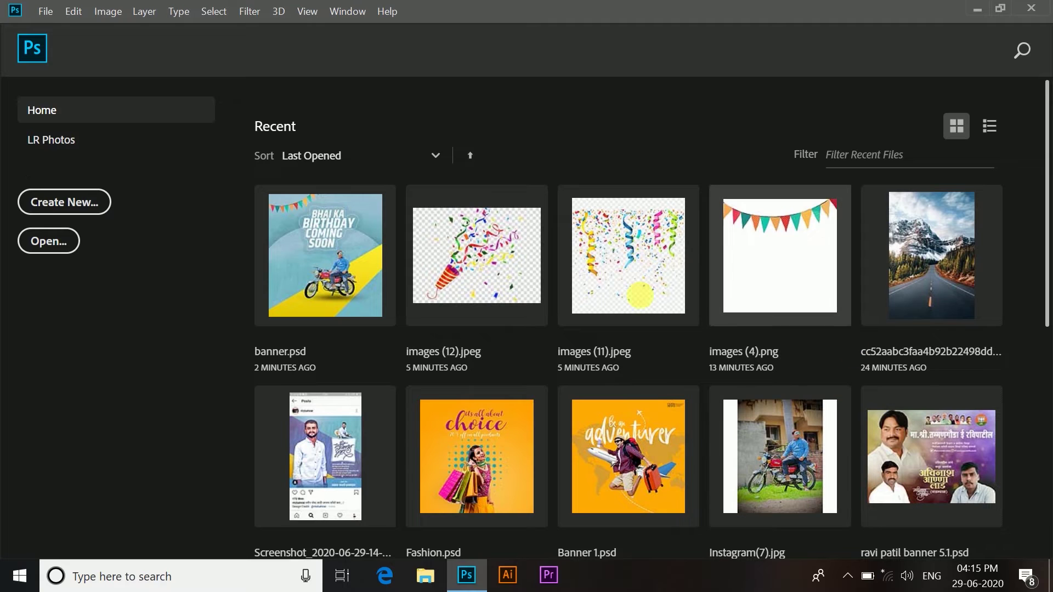
Create a new document 25 cm wide and 26 cm high with RGB color and a white background
left_click(89, 202)
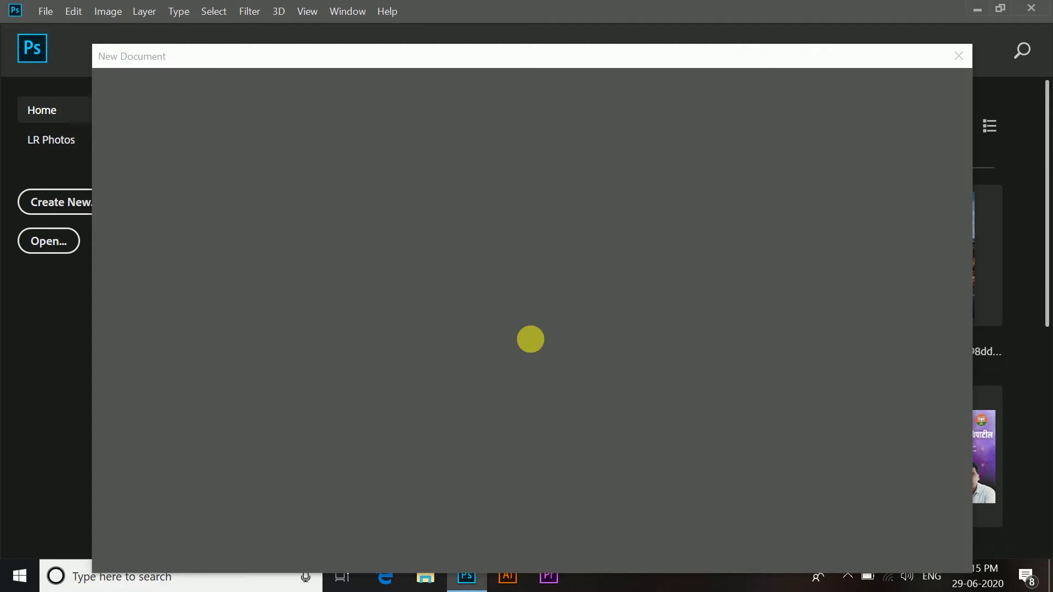
left_click(867, 207)
left_click(846, 294)
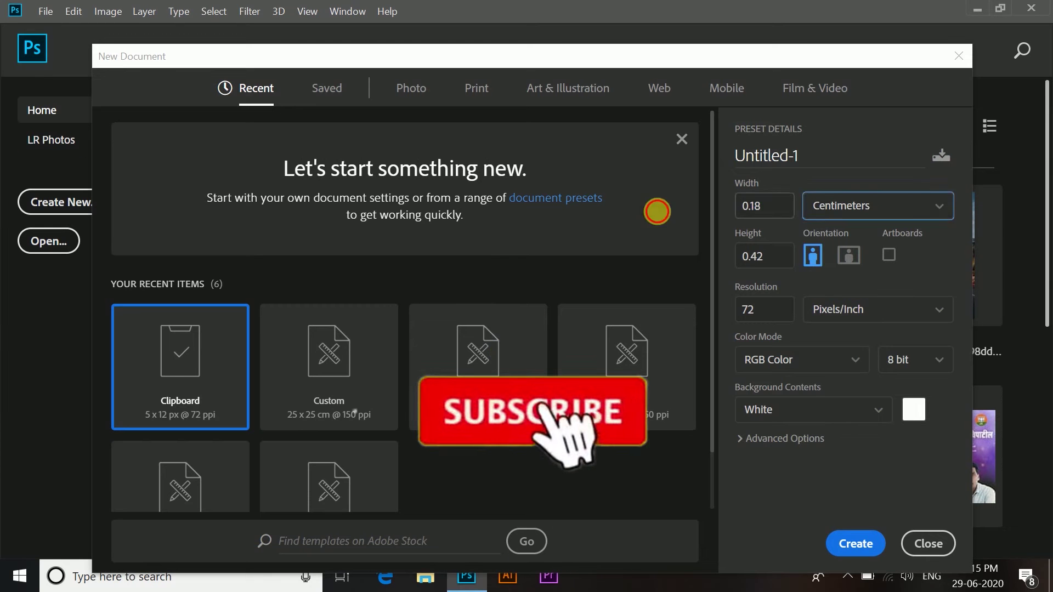
key("shift+Tab")
type("25")
key("Tab")
type("2")
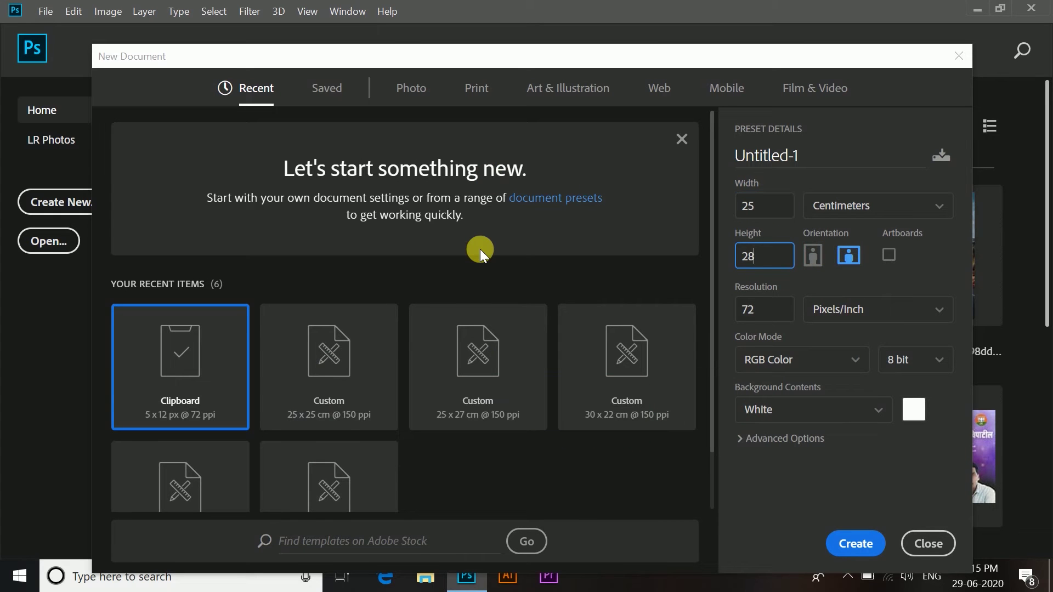
type("6")
key("Tab")
type("1")
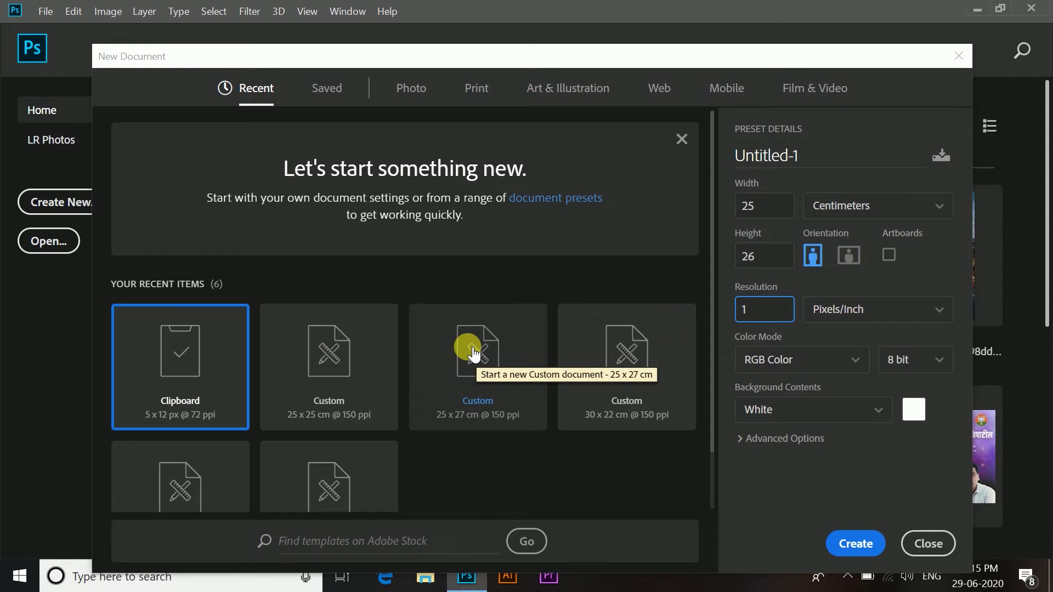
key("Return")
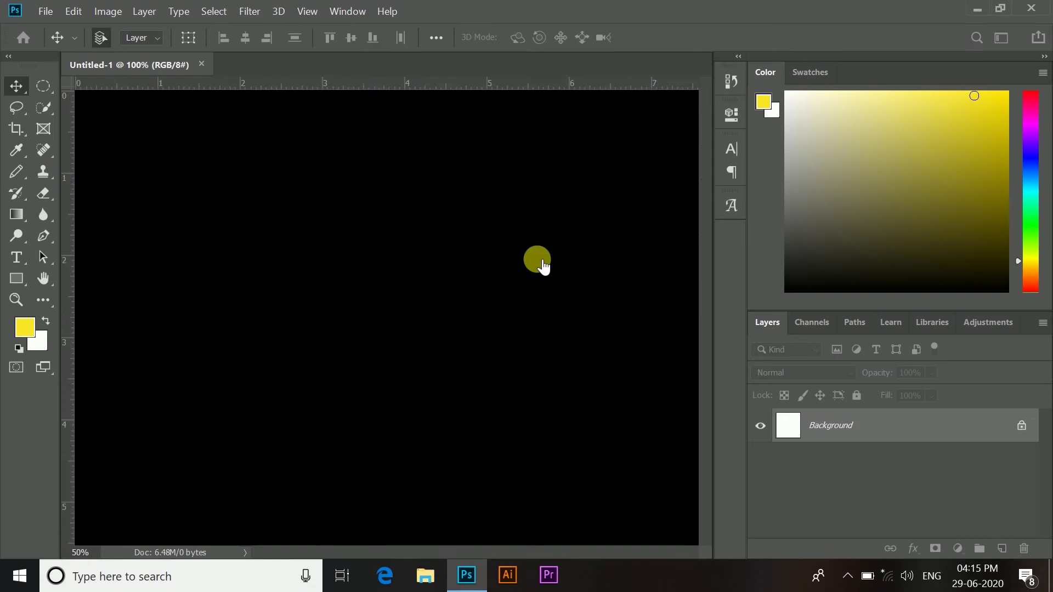
Add a new layer and fill it with a vertical light-blue linear gradient
left_click(1002, 549)
left_click(16, 214)
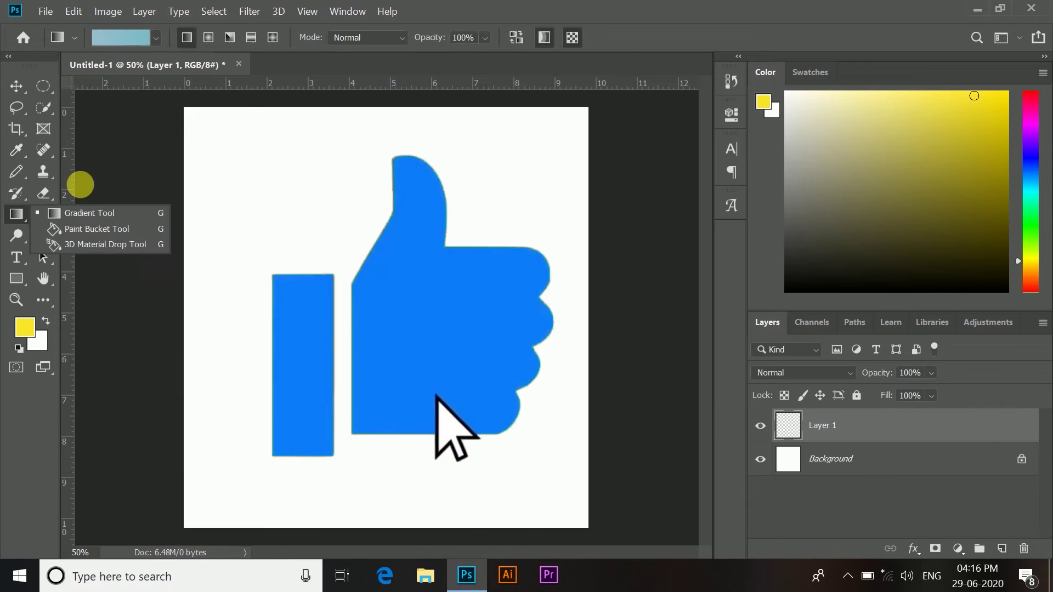
left_click_drag(378, 152, 396, 501)
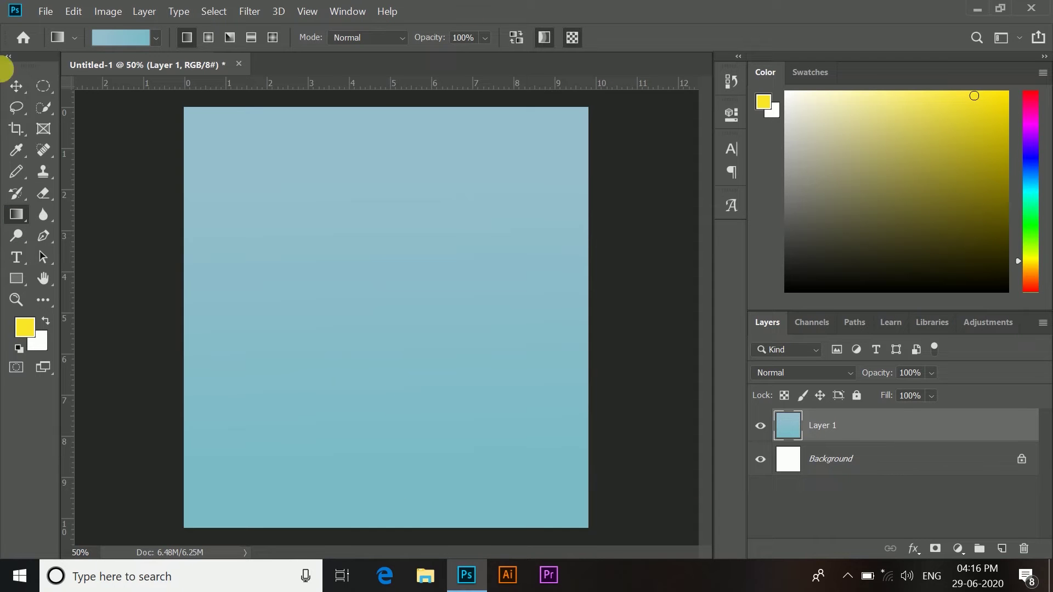
Make a large circular selection centred over the lower part of the canvas, extending past its side and lower edges
left_click(54, 94)
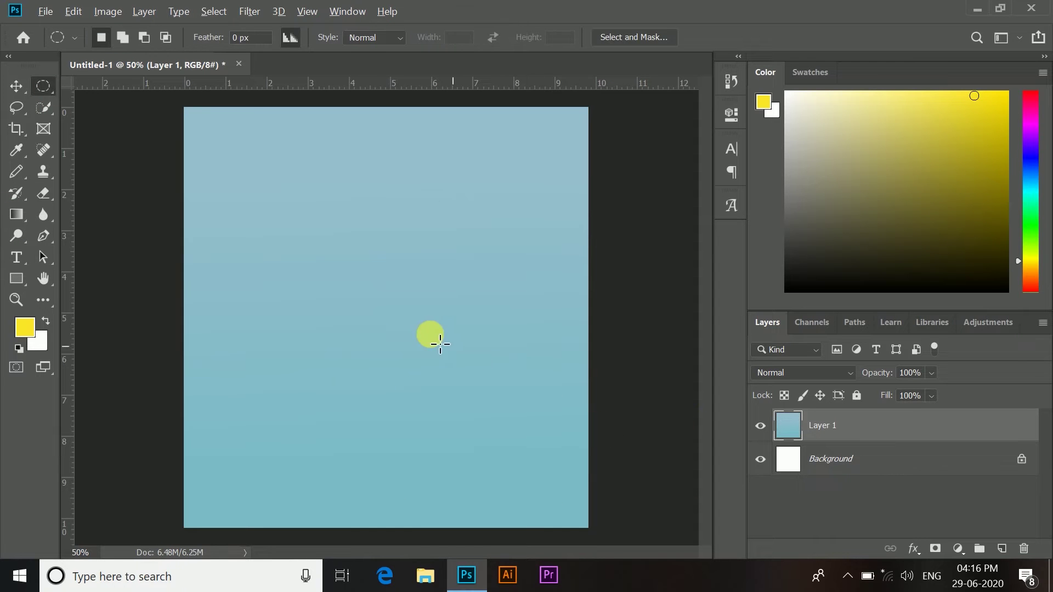
scroll(381, 329, "down", 3)
left_click_drag(242, 293, 570, 584)
left_click(413, 430)
mouse_move(413, 431)
left_mouse_down()
mouse_move(407, 400)
mouse_move(384, 393)
mouse_move(392, 389)
left_mouse_up()
Add a new layer and fill the circular selection with the light-blue gradient running from top to bottom
left_click(1002, 549)
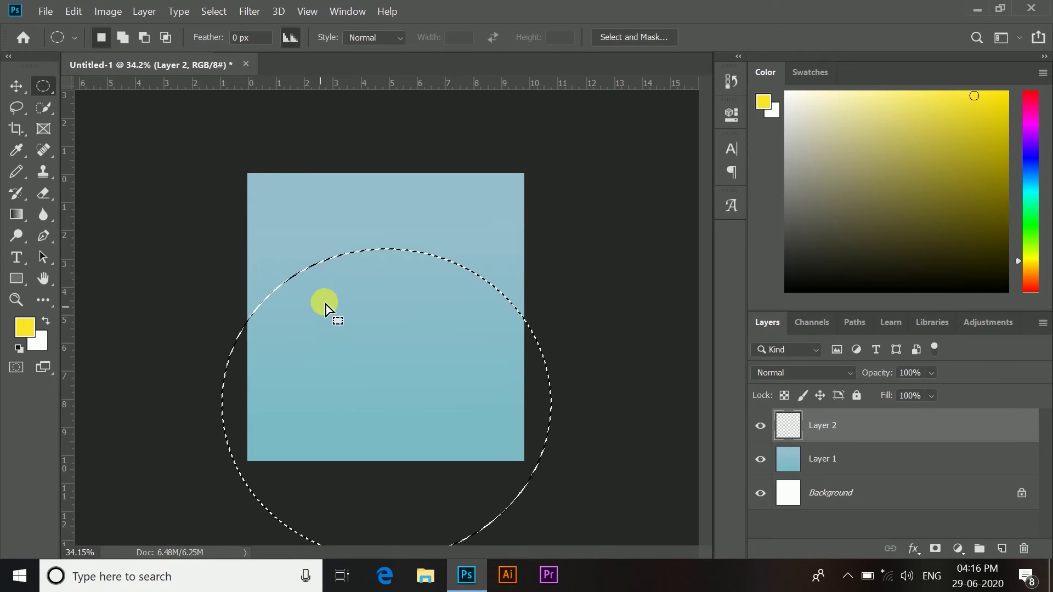
left_click(16, 214)
left_click_drag(377, 292, 364, 261)
key("ctrl+plus")
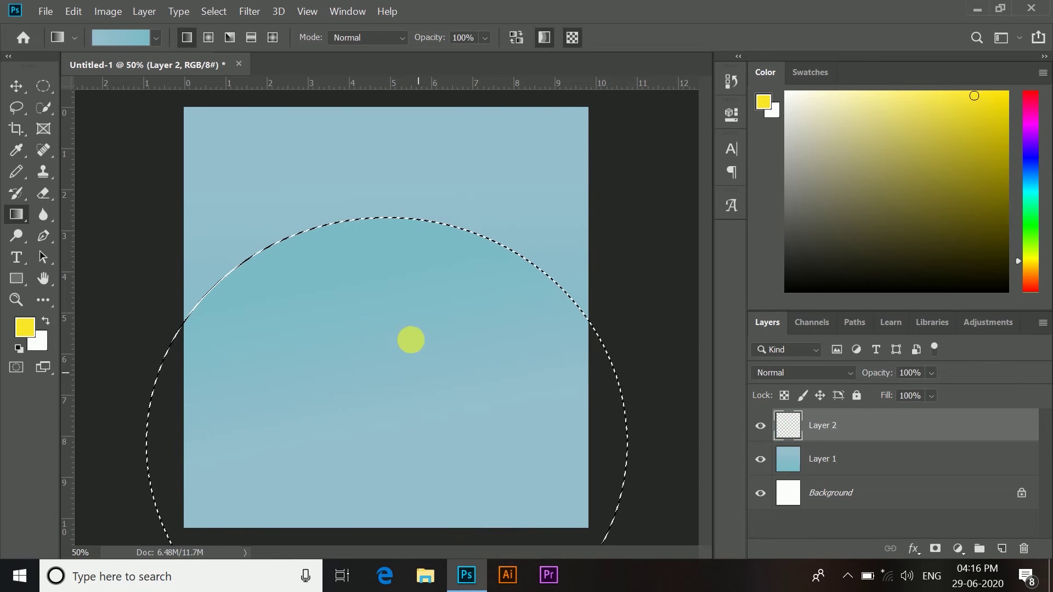
left_click_drag(403, 307, 414, 507)
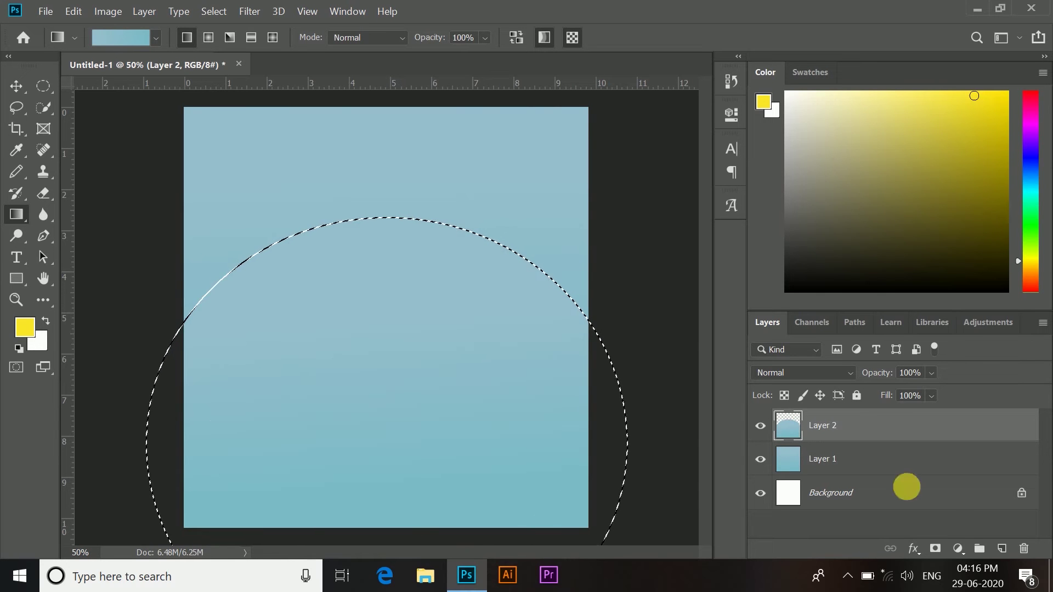
Add a new layer for the shadow and set the Brush foreground color to #2e2f2f
left_click(1004, 549)
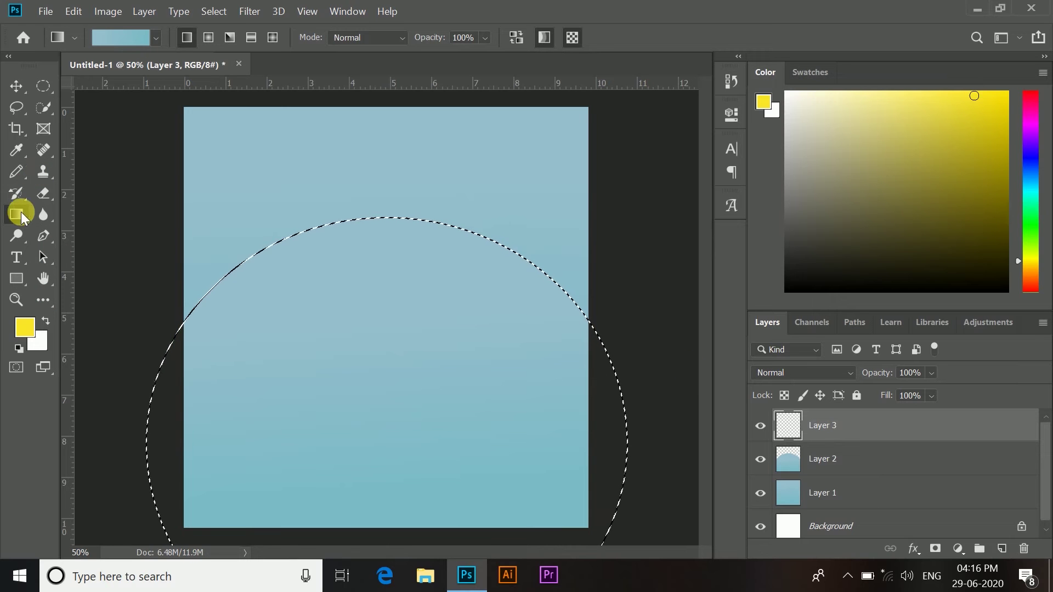
left_click(16, 172)
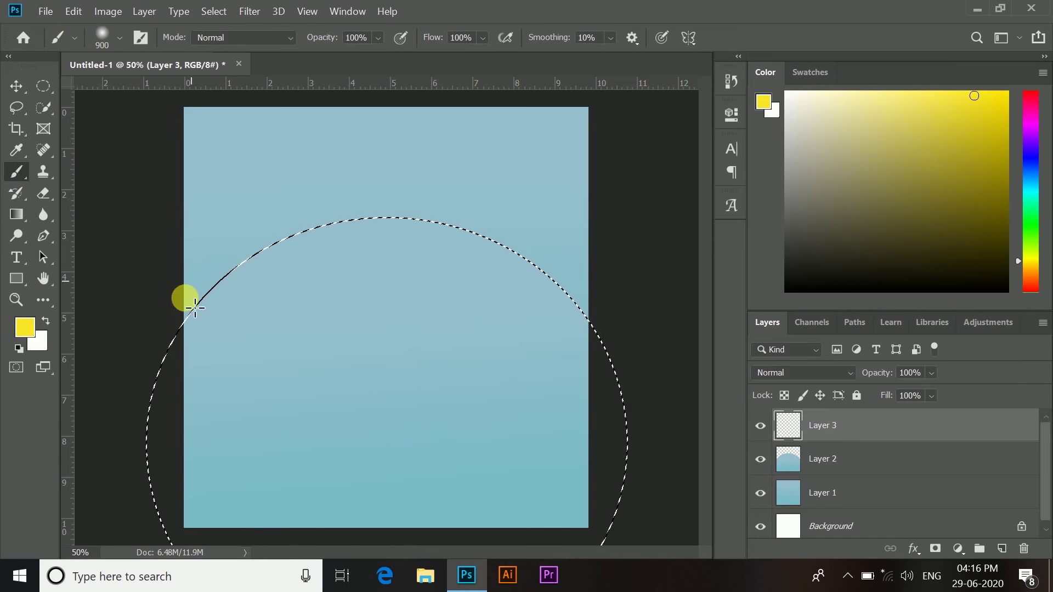
left_click(45, 323)
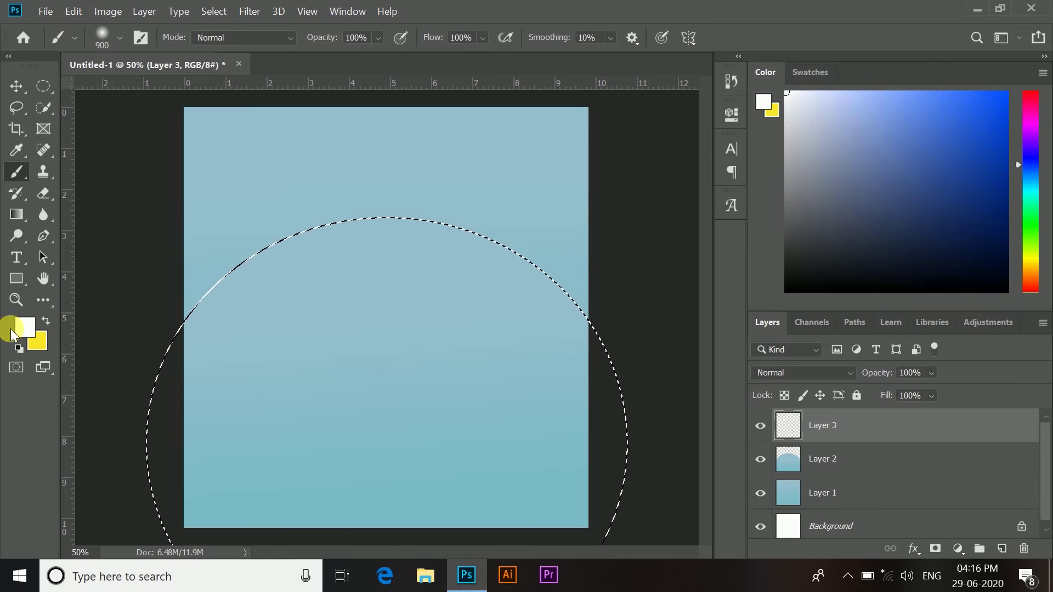
left_click(22, 328)
left_click(697, 325)
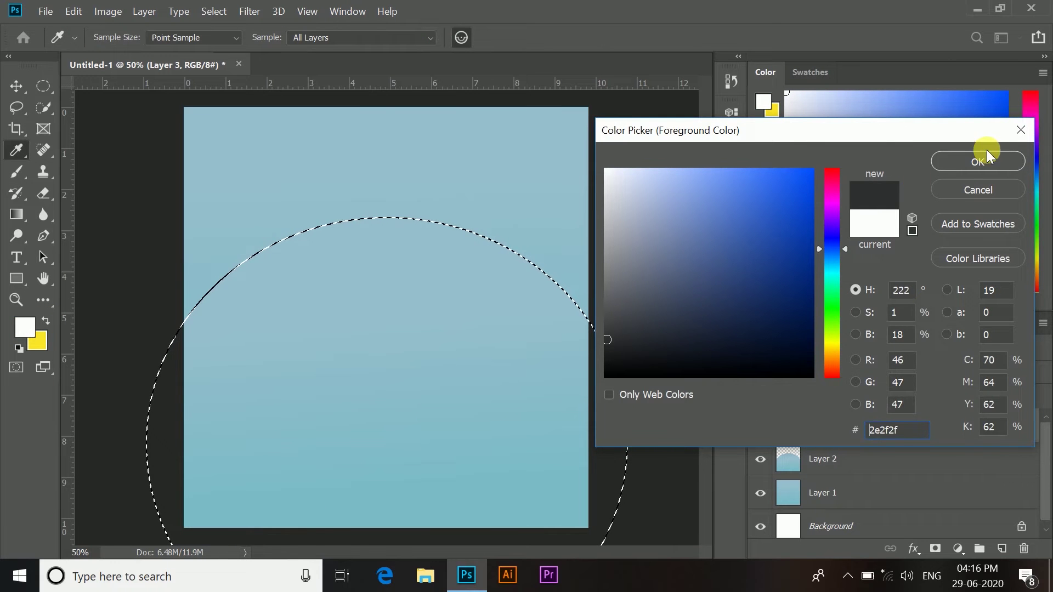
left_click(978, 162)
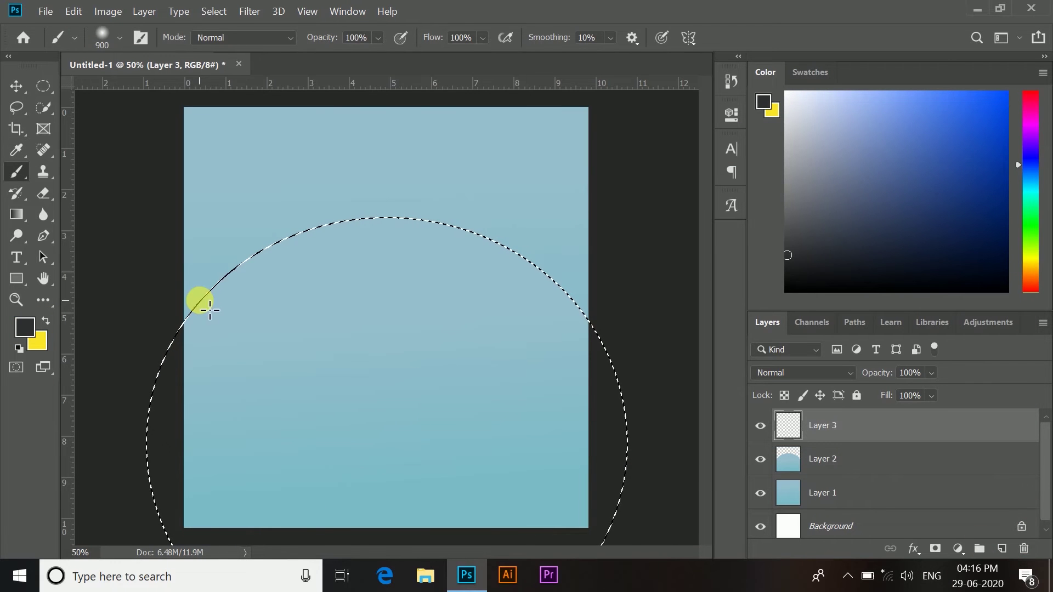
Paint a soft dark band along the circle's upper arc with the 900 px brush and move its layer beneath the circle layer
mouse_move(210, 313)
left_mouse_down()
mouse_move(249, 287)
mouse_move(391, 267)
left_mouse_up()
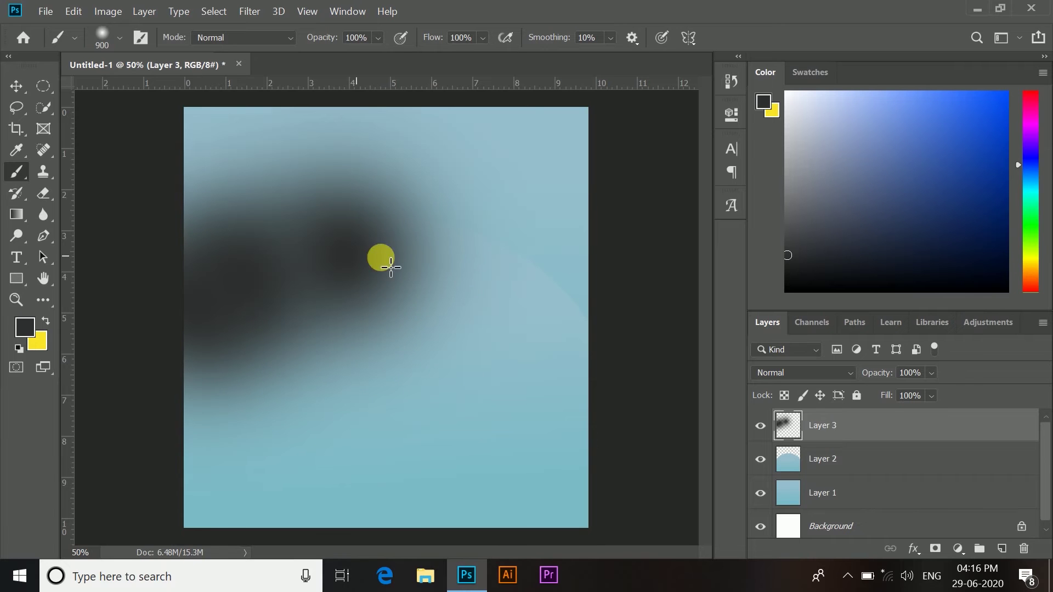
mouse_move(584, 316)
left_mouse_down()
mouse_move(490, 273)
mouse_move(333, 265)
mouse_move(241, 326)
left_mouse_up()
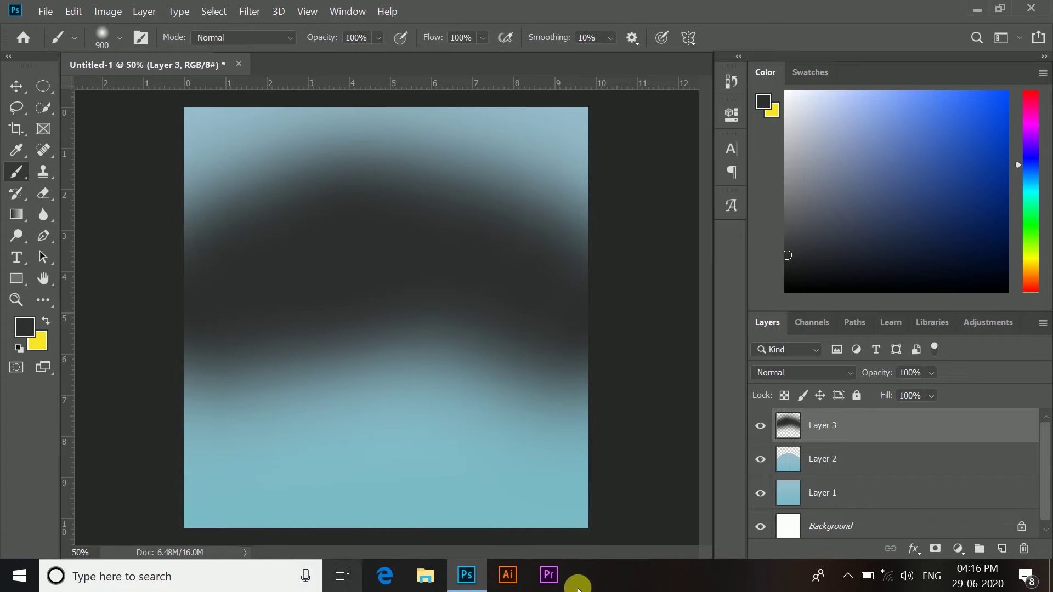
left_click_drag(875, 443, 878, 475)
Set the shadow layer's fill to 38% and reposition the shadow downward behind the circle's arc
left_click(932, 396)
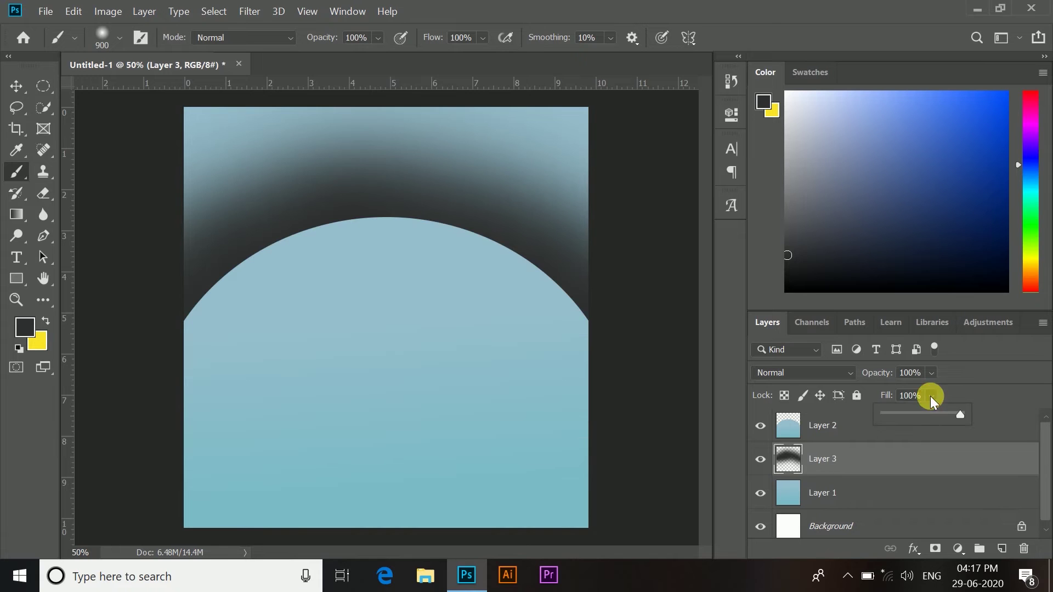
left_click_drag(923, 410, 914, 416)
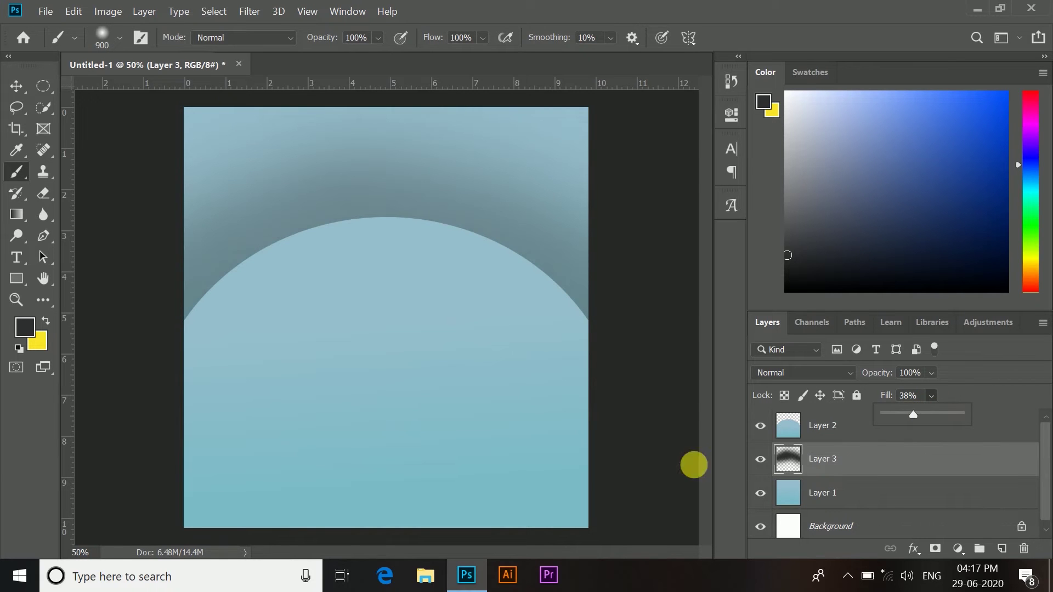
left_click(16, 86)
left_click_drag(357, 262, 347, 229)
left_click_drag(362, 182, 367, 235)
Erase the shadow's upper areas with a soft 700 px Eraser and set its layer to 16% fill and 90% opacity
left_click(44, 193)
left_click_drag(547, 162, 465, 164)
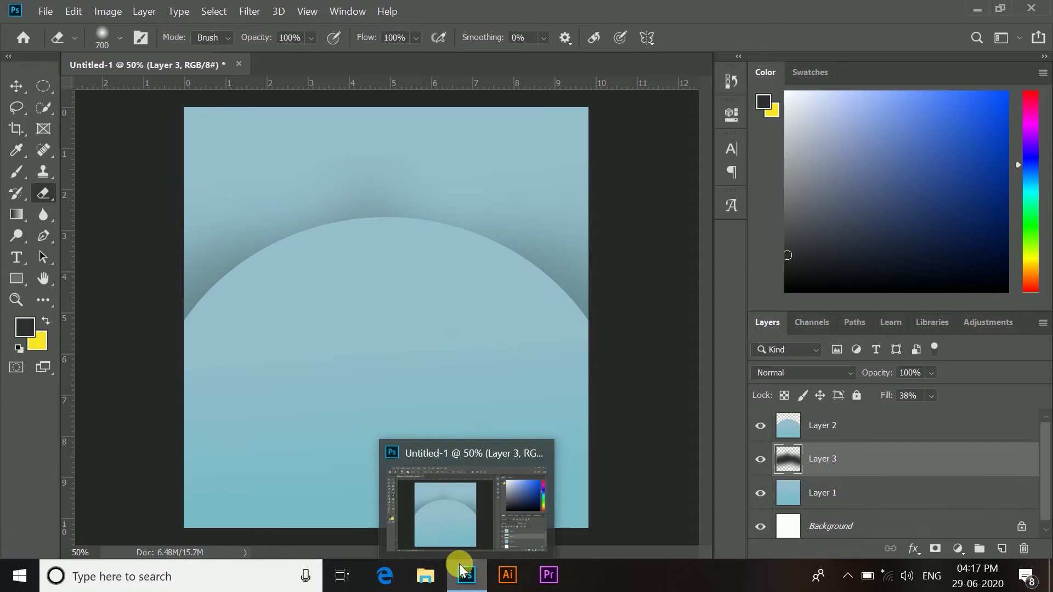
left_click(932, 396)
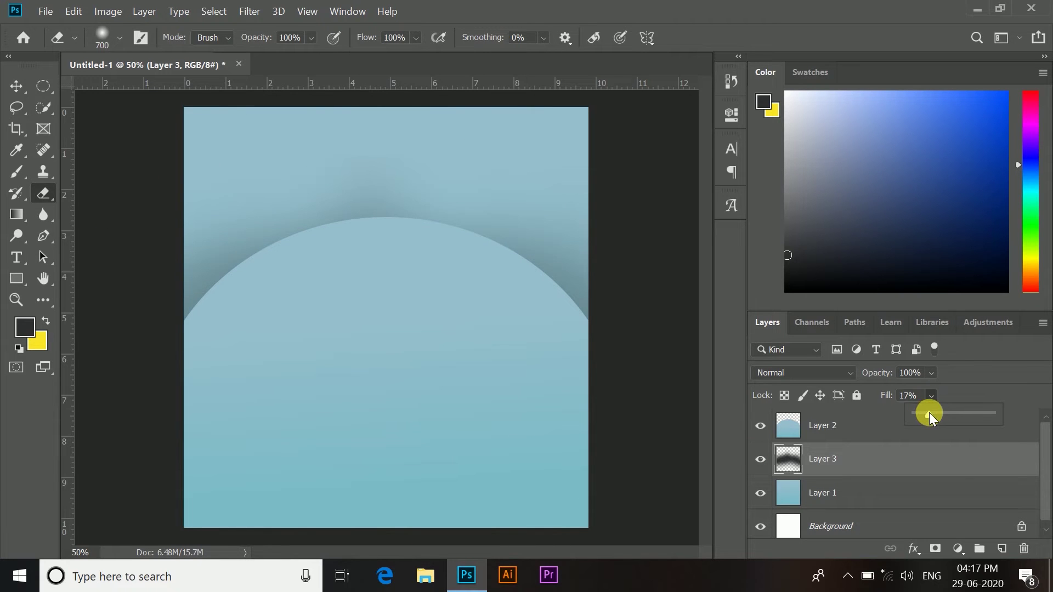
left_click_drag(930, 412, 934, 413)
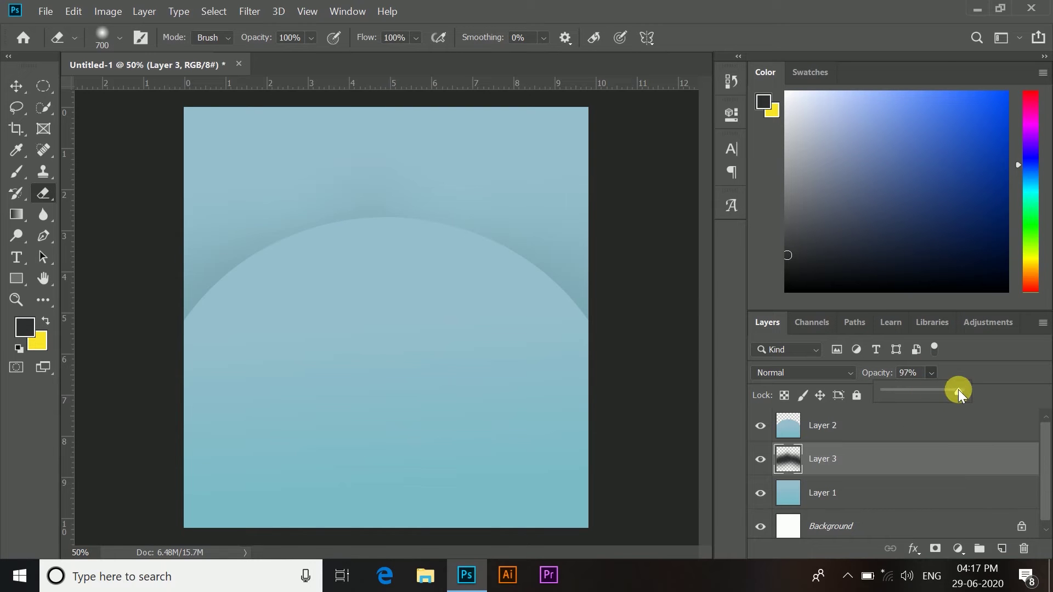
Start opening a file and browse to the material data folder inside my folder
left_click(45, 12)
left_click(65, 44)
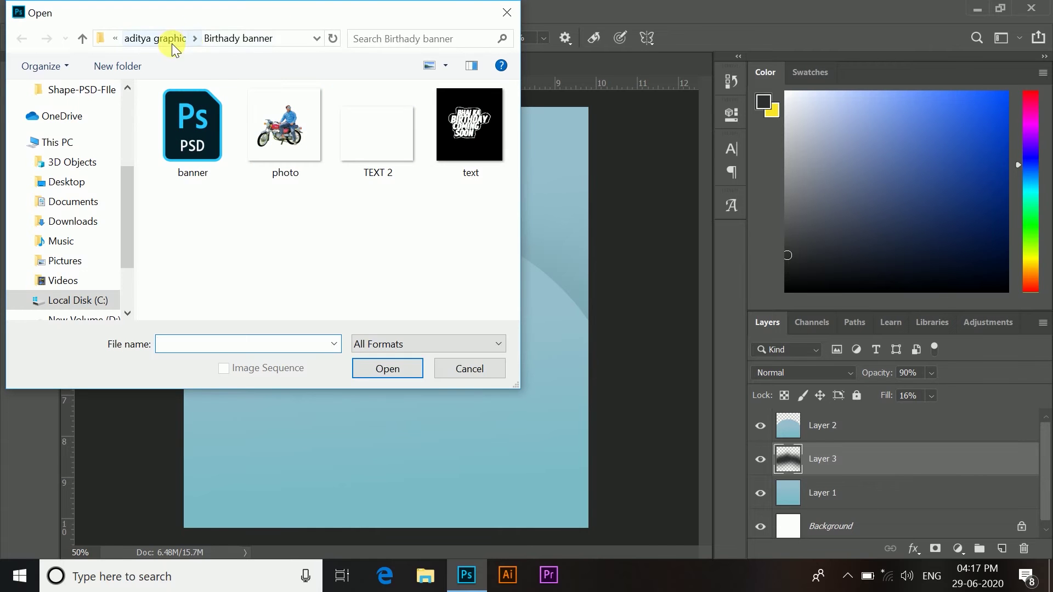
left_click(172, 42)
left_click(146, 36)
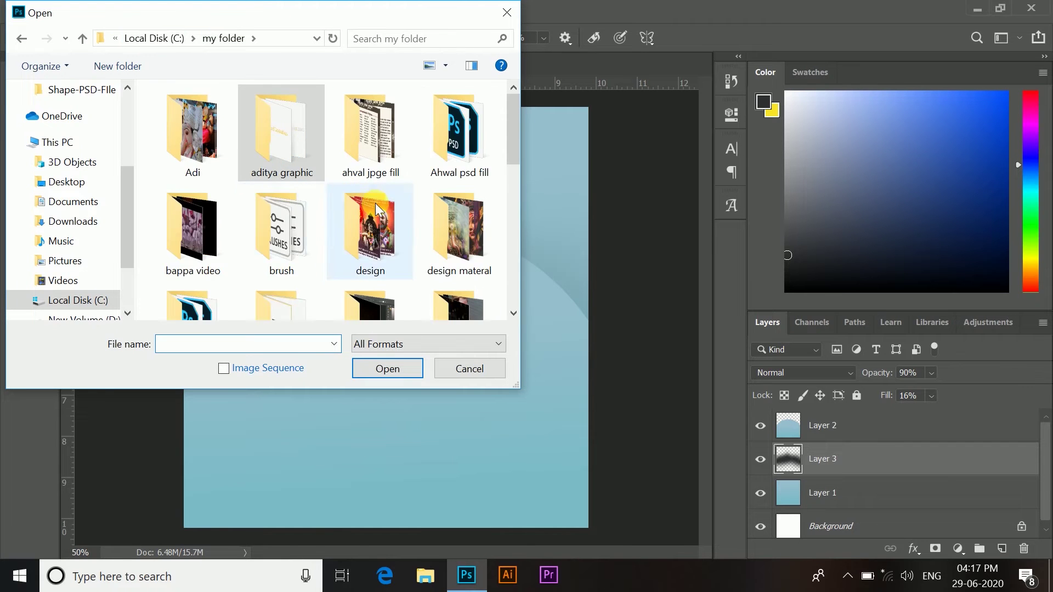
scroll(424, 231, "down", 1)
scroll(422, 231, "down", 2)
double_click(281, 195)
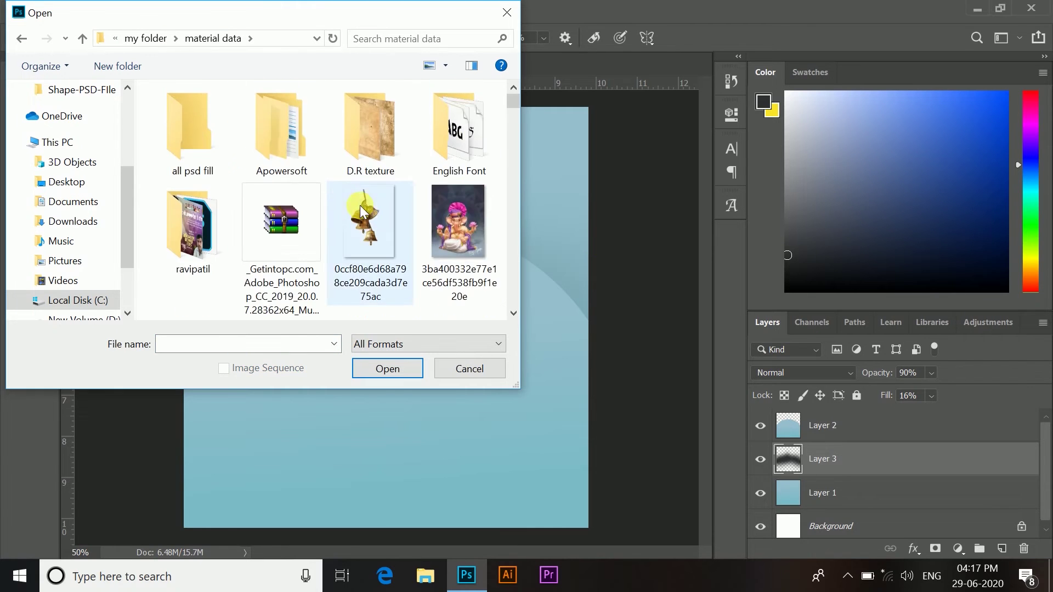
Find and open the mountain lake photo 6824da018fa0692b3e50d31f8590be4a.jpg
scroll(368, 213, "down", 3)
scroll(362, 222, "down", 10)
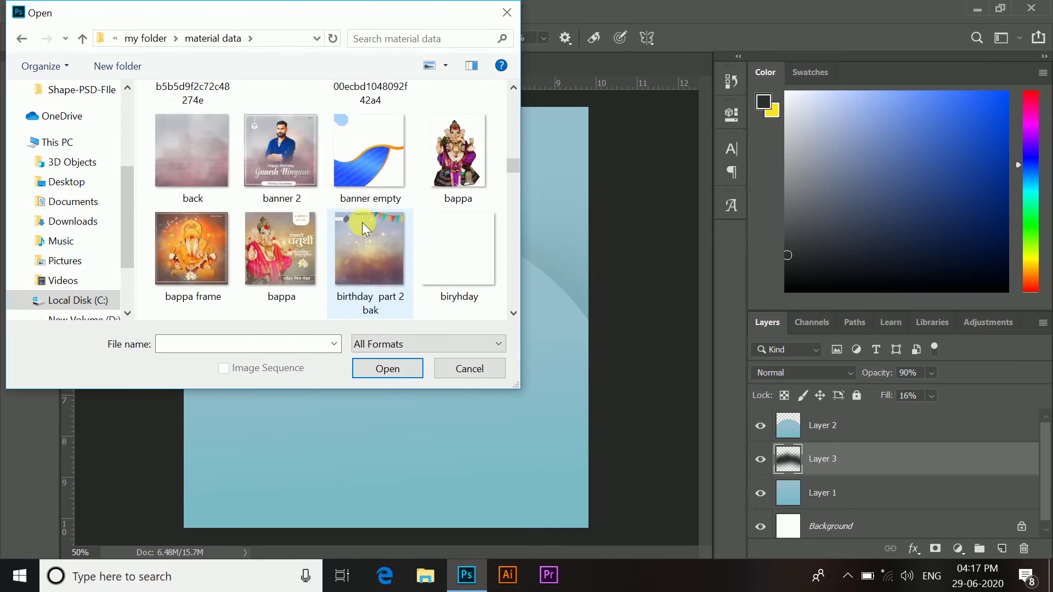
scroll(363, 222, "down", 8)
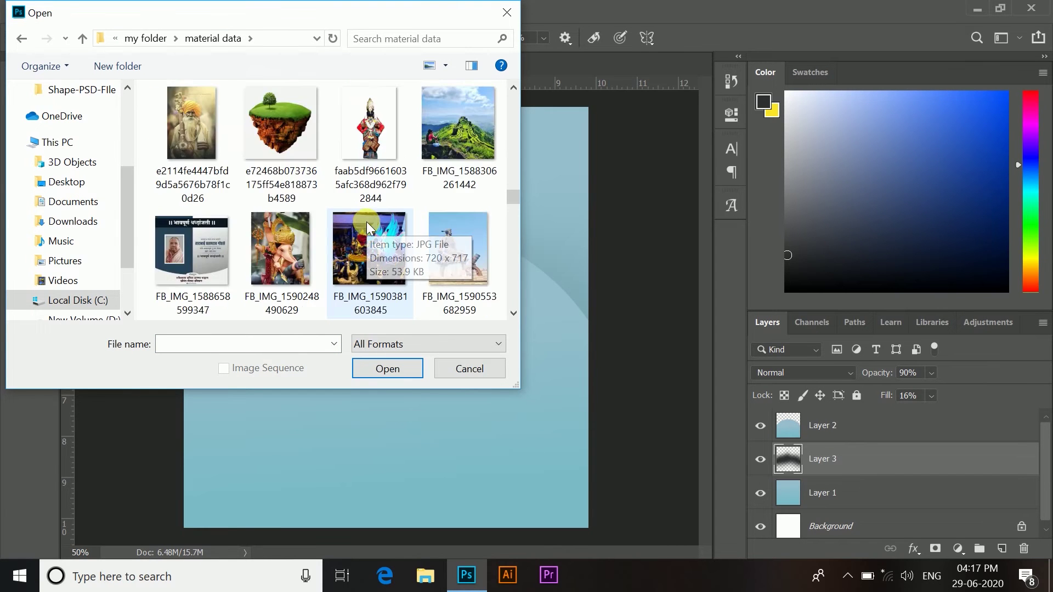
scroll(388, 138, "down", 3)
scroll(387, 139, "up", 1)
scroll(389, 139, "down", 8)
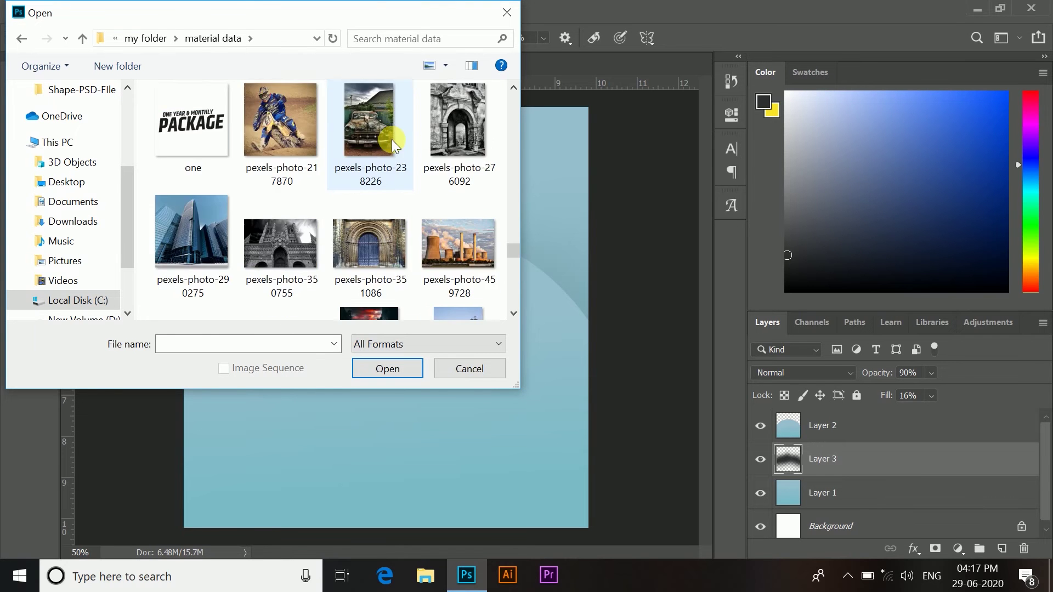
scroll(393, 140, "down", 10)
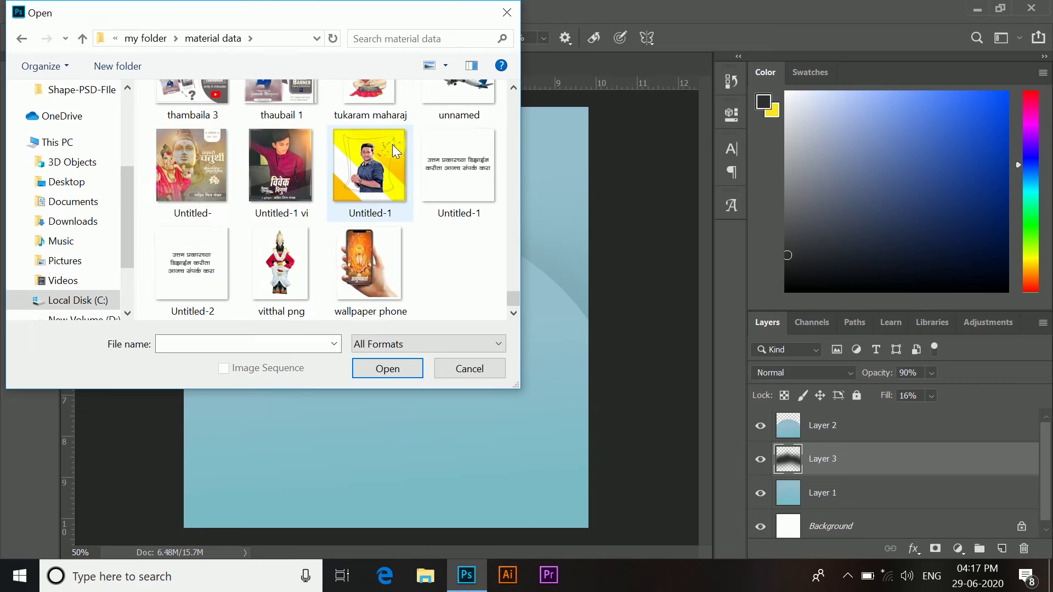
scroll(392, 144, "up", 15)
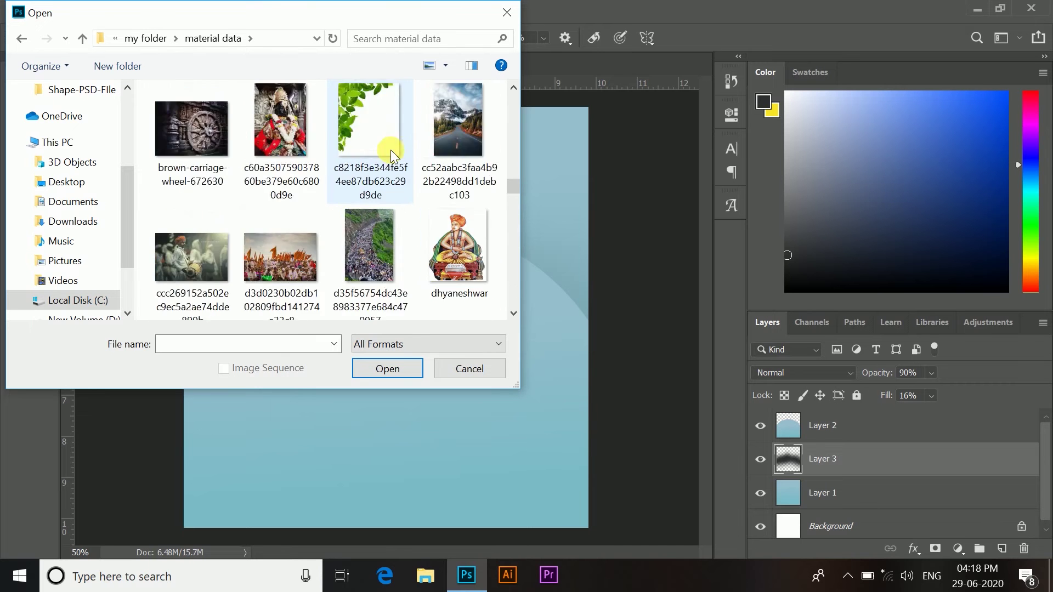
scroll(391, 150, "down", 6)
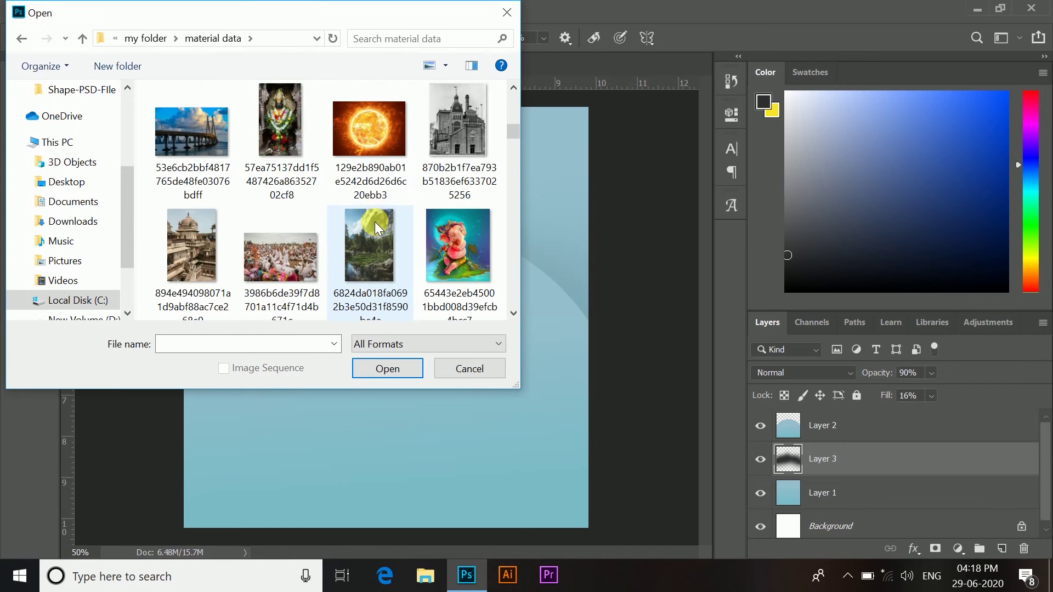
left_click(371, 247)
left_click(376, 370)
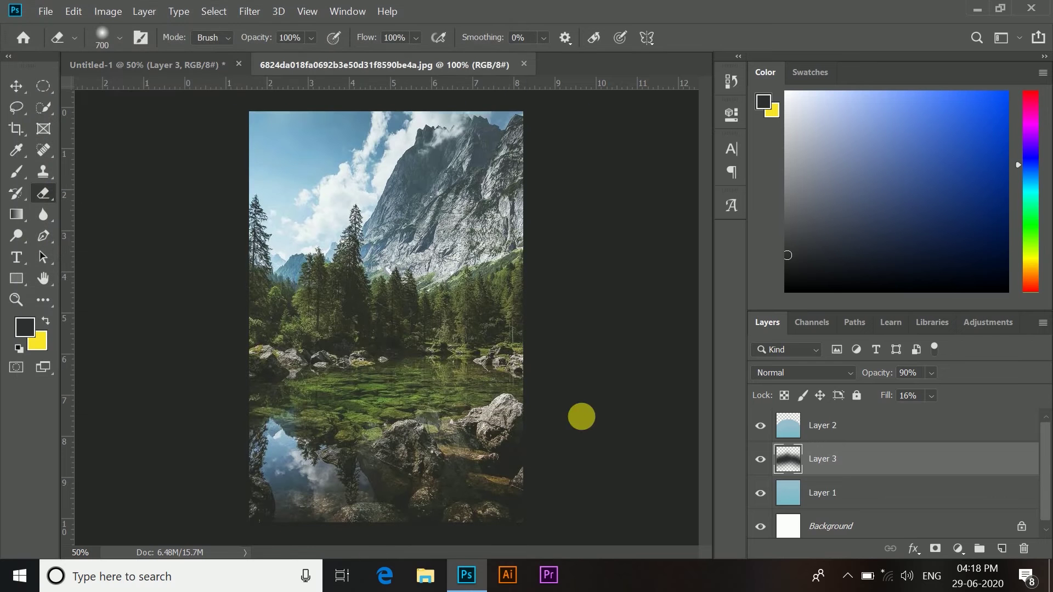
Copy the mountain lake photo into the Untitled-1 document and place its layer at the top of the layer stack
left_click(16, 86)
left_click_drag(476, 368, 364, 293)
left_click_drag(828, 461, 812, 424)
Scale up and position the mountain lake photo so it covers the whole canvas
key("ctrl+t")
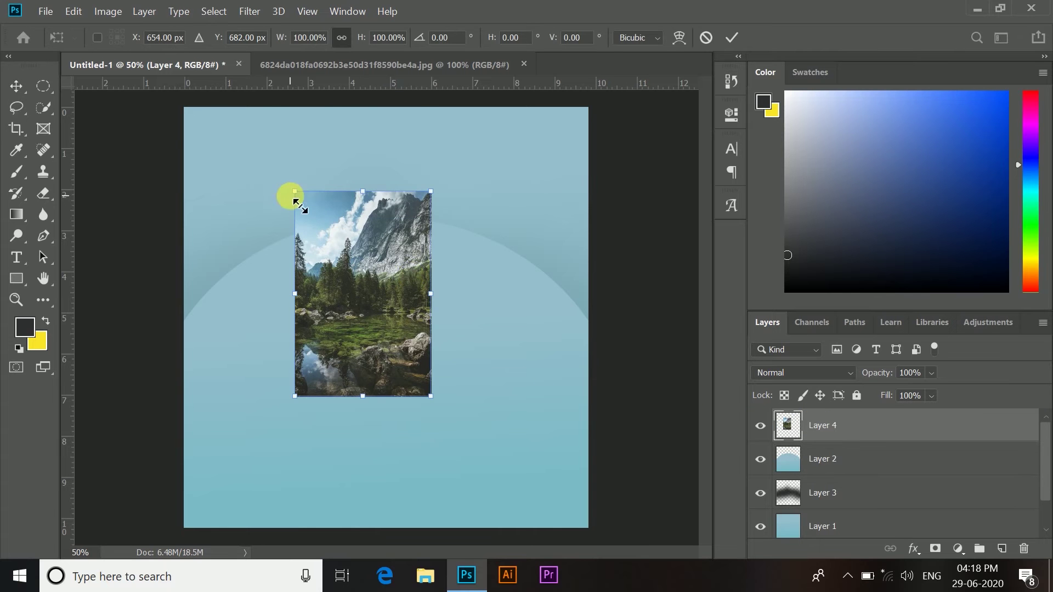
left_click_drag(295, 191, 7, 87)
left_click_drag(433, 398, 677, 588)
mouse_move(460, 358)
left_mouse_down()
mouse_move(477, 406)
mouse_move(463, 364)
left_mouse_up()
left_click(732, 38)
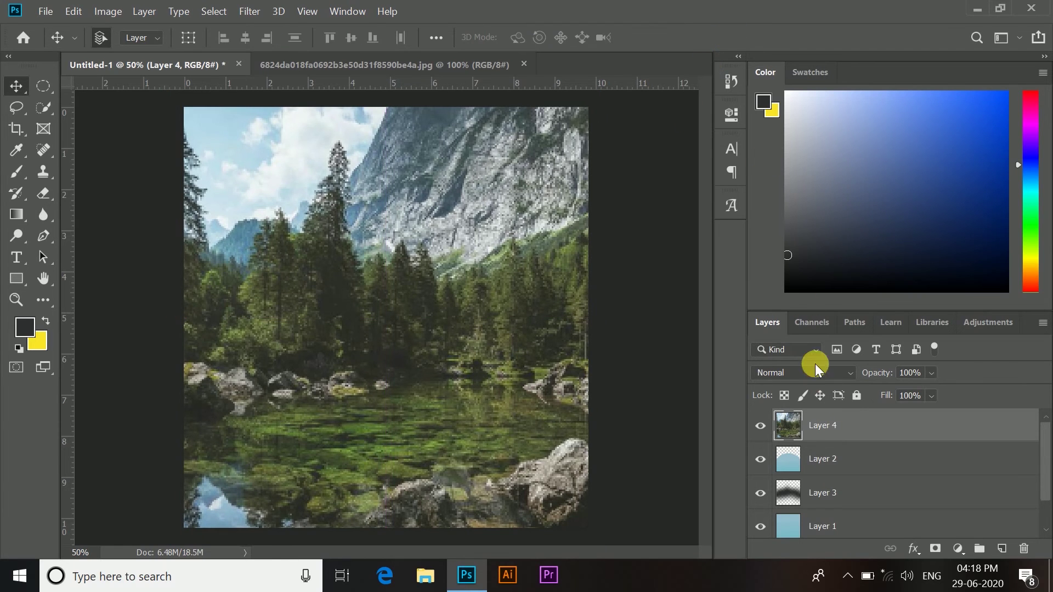
Blend the mountain lake photo layer into the background using Soft Light mode, 22% fill and 60% opacity
left_click(931, 395)
left_click(927, 414)
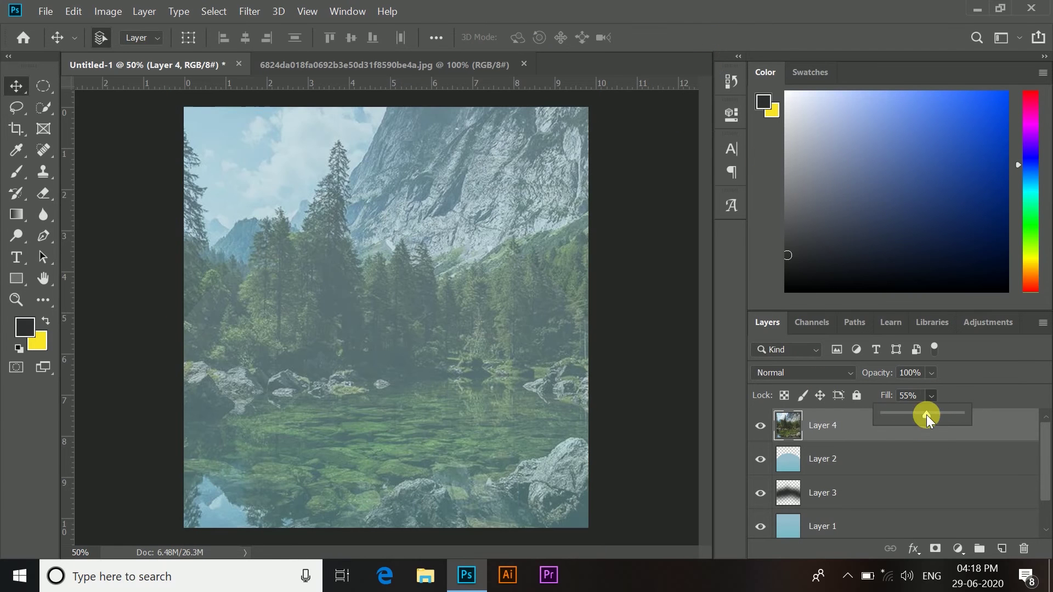
left_click(835, 374)
left_click(799, 351)
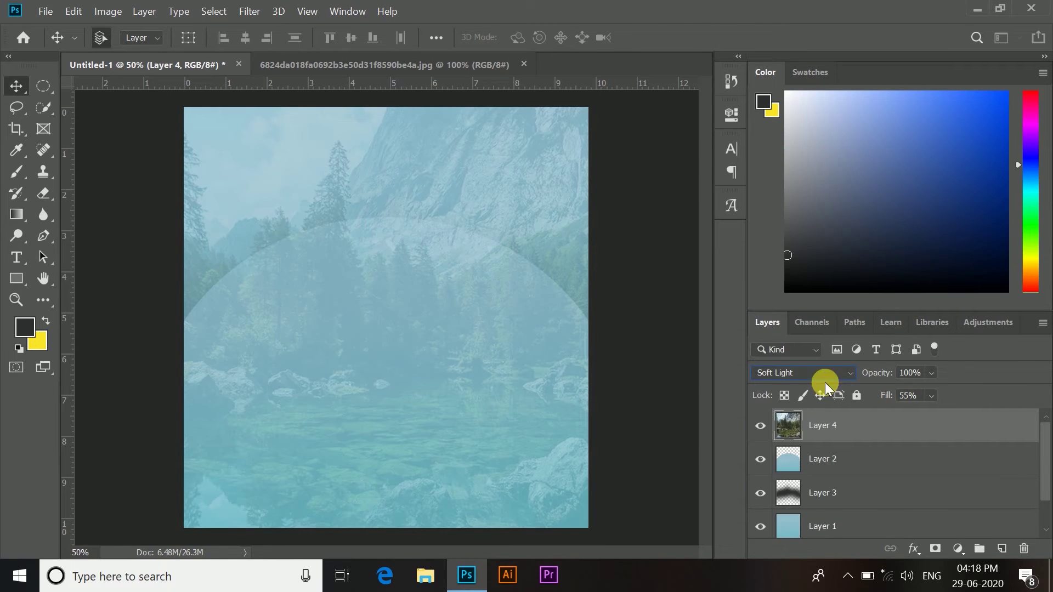
left_click(923, 415)
left_click(930, 376)
left_click(931, 373)
left_click(924, 390)
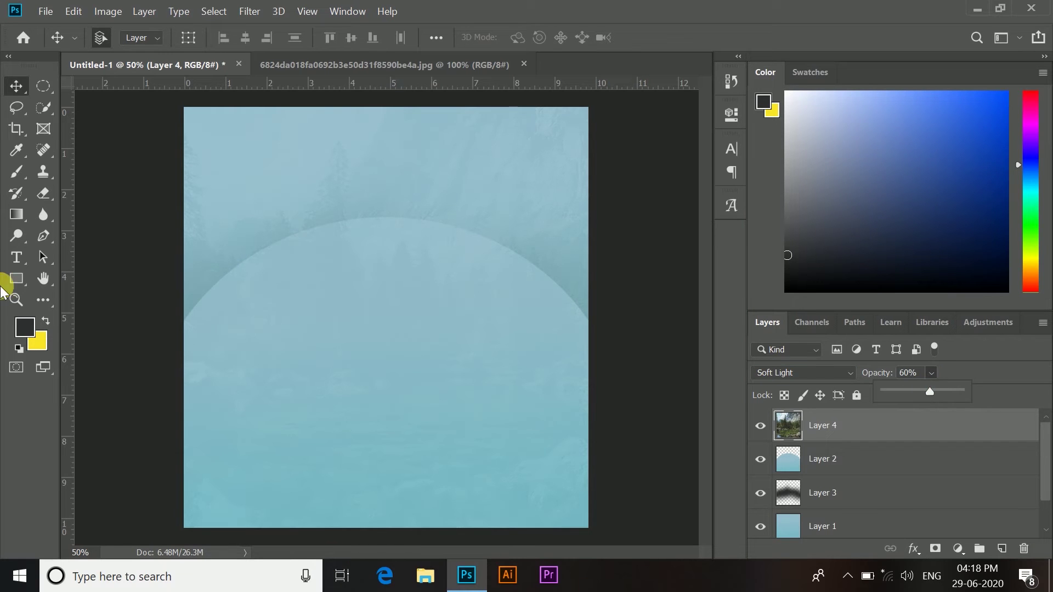
Draw a tall rectangle about 566 × 1292 px on the canvas's left half and fill it with yellow
left_click(17, 279)
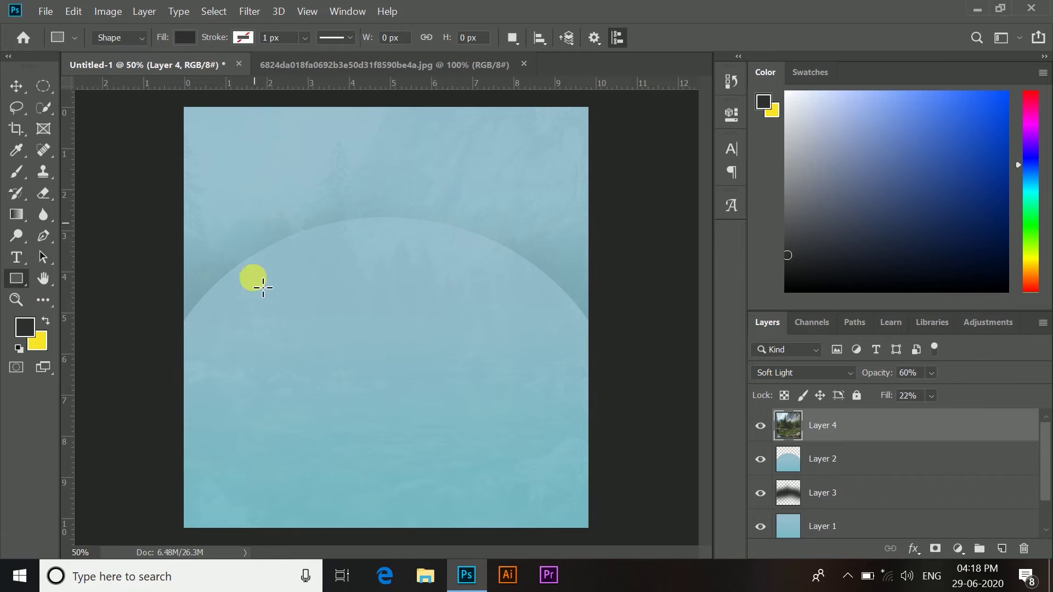
mouse_move(247, 148)
left_mouse_down()
mouse_move(367, 385)
mouse_move(402, 503)
left_mouse_up()
left_click(184, 37)
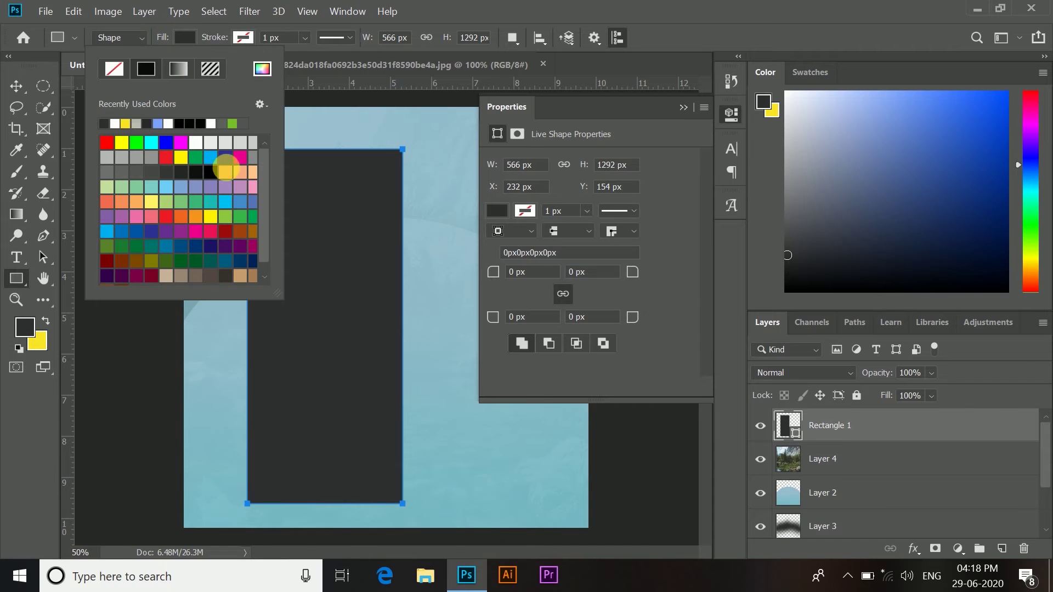
left_click(126, 124)
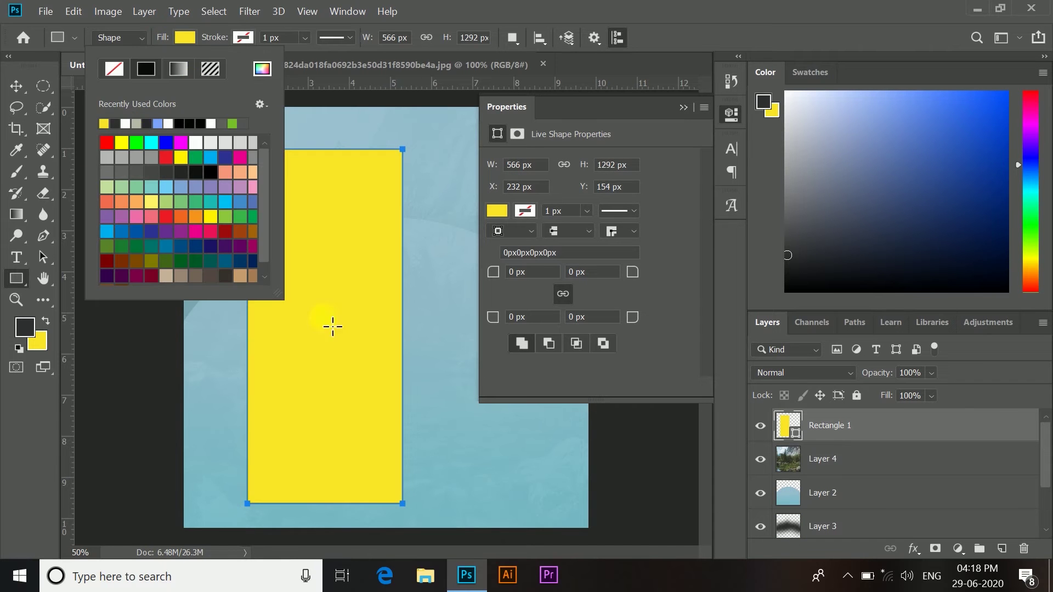
left_click(12, 91)
left_click(683, 108)
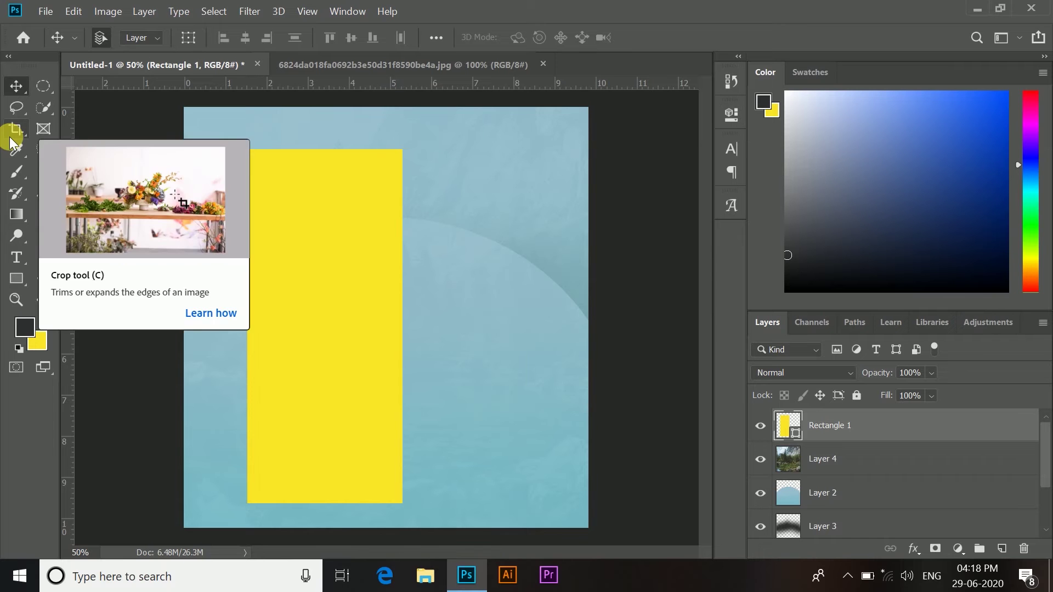
Distort the yellow rectangle into a diagonal stripe running from the canvas's bottom edge up past its right edge
key("ctrl+t")
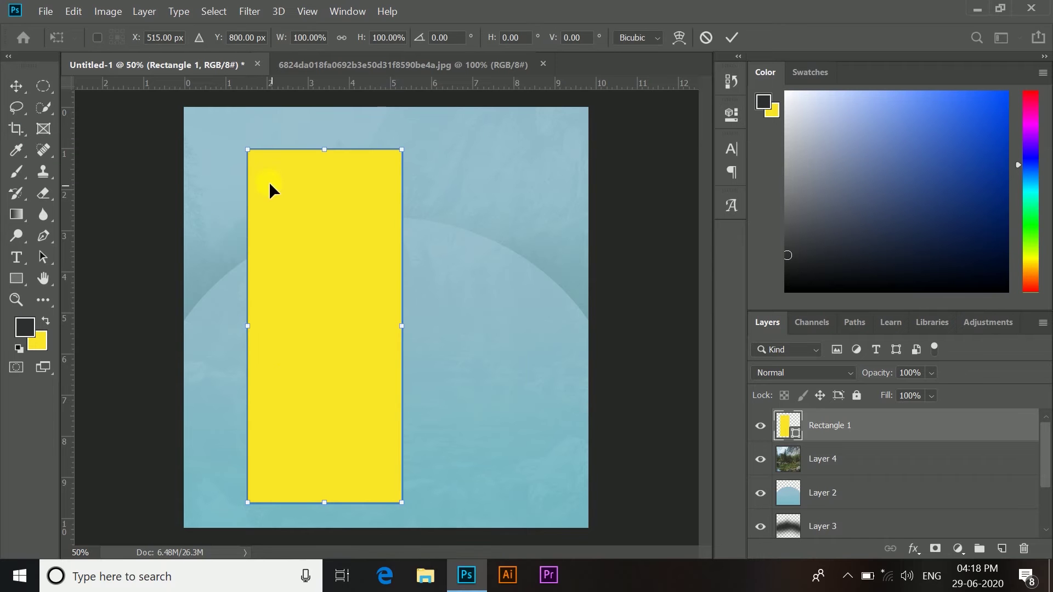
left_click(17, 278)
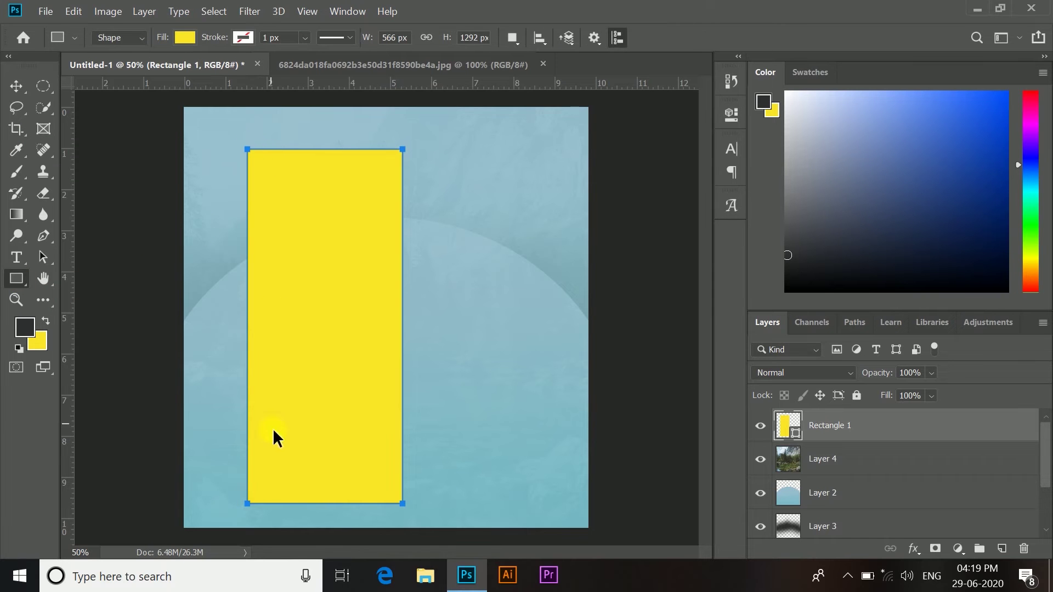
left_click_drag(404, 156, 439, 176)
left_click(16, 88)
left_click(557, 248)
key("ctrl+t")
left_click_drag(439, 175, 601, 278)
left_click_drag(305, 187, 584, 263)
left_click_drag(607, 314, 595, 336)
left_click_drag(580, 262, 597, 267)
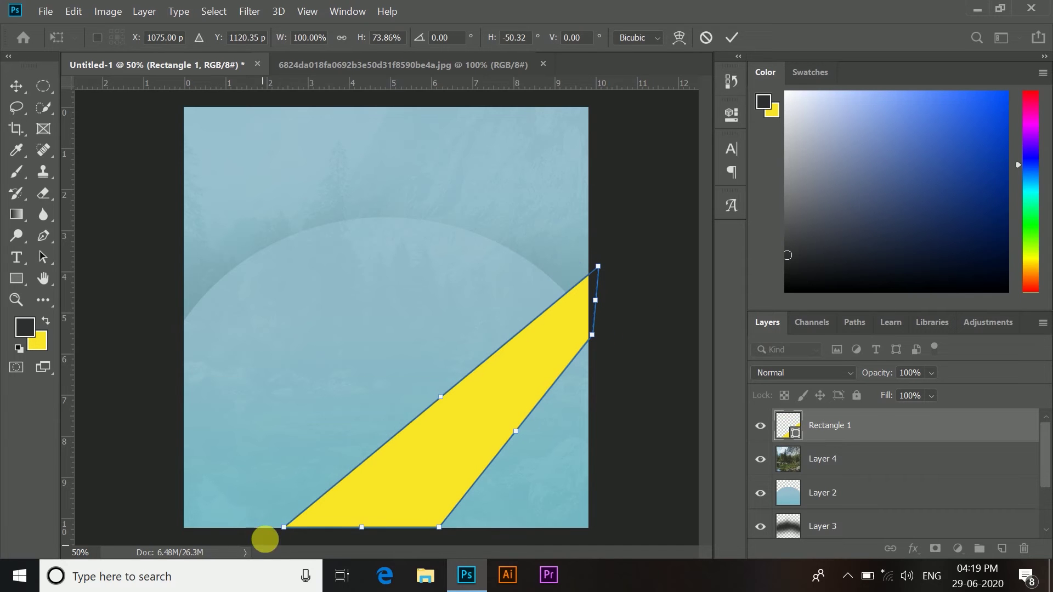
Widen the yellow stripe by pulling its lower end towards the canvas's bottom-left corner and adjusting its right-hand corners, and apply the transform
left_click_drag(286, 530, 197, 533)
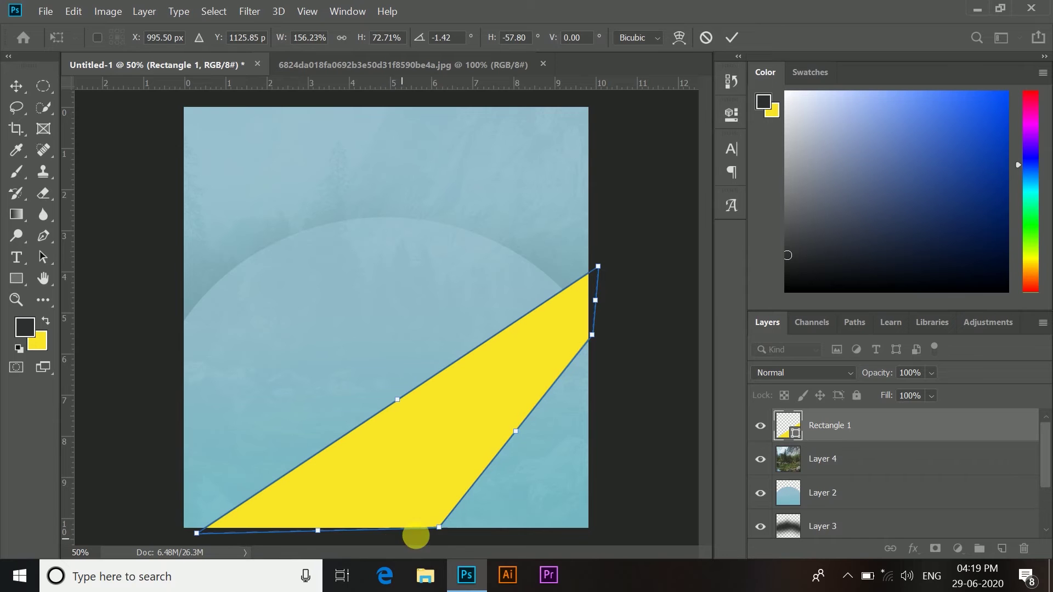
left_click_drag(441, 533, 373, 542)
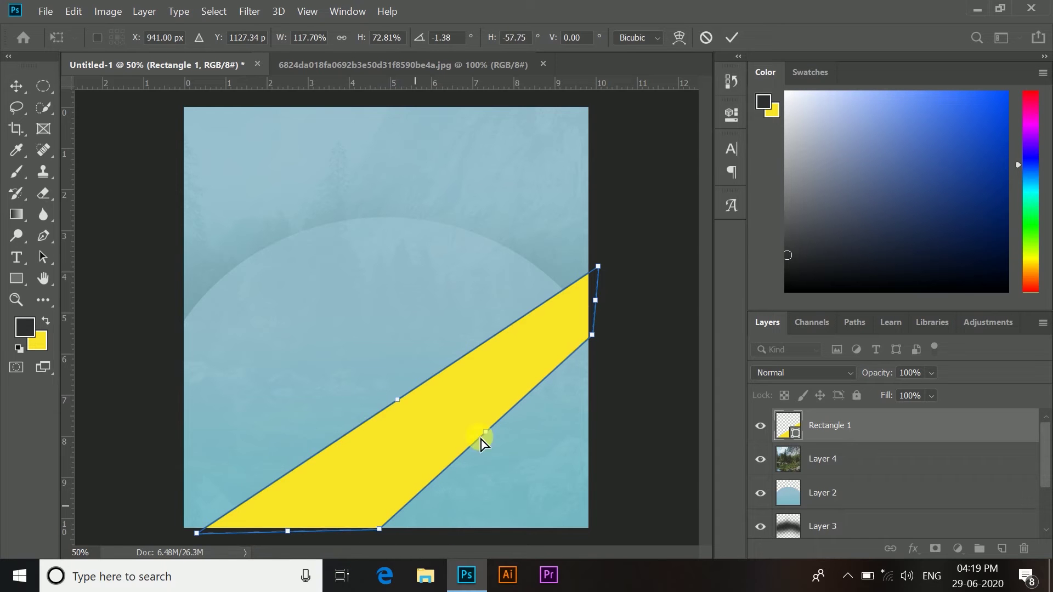
left_click_drag(598, 268, 594, 267)
mouse_move(594, 338)
left_mouse_down()
mouse_move(597, 364)
mouse_move(587, 357)
left_mouse_up()
left_click_drag(380, 529, 418, 529)
left_click_drag(593, 267, 592, 233)
left_click_drag(595, 346, 600, 318)
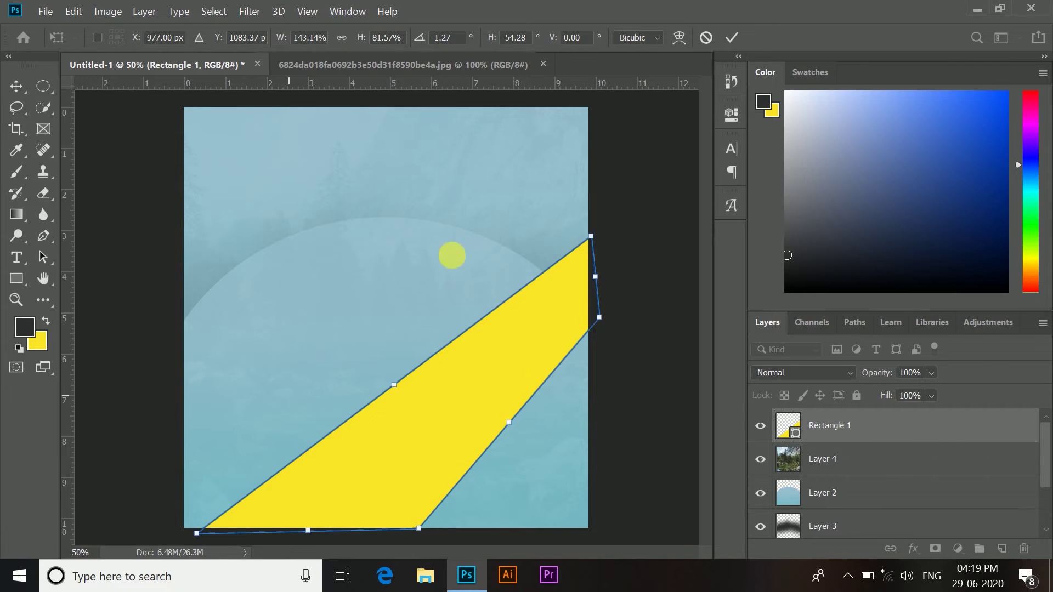
left_click(733, 38)
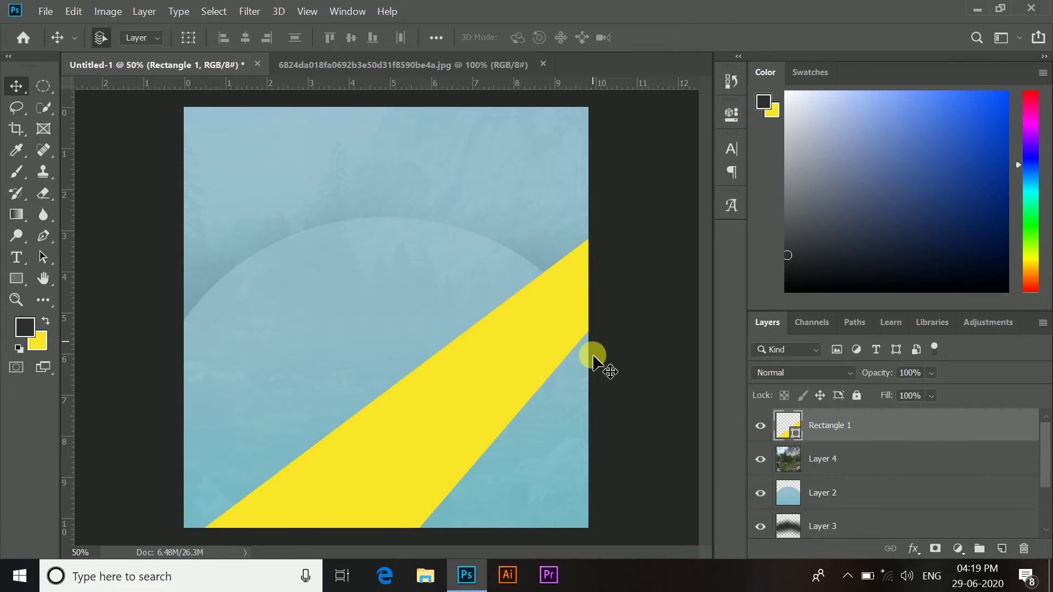
Shift the yellow stripe's path slightly downward with the Rectangle tool and apply the transform
key("ctrl+t")
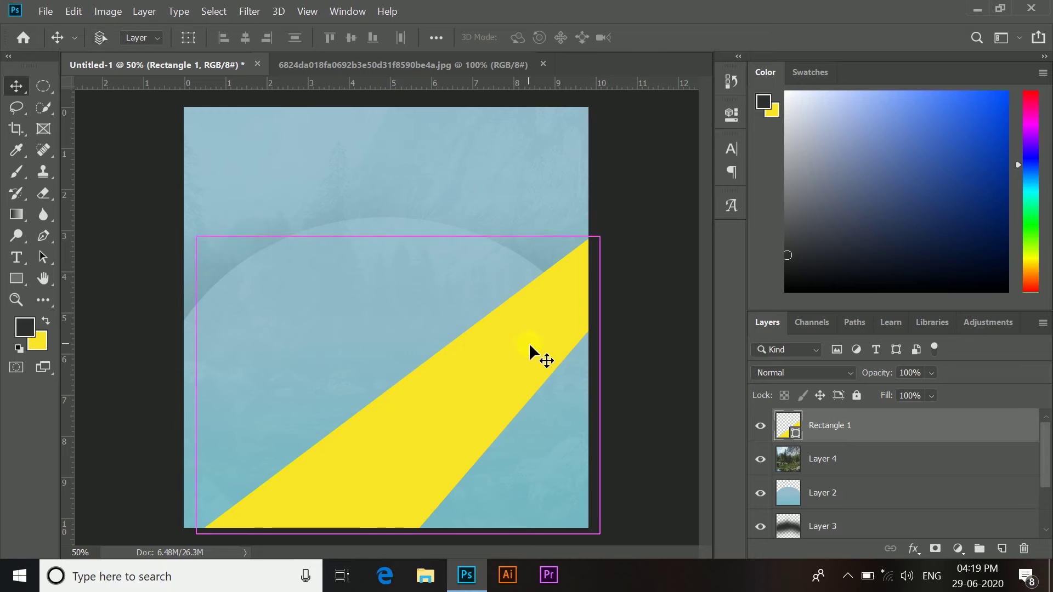
left_click(17, 277)
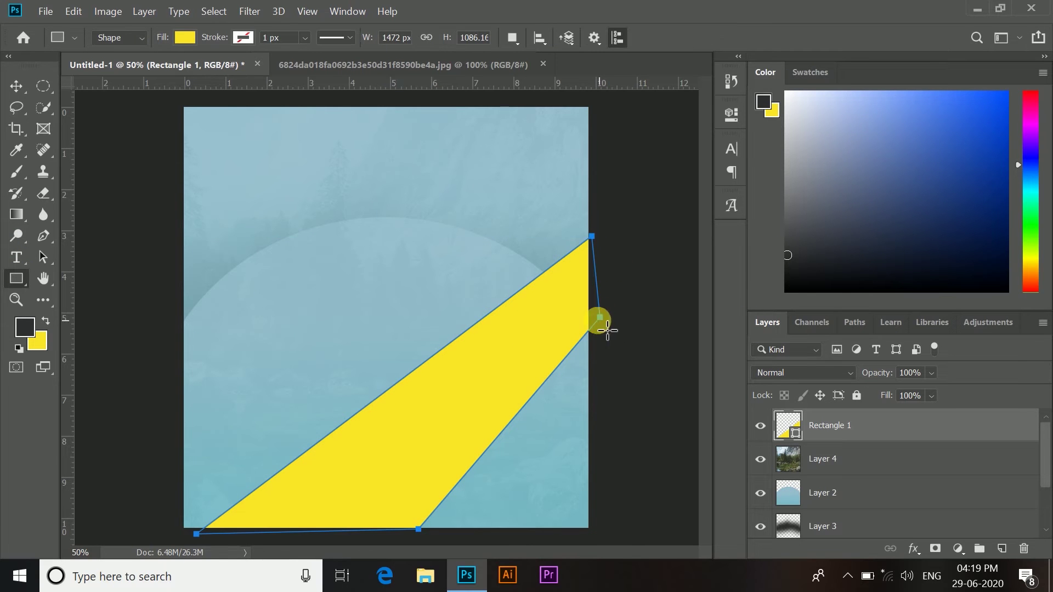
left_click_drag(602, 317, 602, 322)
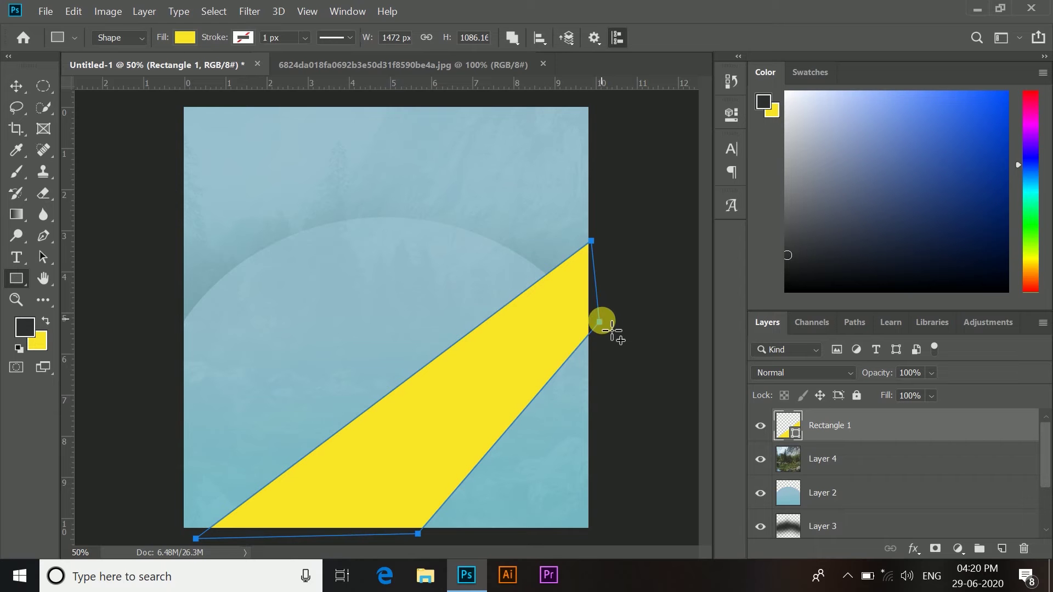
left_click(684, 101)
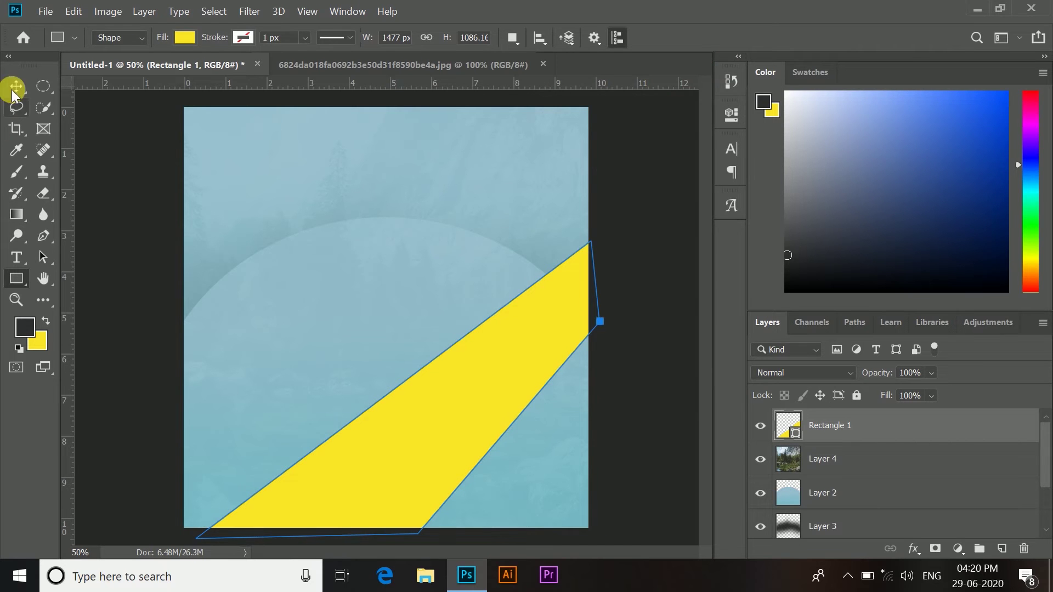
key("ctrl+t")
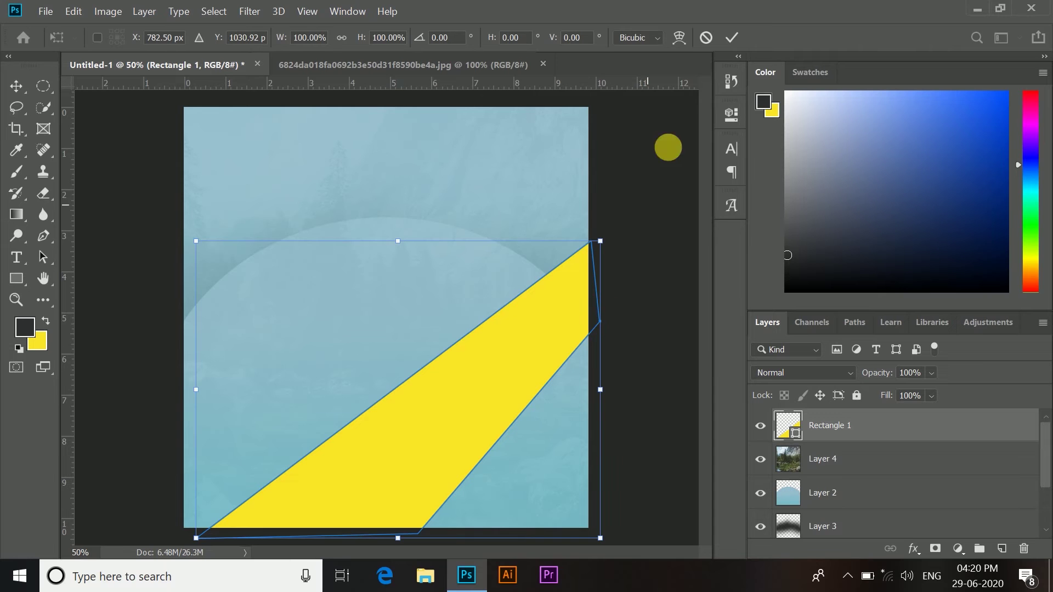
left_click(732, 39)
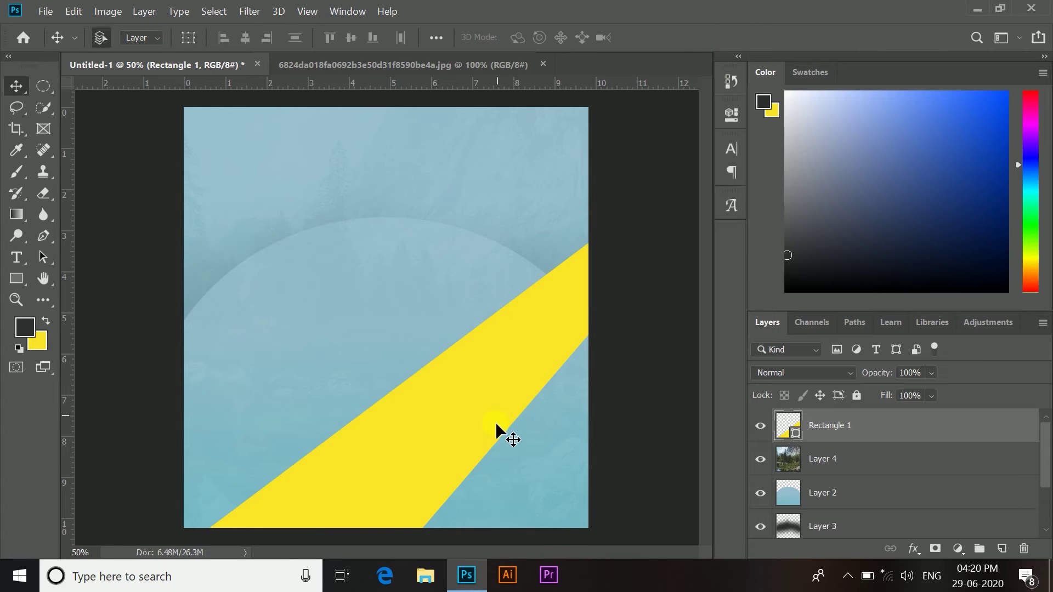
Move the yellow stripe a little lower and rotate it slightly clockwise so its slope is flatter
left_click_drag(490, 429, 492, 443)
key("ctrl")
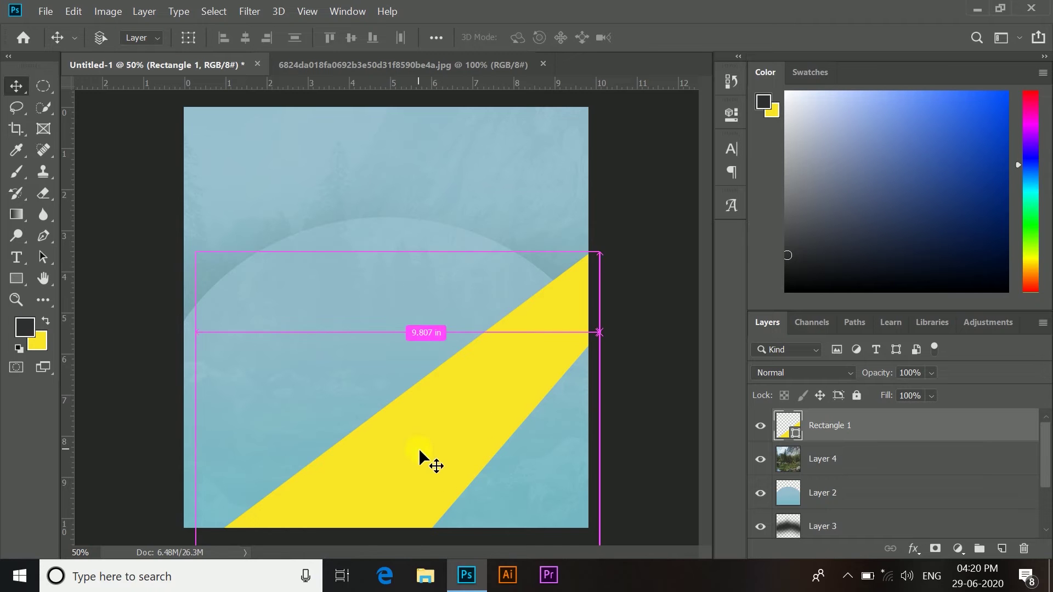
key("ctrl+t")
left_click_drag(607, 252, 634, 245)
left_click_drag(511, 383, 508, 380)
left_click(732, 37)
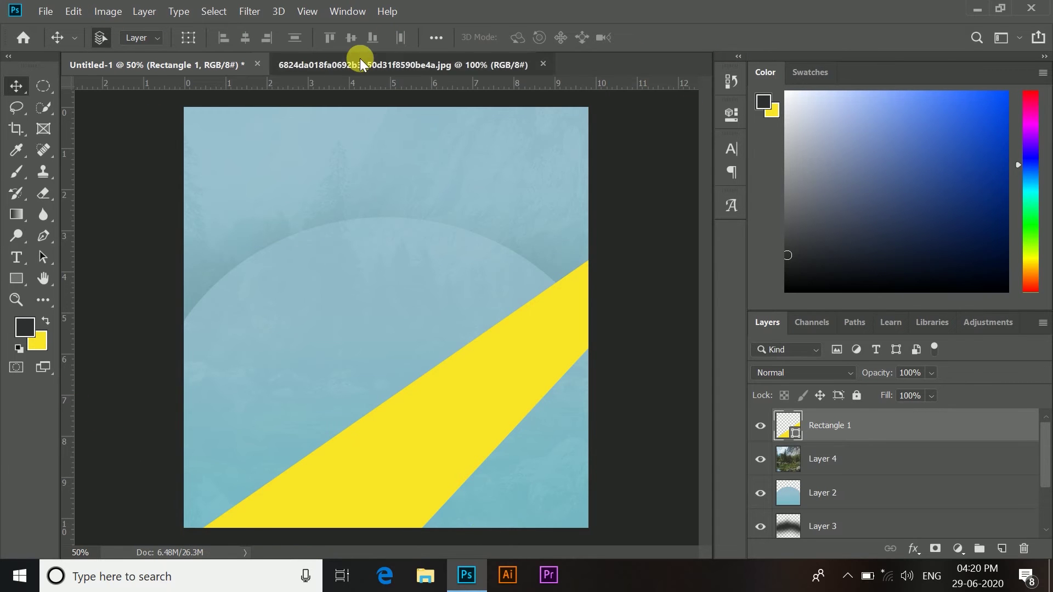
Close the mountain lake photo document and open photo.png from the Birthady banner folder
left_click(546, 65)
key("ctrl+w")
left_click(46, 11)
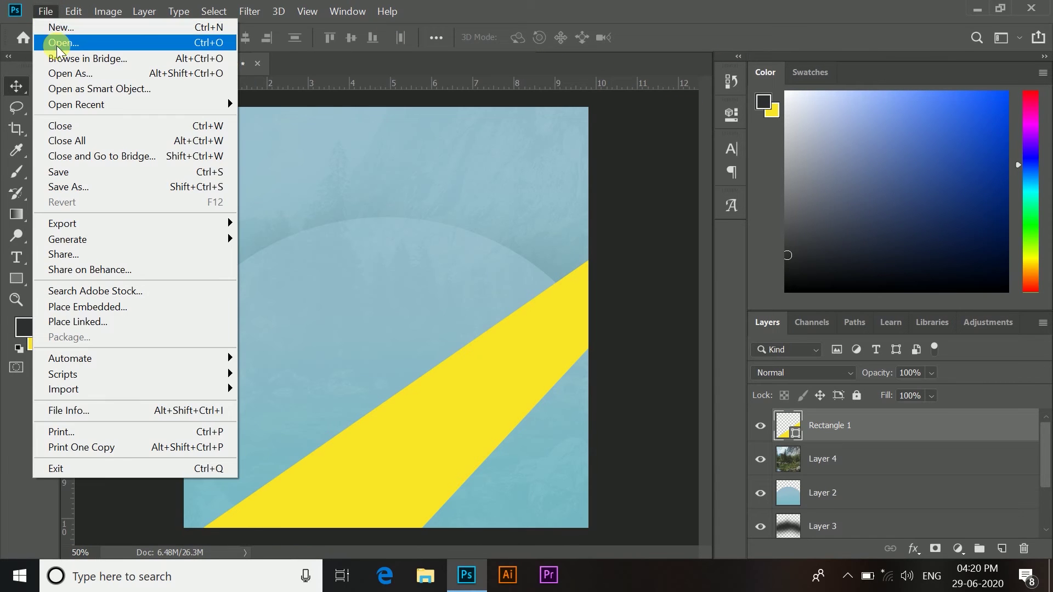
left_click(54, 41)
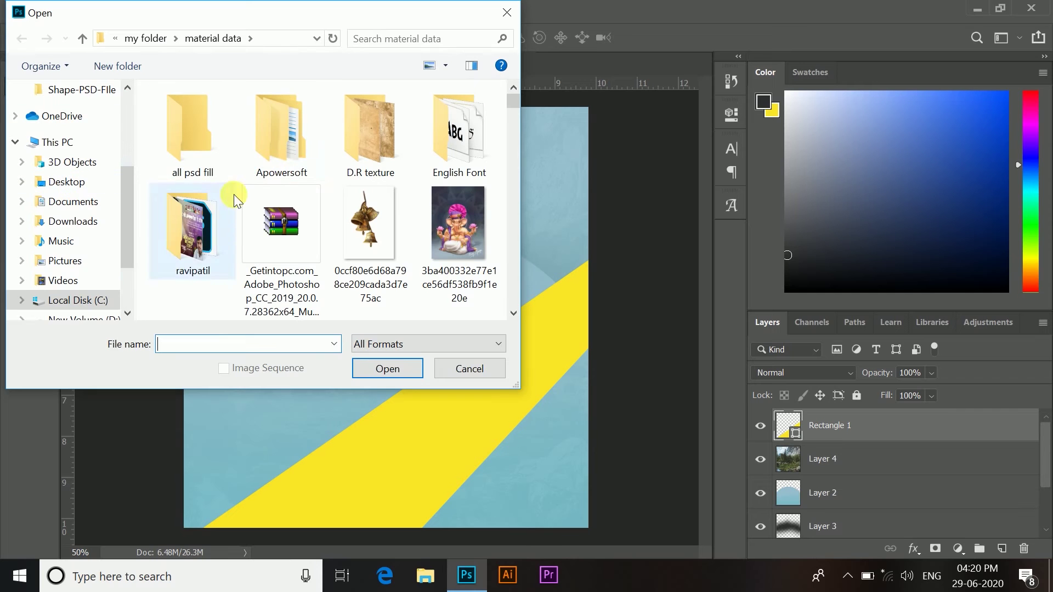
left_click(146, 38)
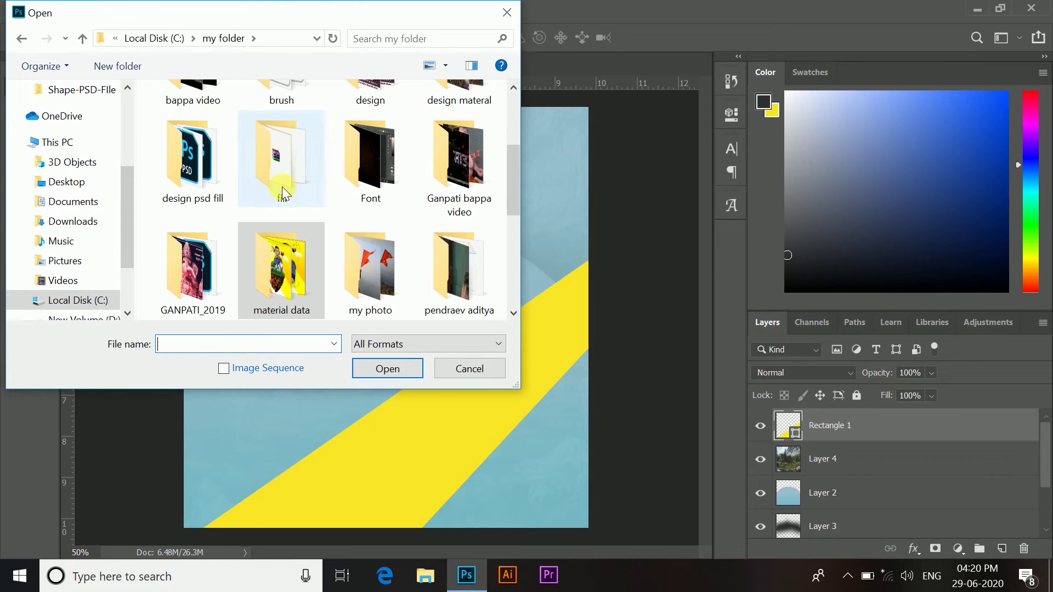
scroll(274, 219, "up", 3)
double_click(260, 150)
double_click(214, 130)
left_click(285, 127)
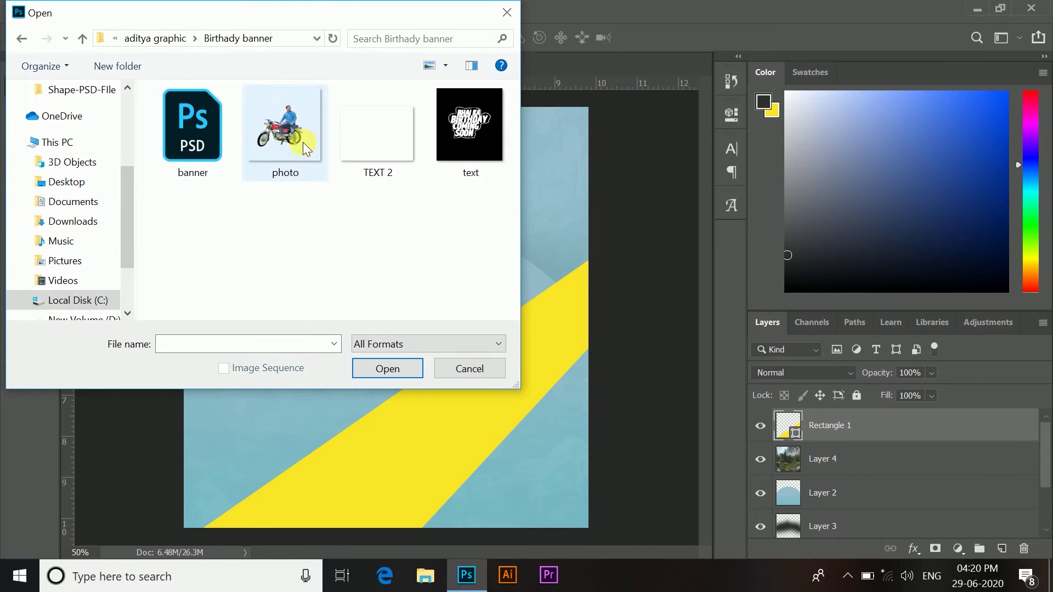
left_click(387, 368)
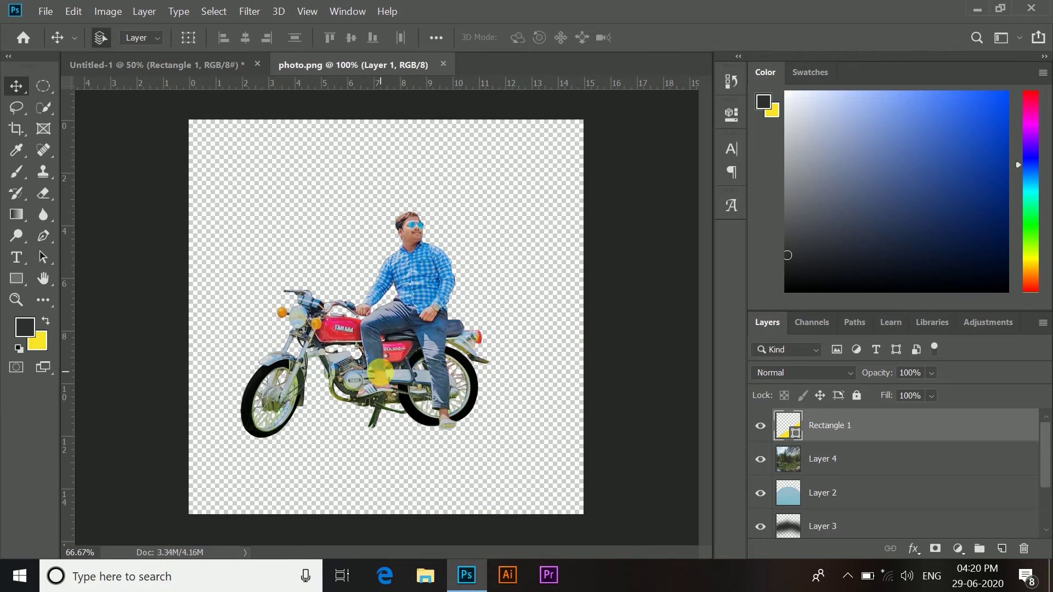
Copy the motorcycle rider cut-out into the Untitled-1 document and position it over the yellow stripe
left_click_drag(404, 326, 244, 174)
left_click_drag(374, 265, 420, 350)
left_click_drag(442, 342, 443, 354)
Scale the yellow stripe on the Rectangle 1 layer up to about 124% so it extends past both canvas sides
left_click(839, 471)
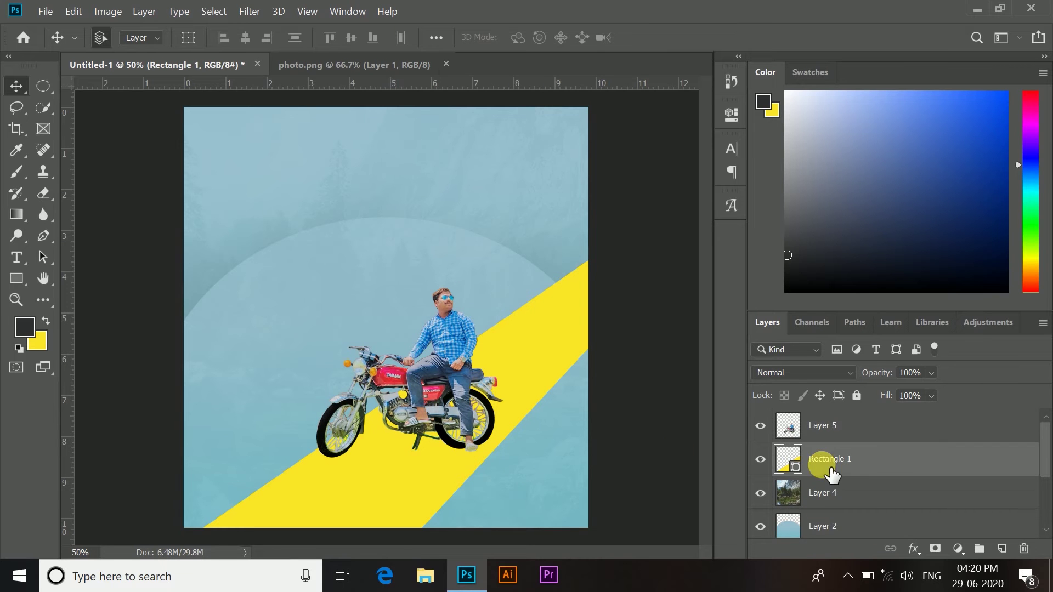
key("ctrl+t")
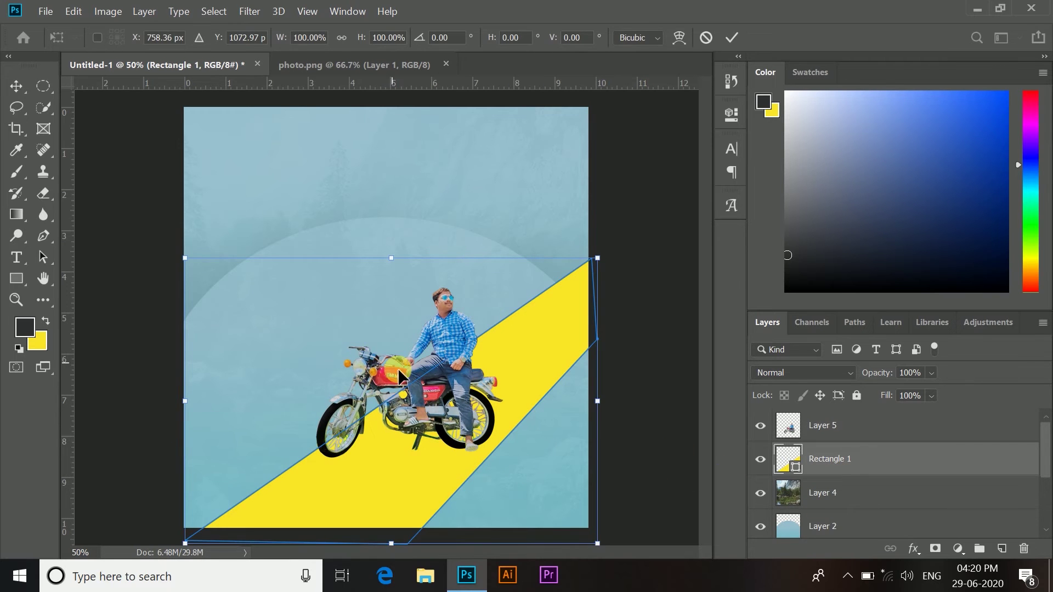
left_click_drag(390, 257, 297, 200)
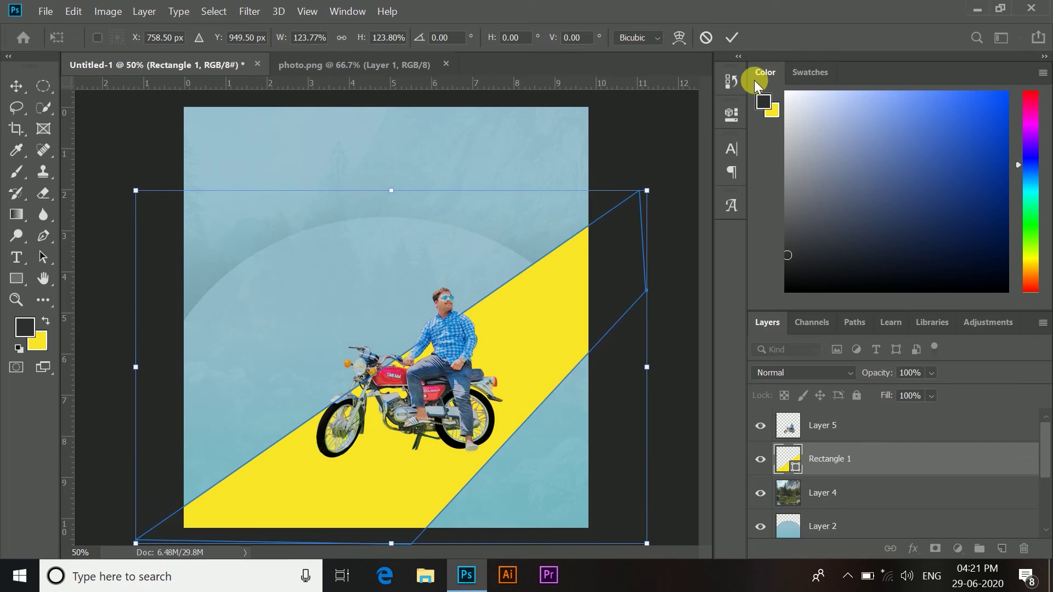
left_click(731, 37)
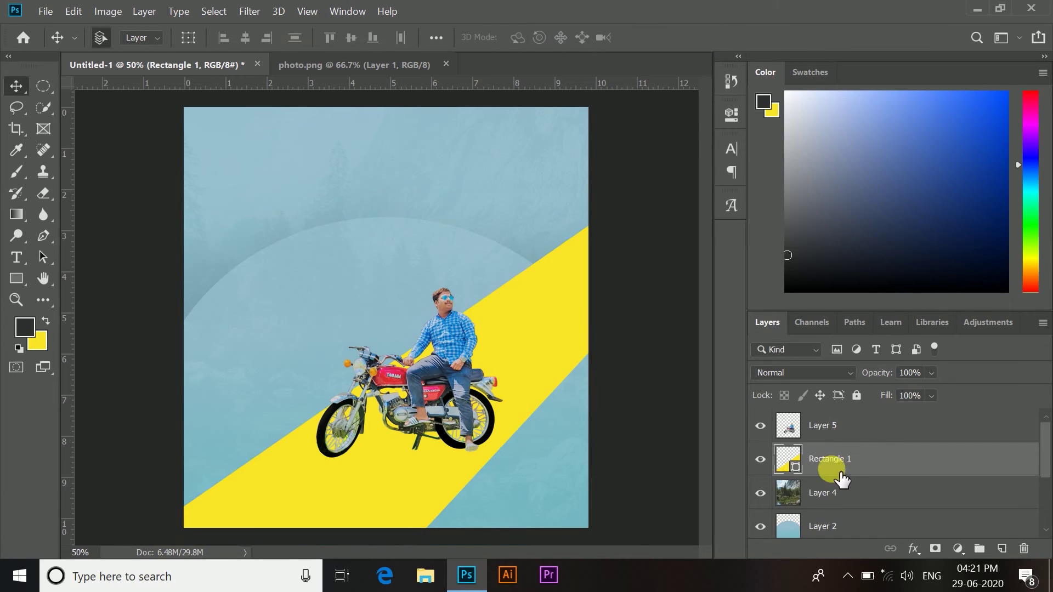
Move the motorcycle rider on Layer 5 slightly to the right
left_click(790, 425)
left_click_drag(435, 371, 446, 374)
key("ctrl+t")
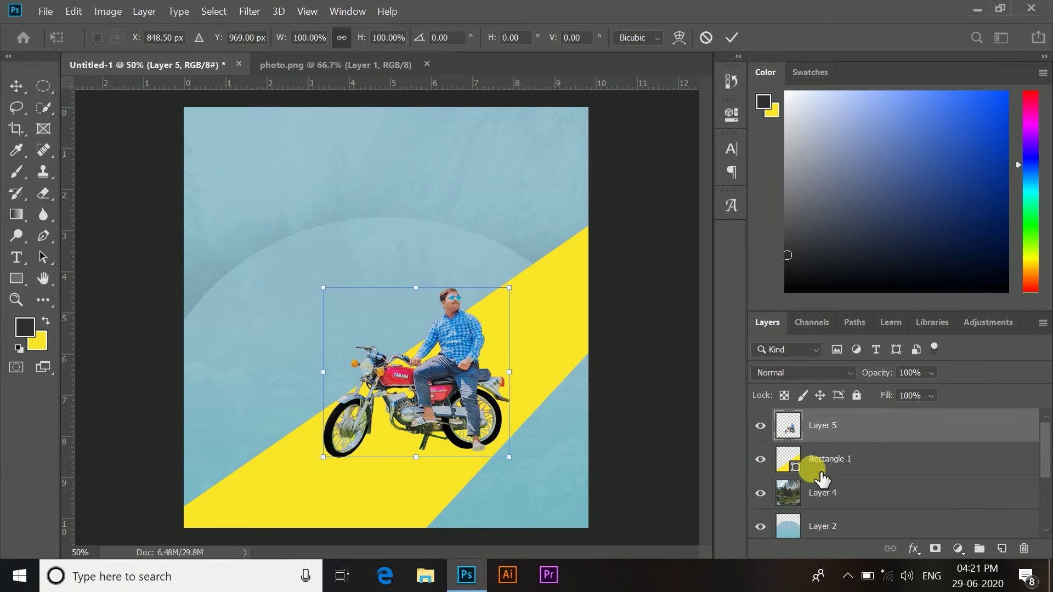
Distort the Rectangle 1 stripe so its upper edge starts at the canvas's bottom-left corner and its lower edge sits further right
left_click_drag(823, 479, 798, 461)
key("ctrl+t")
left_click_drag(666, 183, 609, 254)
left_click_drag(595, 300, 669, 204)
left_click_drag(160, 530, 184, 542)
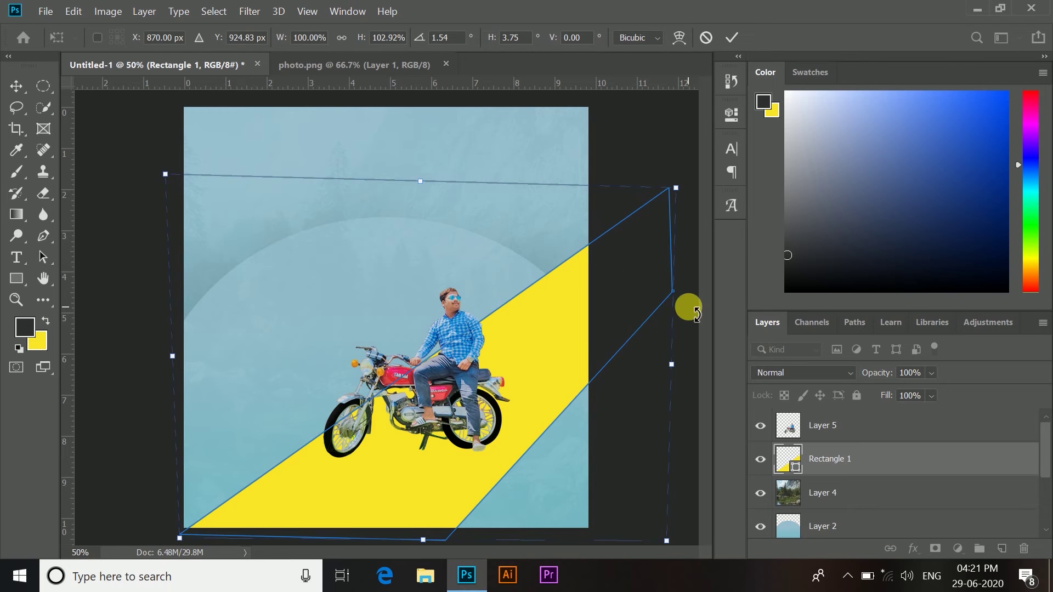
left_click_drag(676, 295, 573, 440)
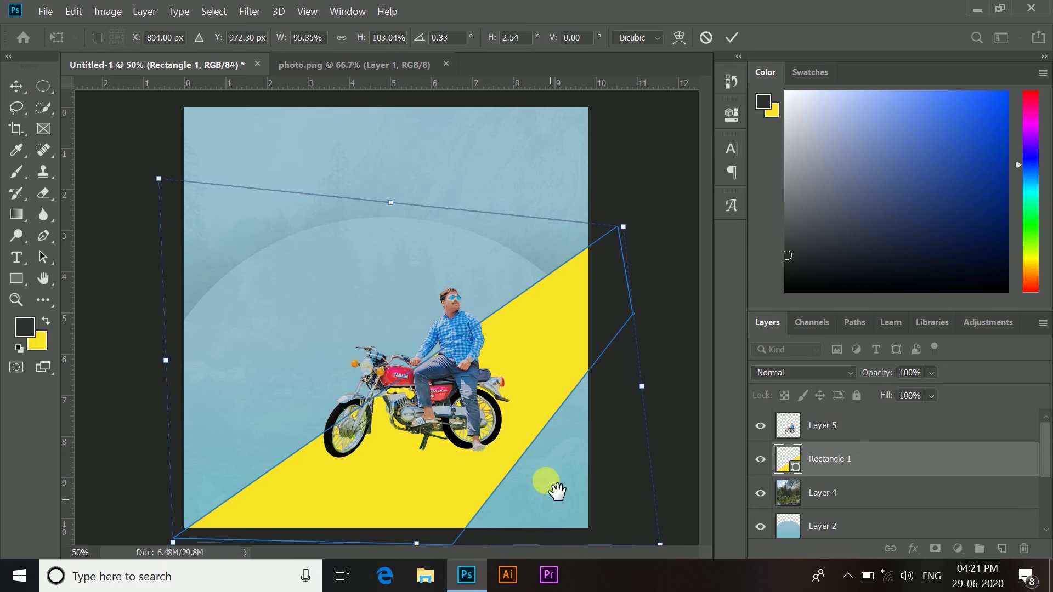
left_click(732, 37)
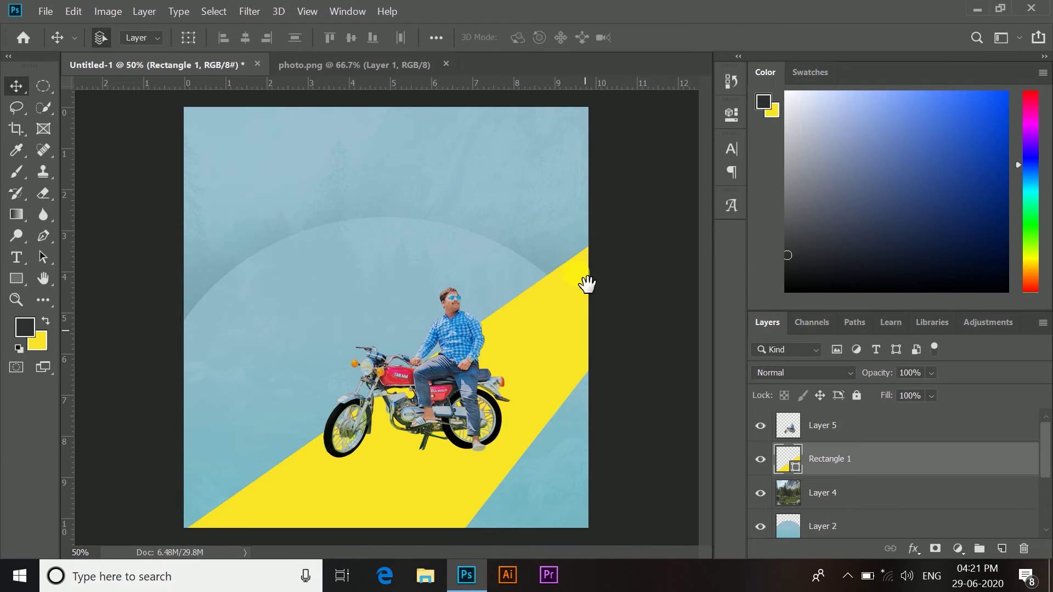
Distort the yellow Rectangle 1 stripe so its lower edge meets the canvas bottom further left
scroll(535, 426, "down", 4)
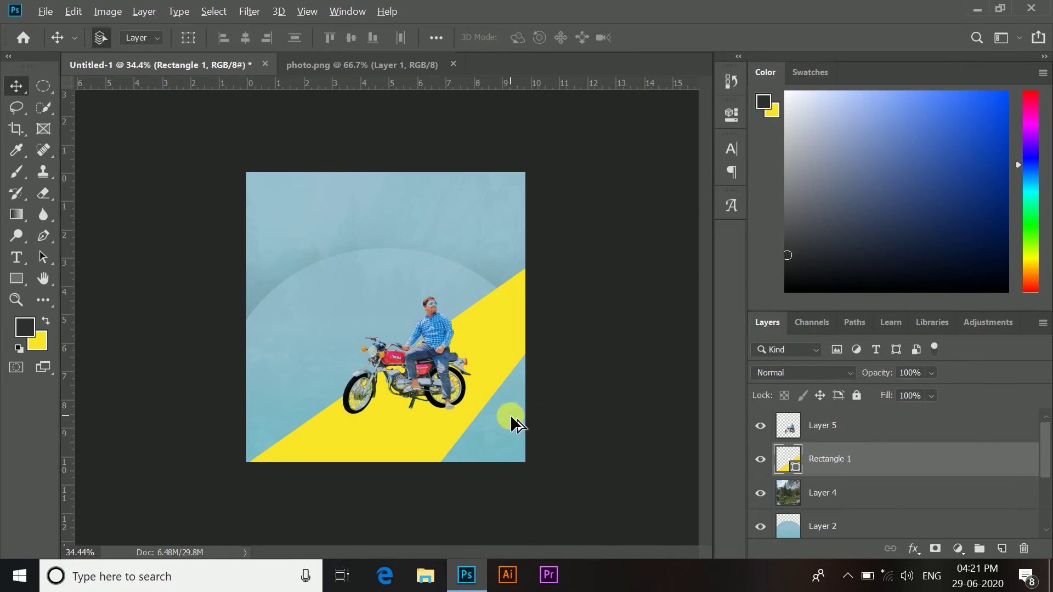
scroll(510, 417, "up", 1)
key("ctrl+t")
left_click_drag(573, 489, 541, 482)
left_click(733, 38)
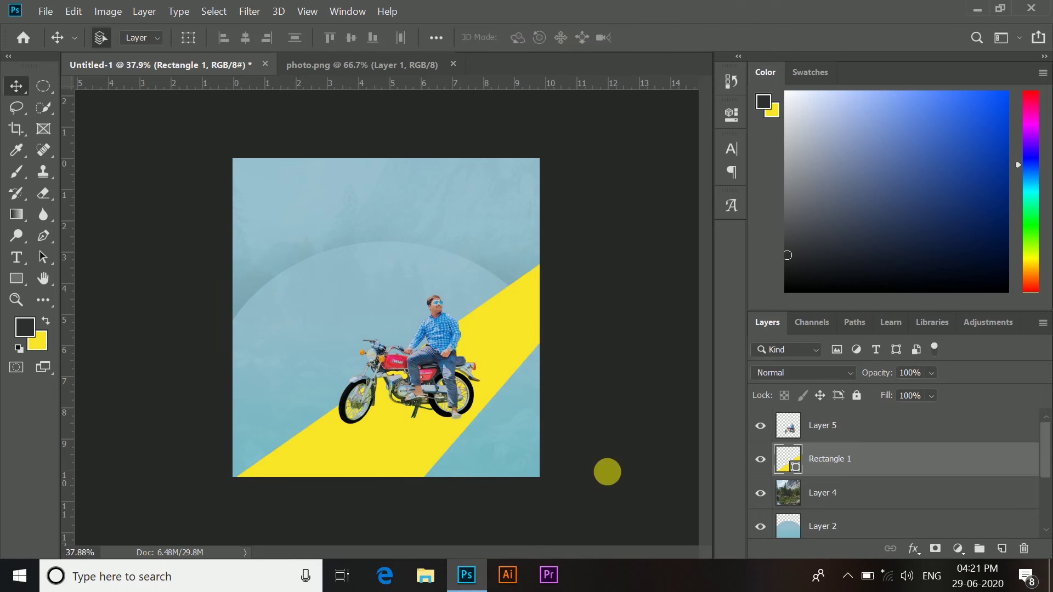
Create a new layer above the rider on Layer 5 and stamp one dark spot with the 900 px soft brush
left_click(814, 425)
left_click_drag(439, 363, 440, 361)
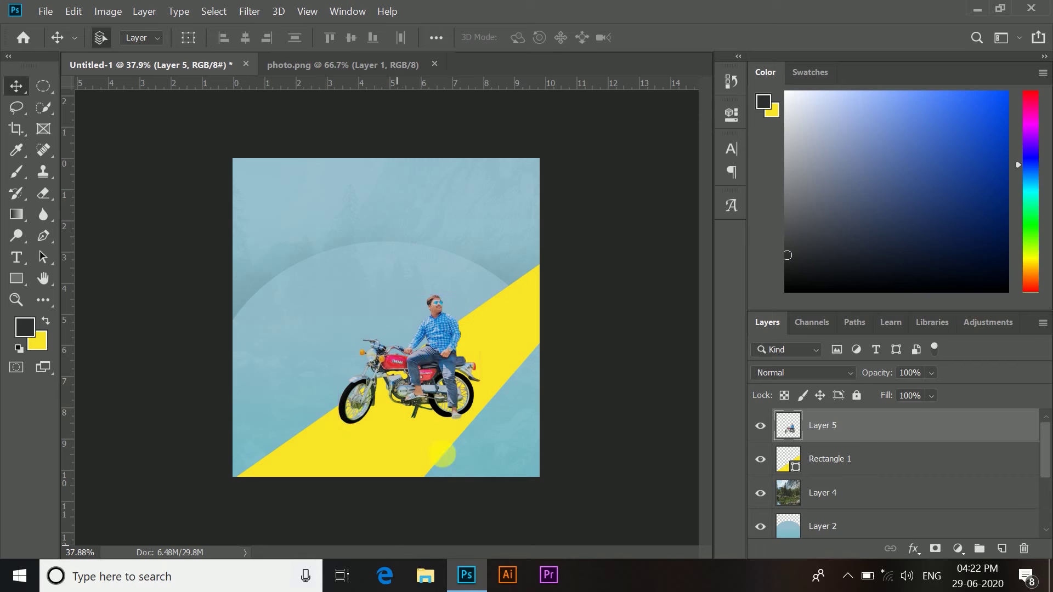
left_click(15, 172)
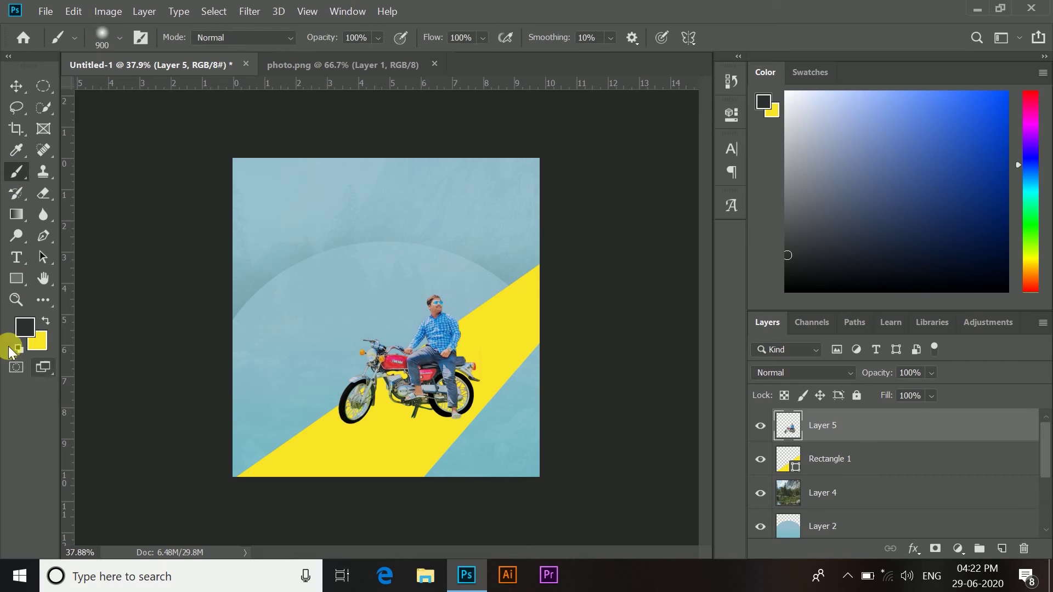
left_click(1003, 549)
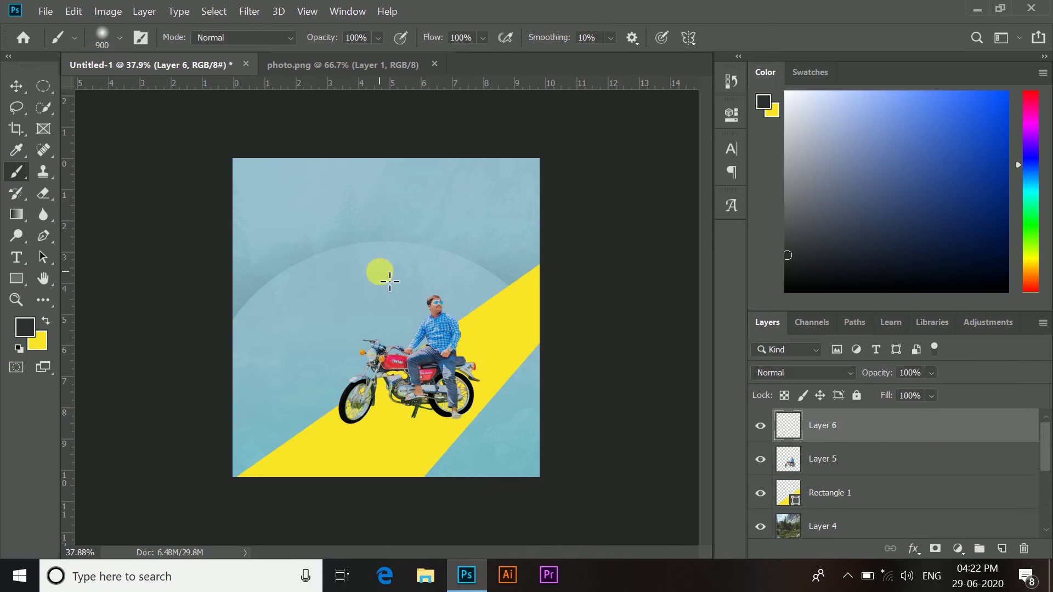
left_click(379, 272)
Flatten the dark spot to about 12.5% height, widen it and place it under the motorcycle's wheels as a ground shadow
key("ctrl+t")
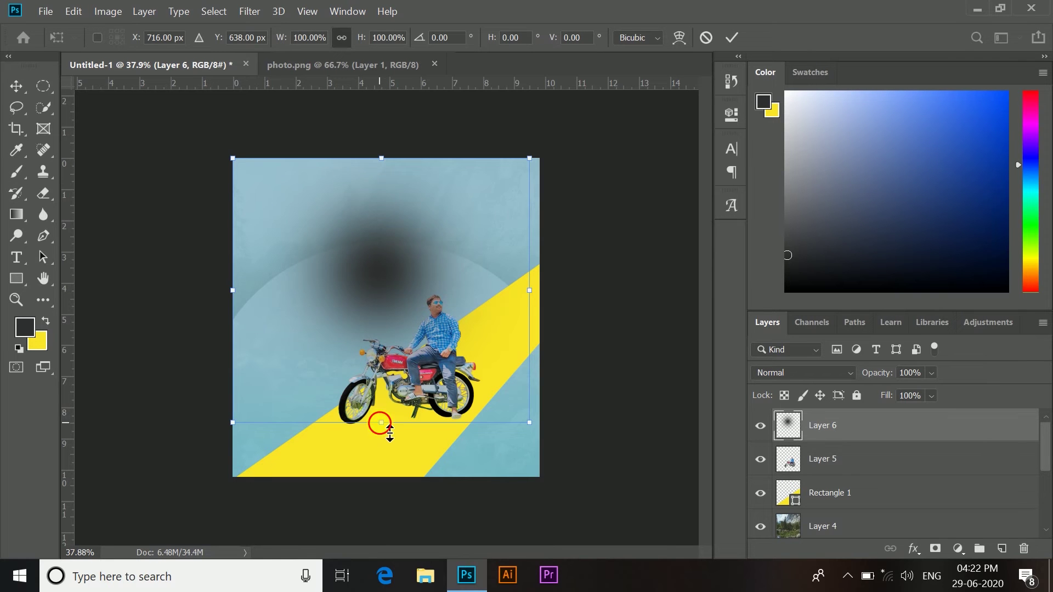
left_click_drag(389, 433, 390, 232)
left_click_drag(419, 193, 438, 430)
left_click_drag(543, 424, 563, 424)
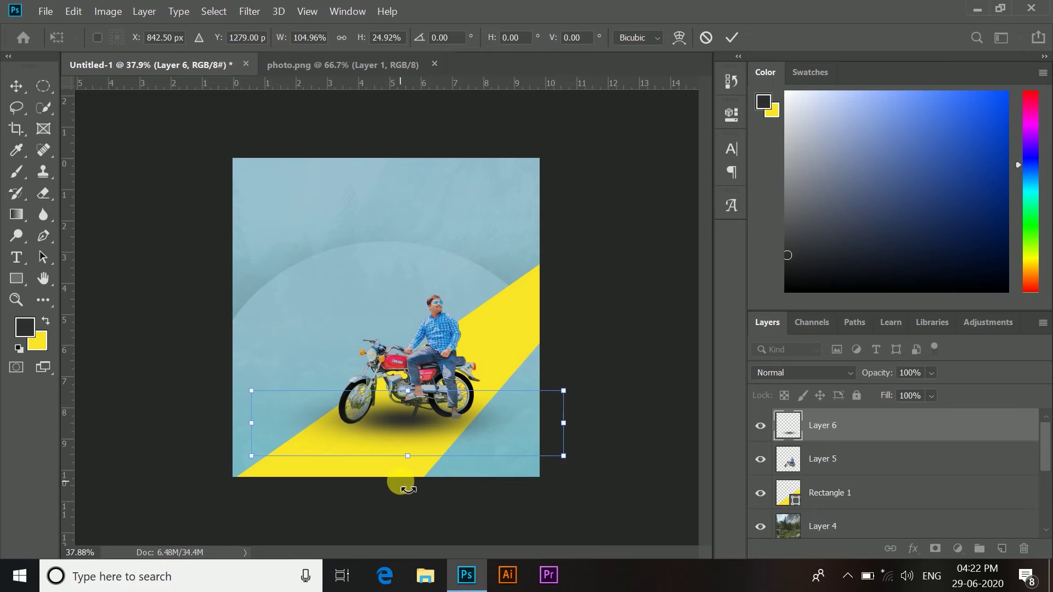
left_click_drag(433, 456, 440, 426)
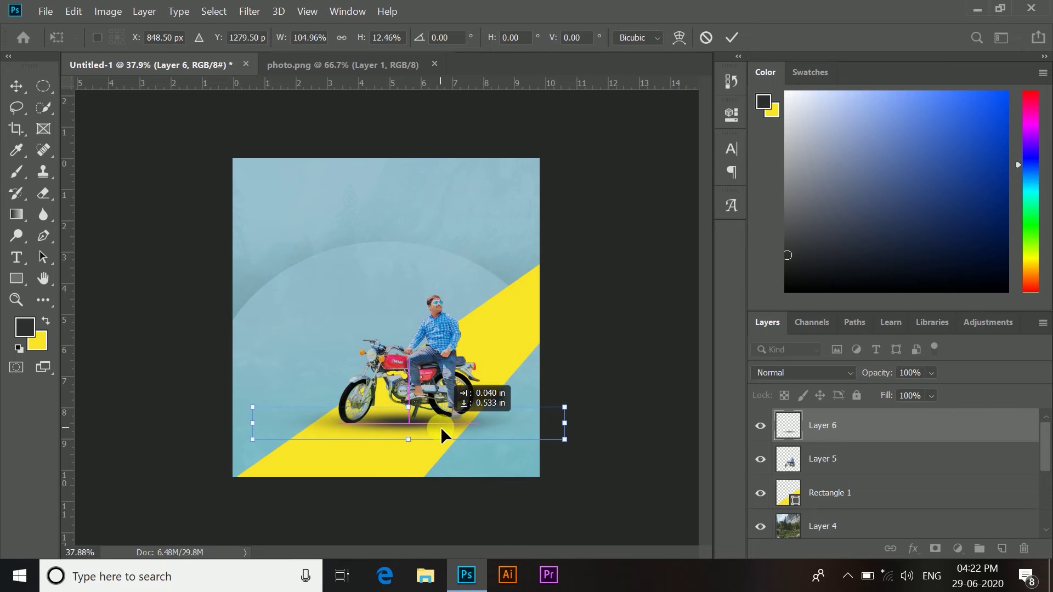
left_click_drag(557, 423, 609, 426)
left_click_drag(512, 439, 485, 423)
key("b")
Place the shadow on Layer 6 beneath the rider's Layer 5 and set its fill to 47%
mouse_move(837, 431)
left_mouse_down()
mouse_move(839, 487)
mouse_move(842, 474)
left_mouse_up()
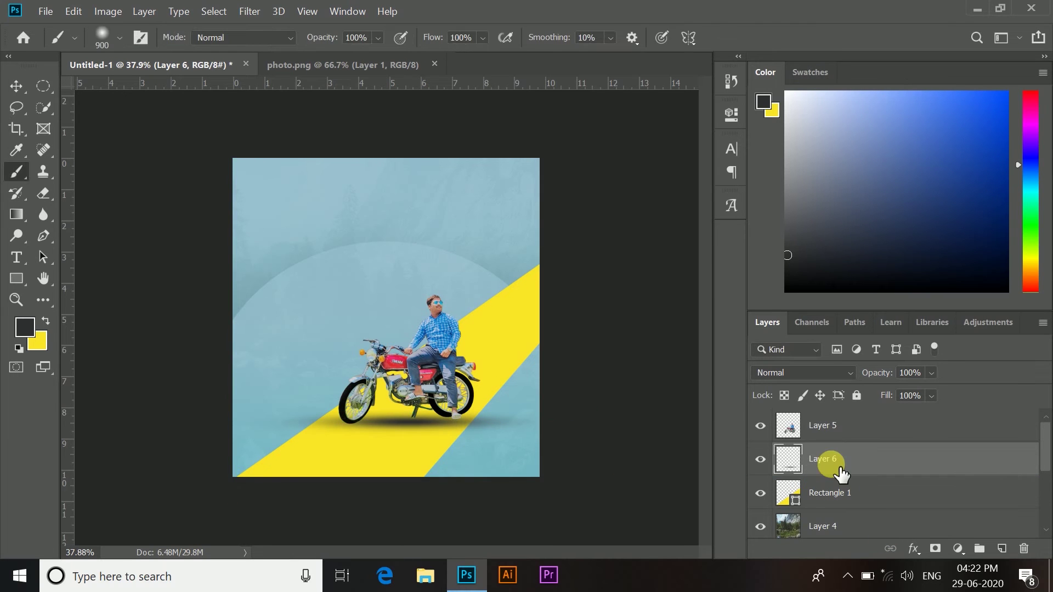
left_click_drag(928, 416, 921, 422)
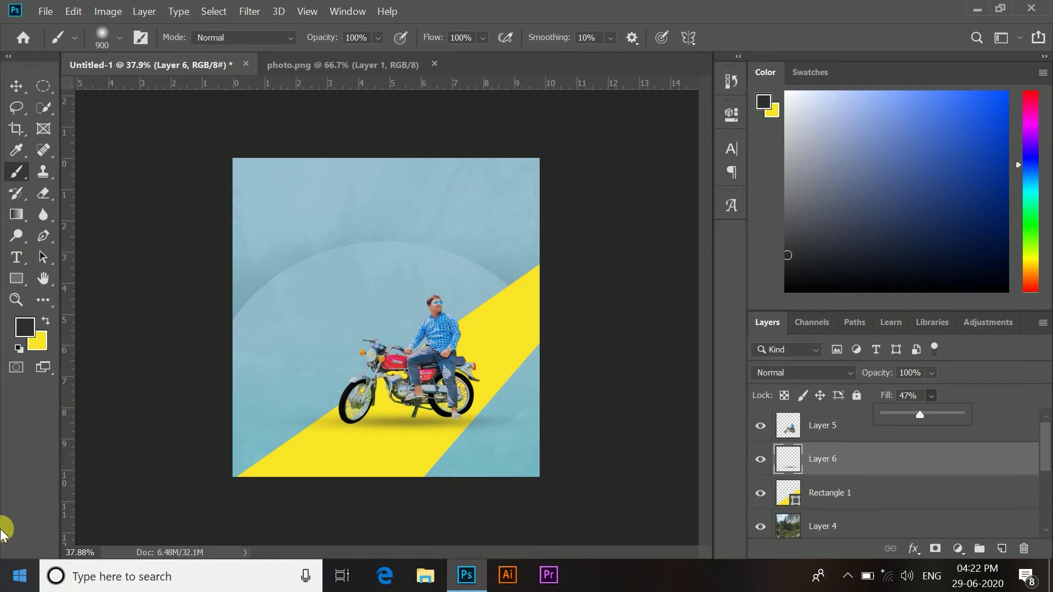
Erase the outer ends of the Layer 6 shadow with a soft eraser reduced to about 125 px
left_click(43, 193)
left_click(118, 37)
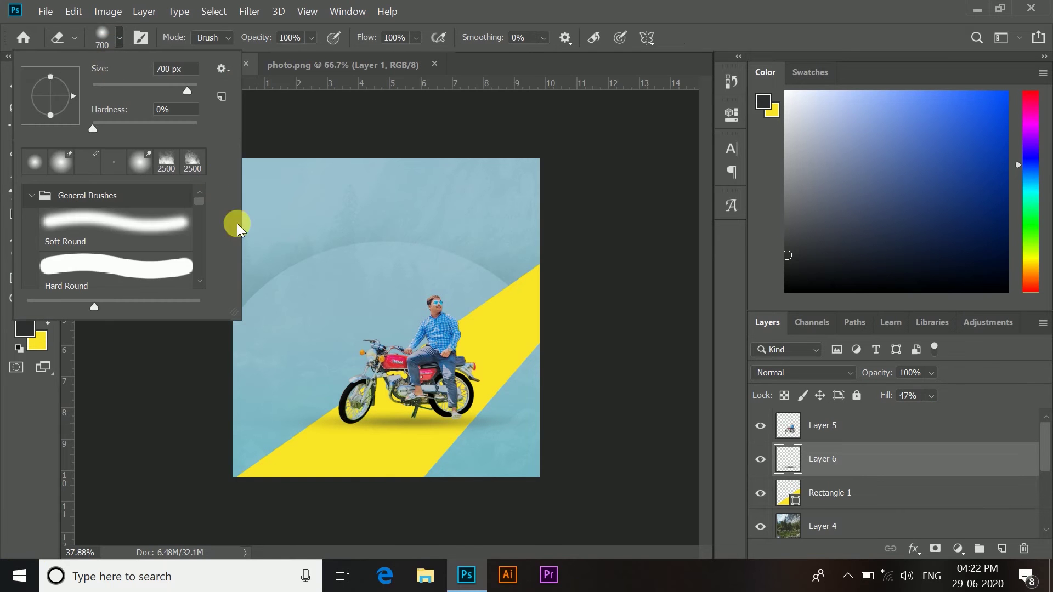
left_click(322, 297)
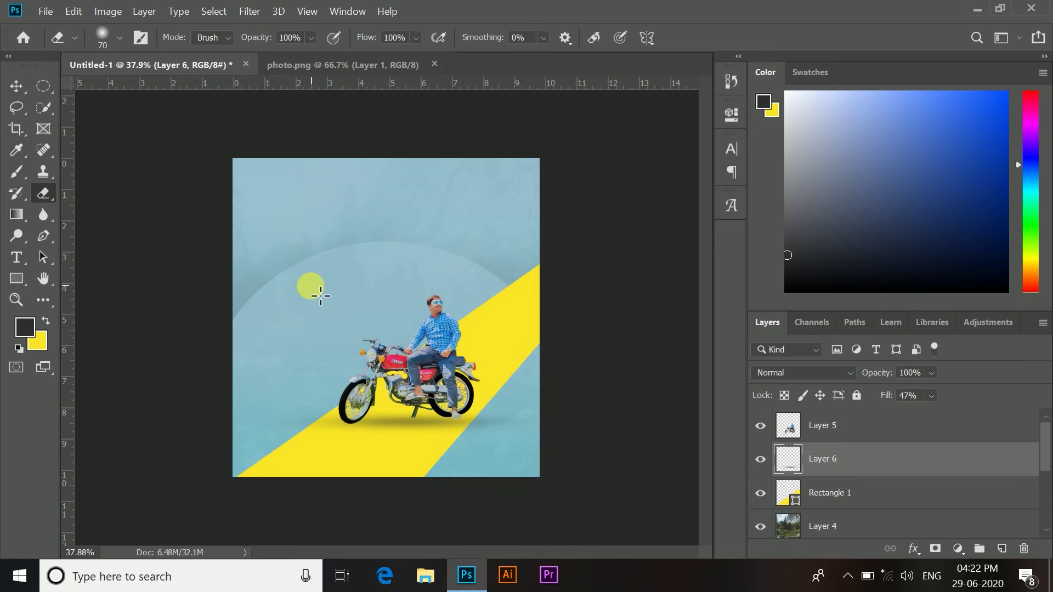
key("bracketleft")
key("bracketleft")
key("bracketleft")
key("bracketleft")
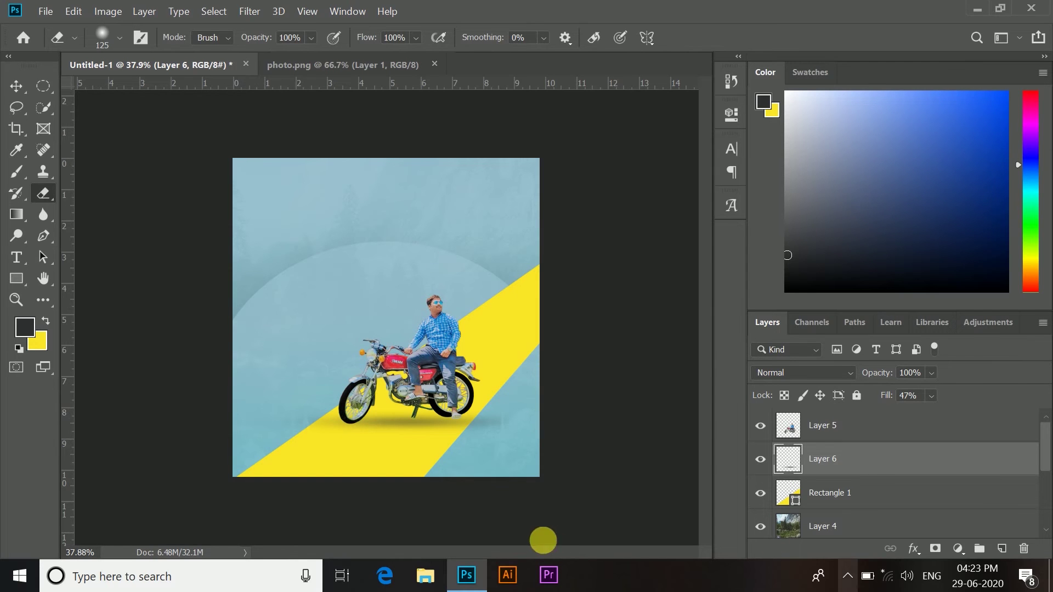
Set the Layer 6 shadow's opacity to 68% and its fill to 38%
left_click(17, 85)
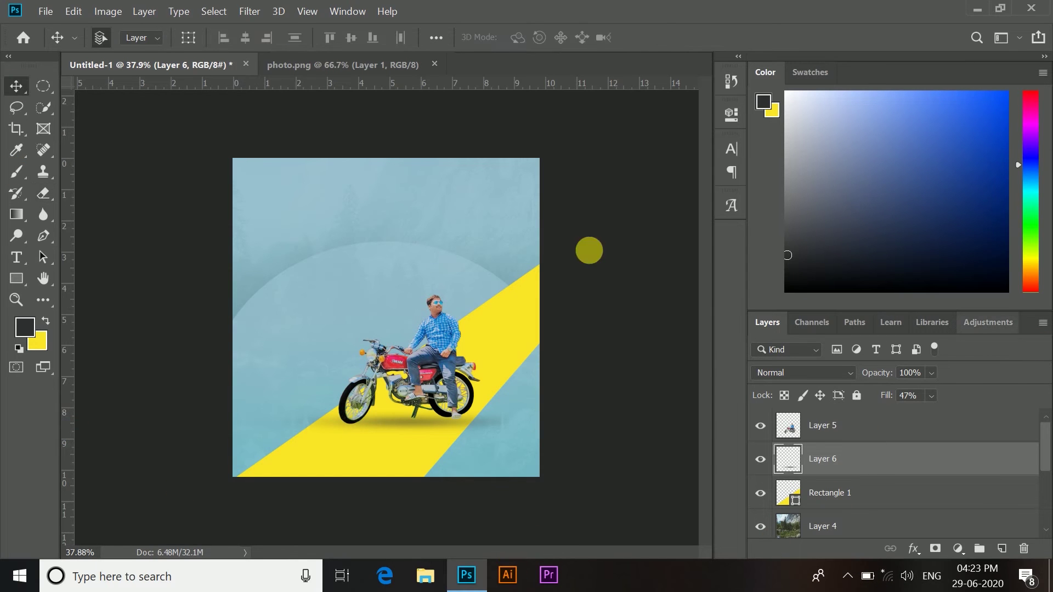
left_click_drag(929, 390, 936, 425)
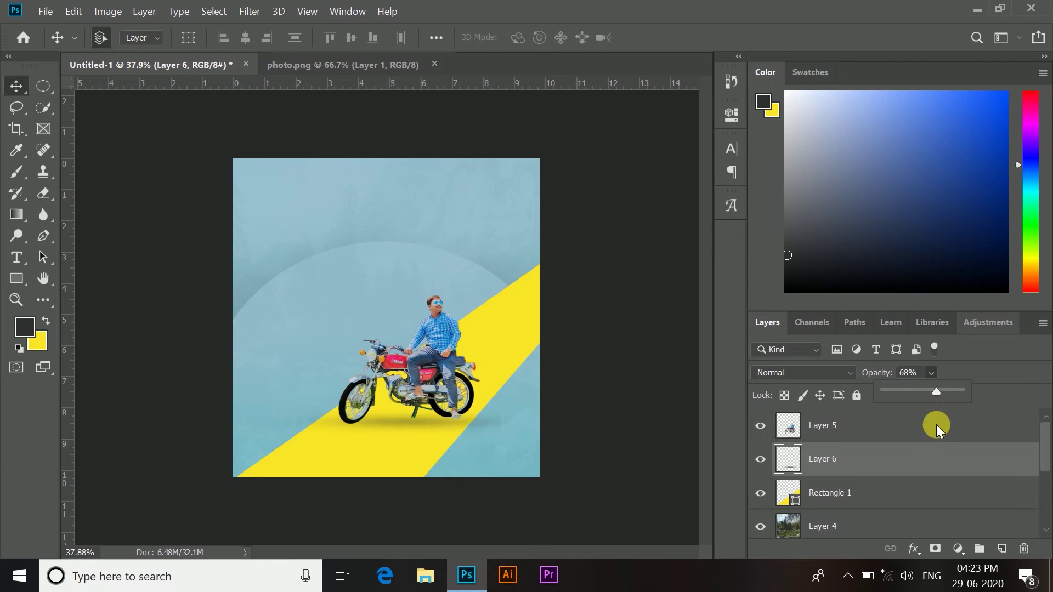
left_click(933, 372)
left_click_drag(930, 396, 937, 423)
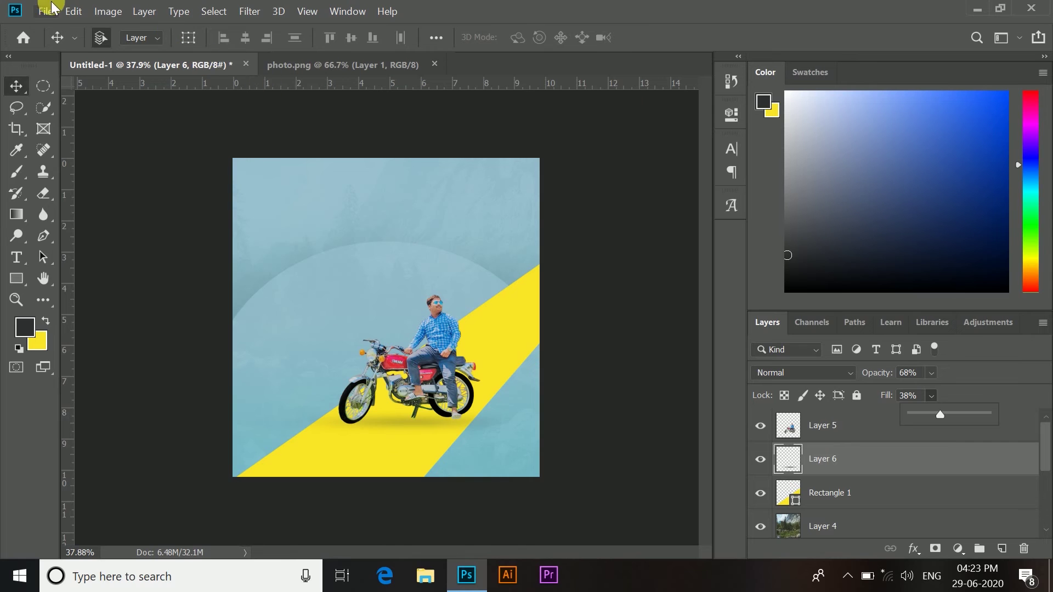
Add a new layer beneath the rider and lasso a ragged horizontal band from the canvas's left edge to the rider
left_click(16, 108)
left_click(1004, 550)
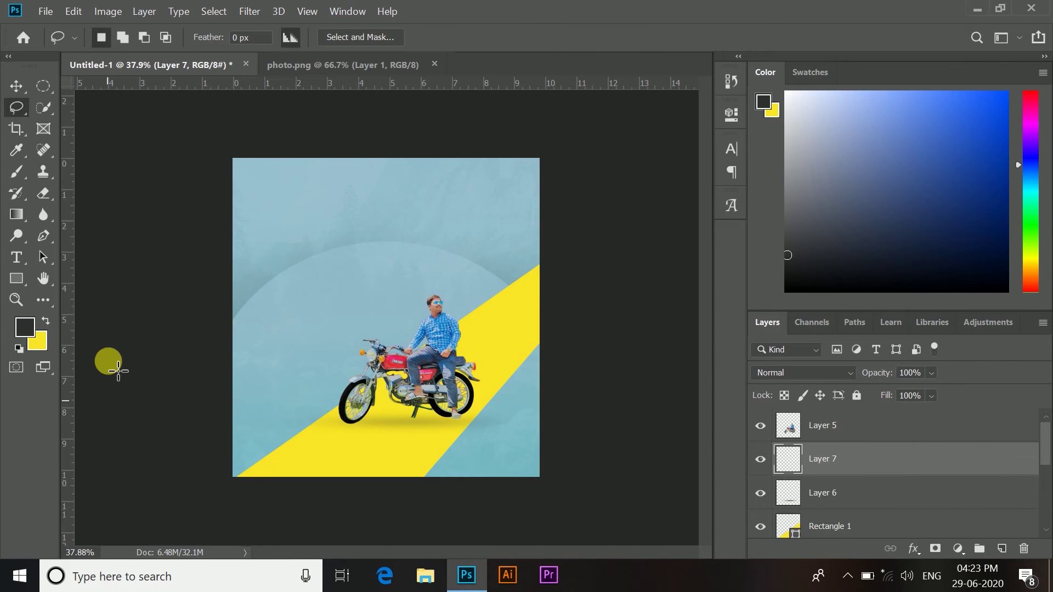
left_click_drag(236, 347, 265, 334)
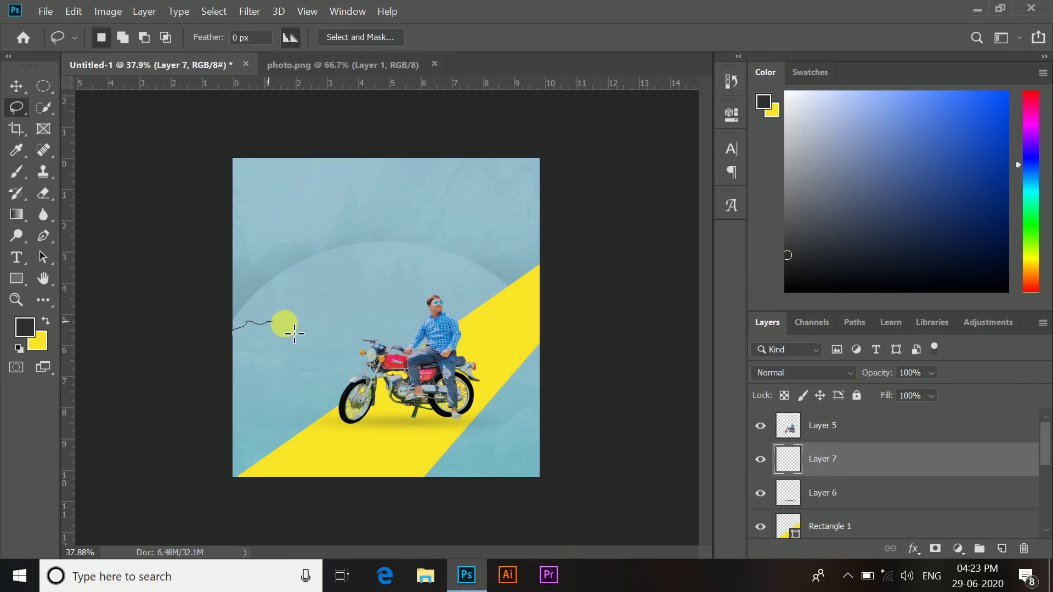
left_click_drag(375, 327, 401, 321)
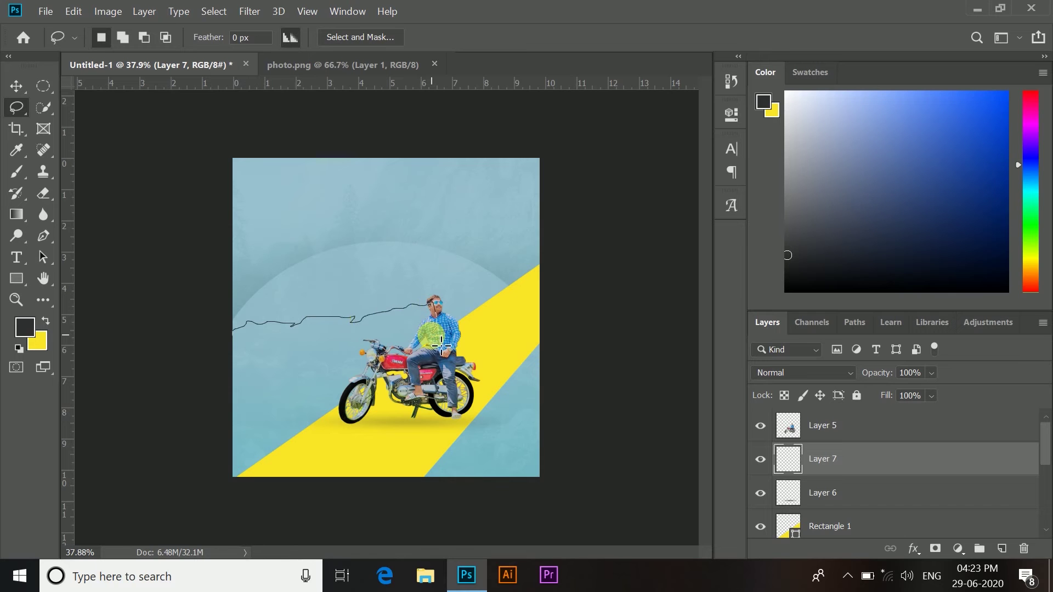
mouse_move(431, 366)
left_mouse_down()
mouse_move(281, 390)
mouse_move(240, 381)
mouse_move(200, 355)
mouse_move(189, 329)
left_mouse_up()
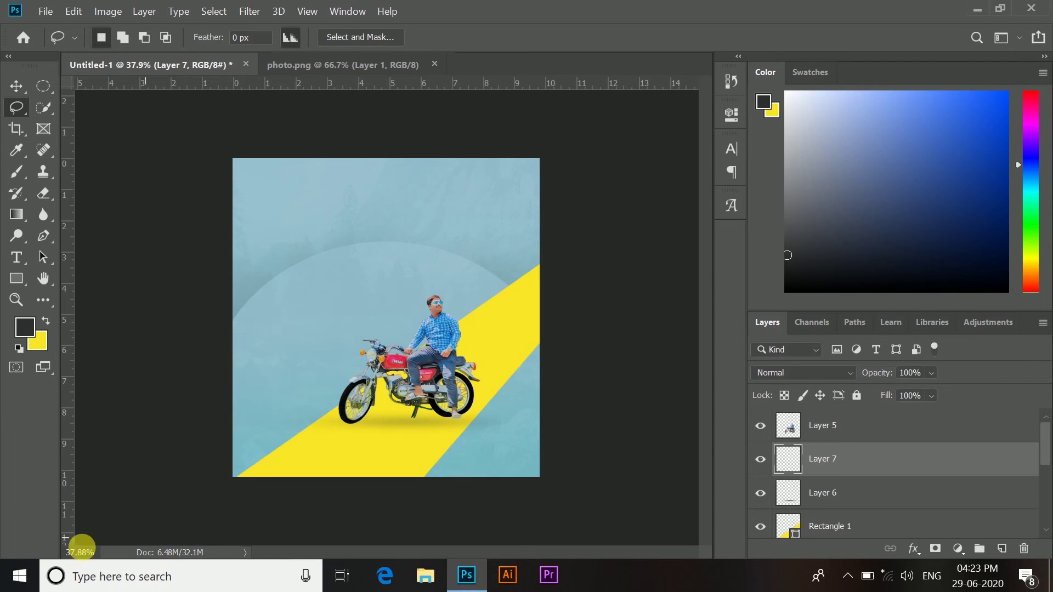
Fill the lassoed band on Layer 7 with white using the Paint Bucket tool, and deselect it
left_click(25, 327)
left_click_drag(649, 237, 555, 137)
left_click(927, 164)
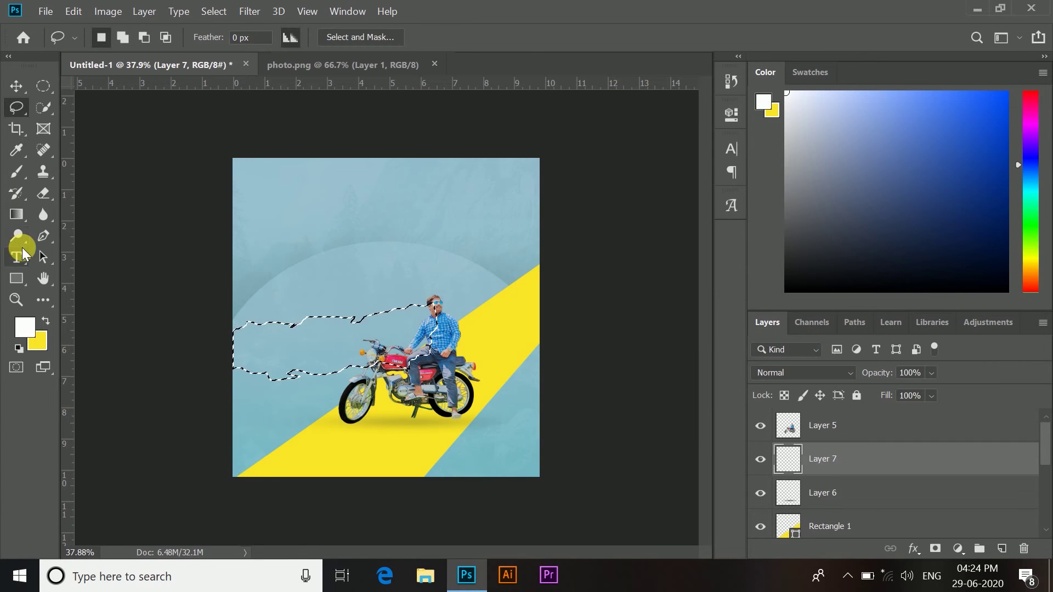
right_click(18, 211)
left_click(137, 225)
left_click(301, 343)
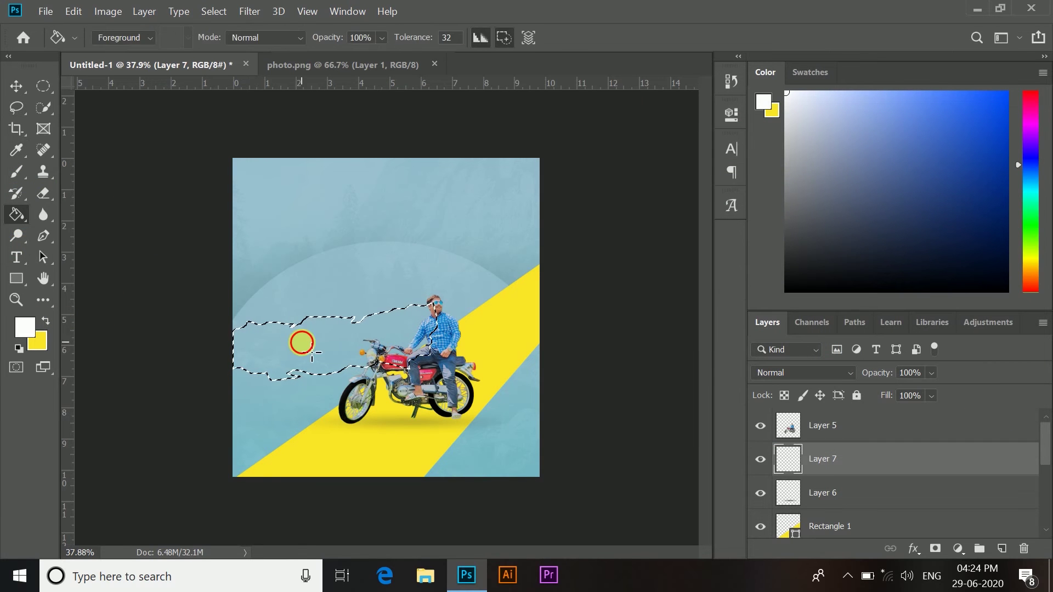
key("v")
key("ctrl+d")
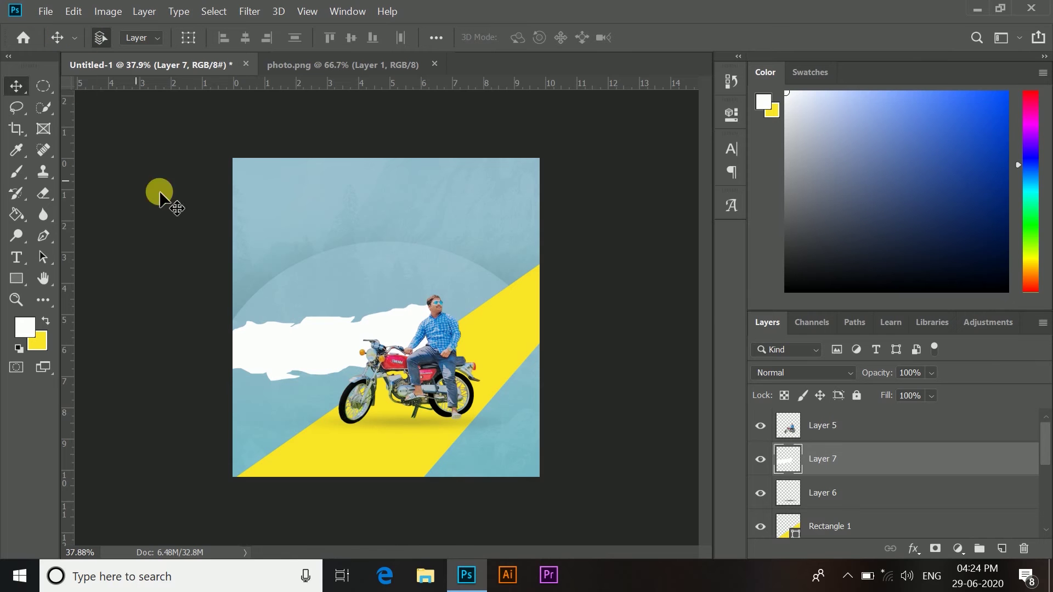
Open the text image from the Birthady banner folder
left_click(45, 11)
left_click(69, 41)
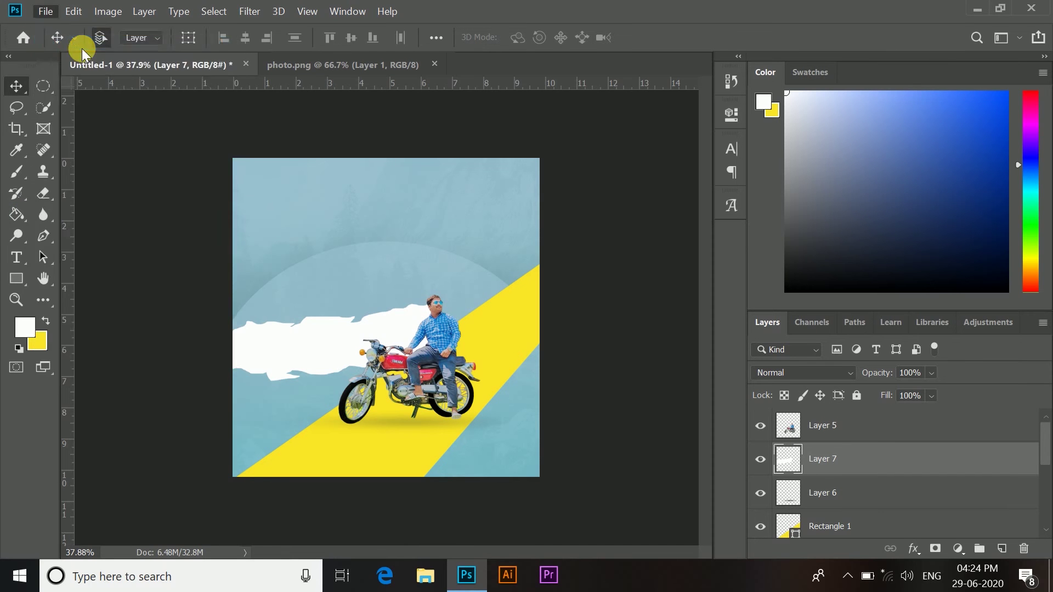
left_click(507, 165)
left_click(406, 374)
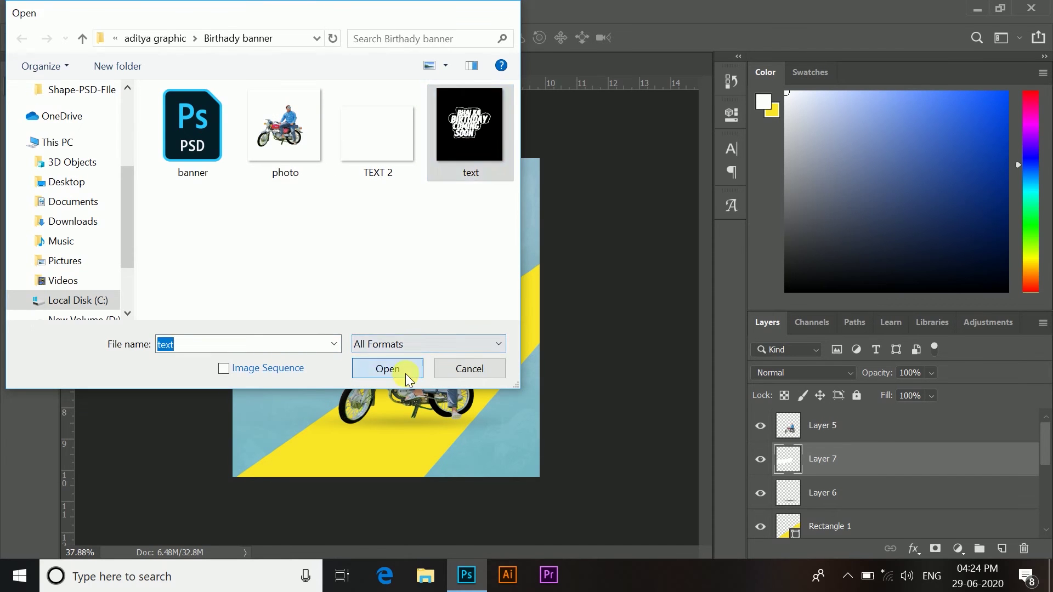
Copy the BHAI KA BIRTHDAY COMING SOON lettering into Untitled-1, scale it to about 167% and position it above the rider
left_click_drag(336, 251, 360, 235)
key("ctrl+t")
left_click_drag(406, 271, 432, 259)
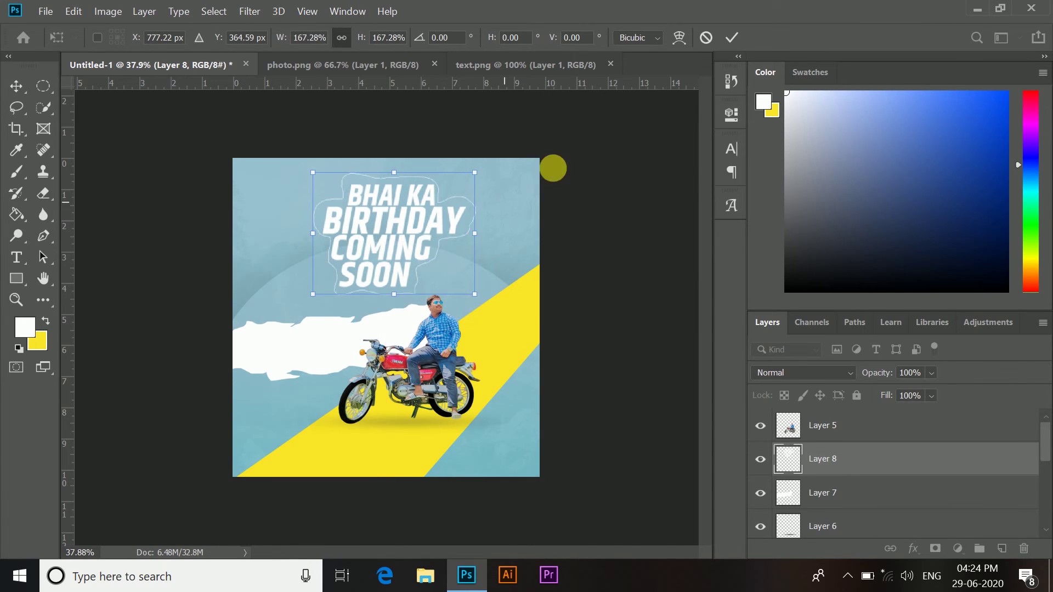
key("Return")
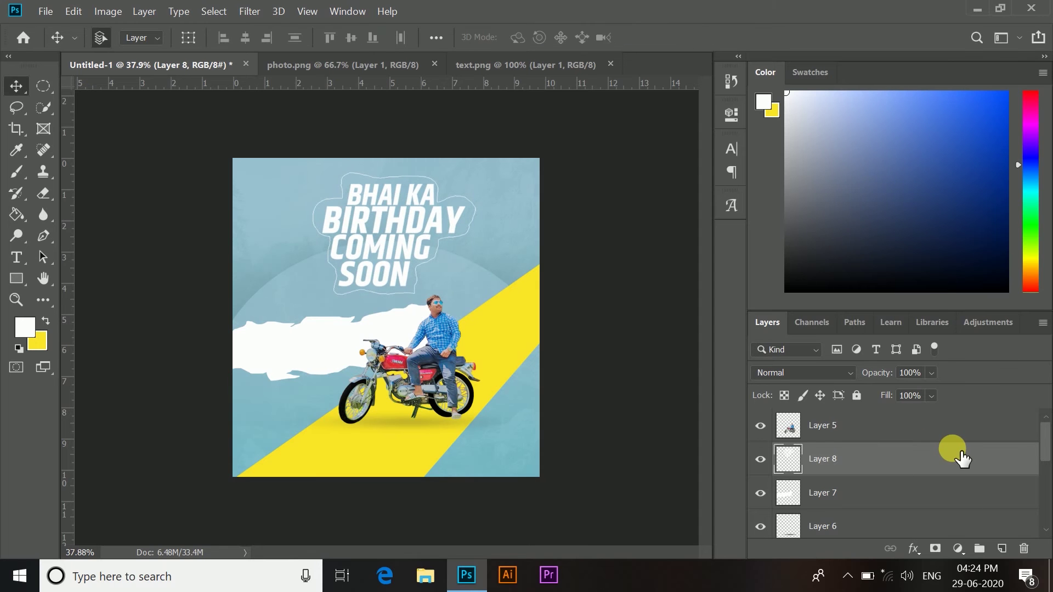
Add a drop shadow to the Layer 8 lettering with 29% opacity, 8 px distance, 73% spread and 68 px size
double_click(963, 458)
left_click(313, 470)
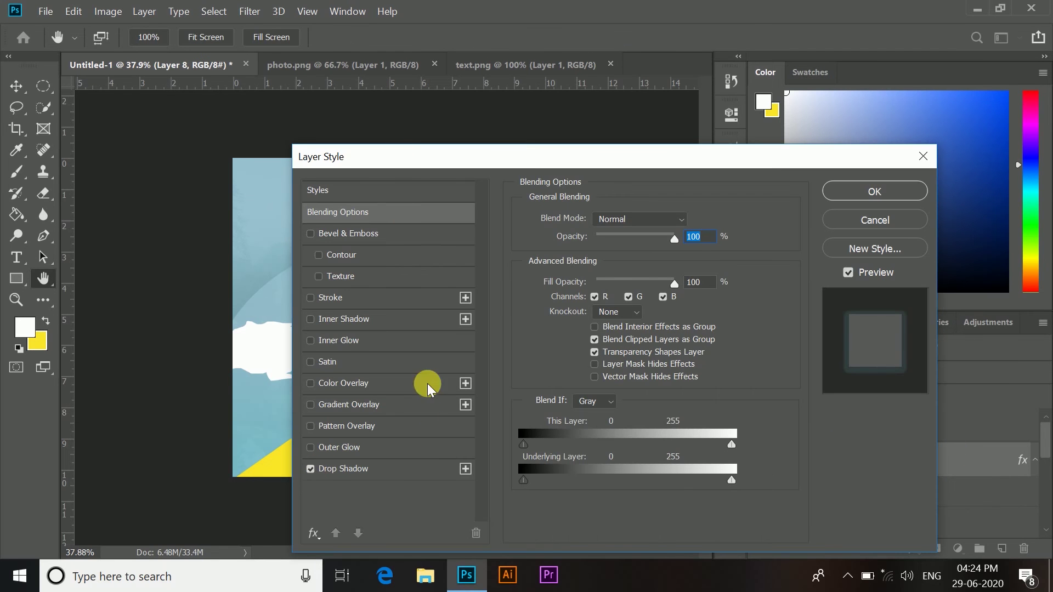
left_click_drag(501, 155, 667, 162)
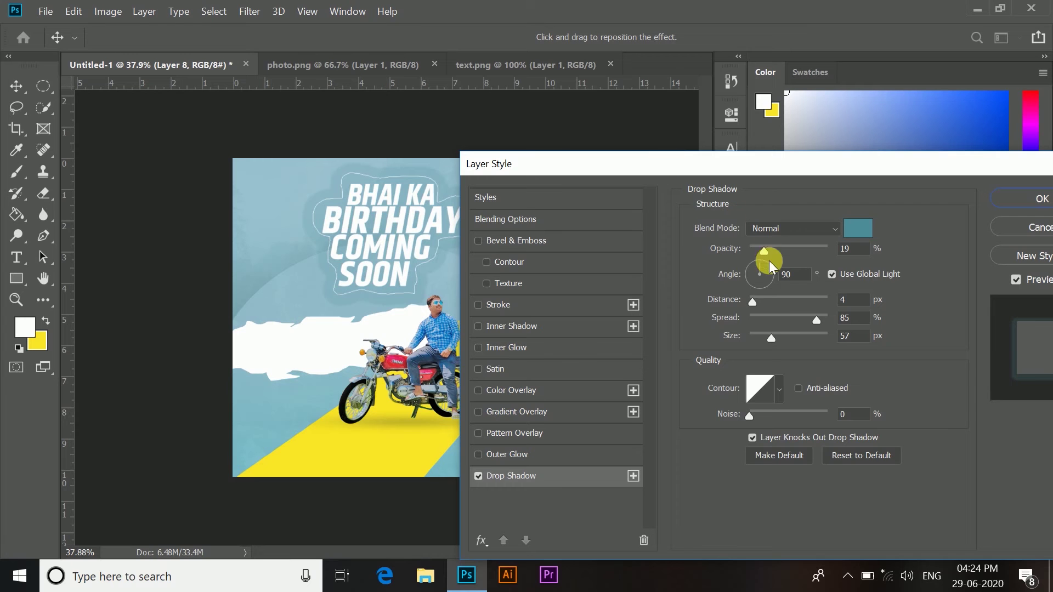
left_click_drag(823, 325, 775, 337)
left_click_drag(768, 251, 765, 250)
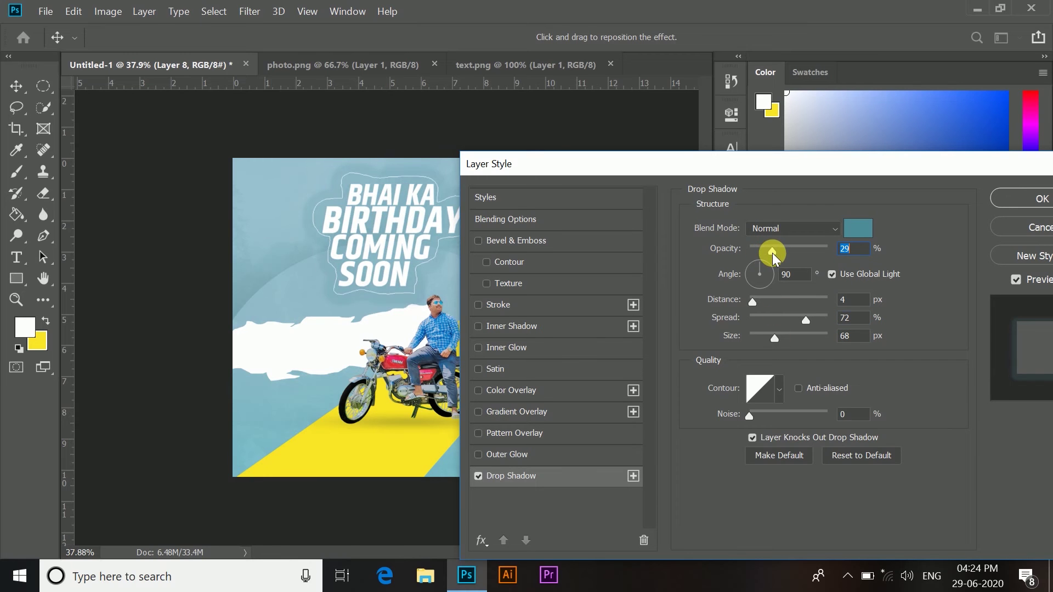
mouse_move(753, 301)
left_mouse_down()
mouse_move(778, 298)
mouse_move(756, 303)
left_mouse_up()
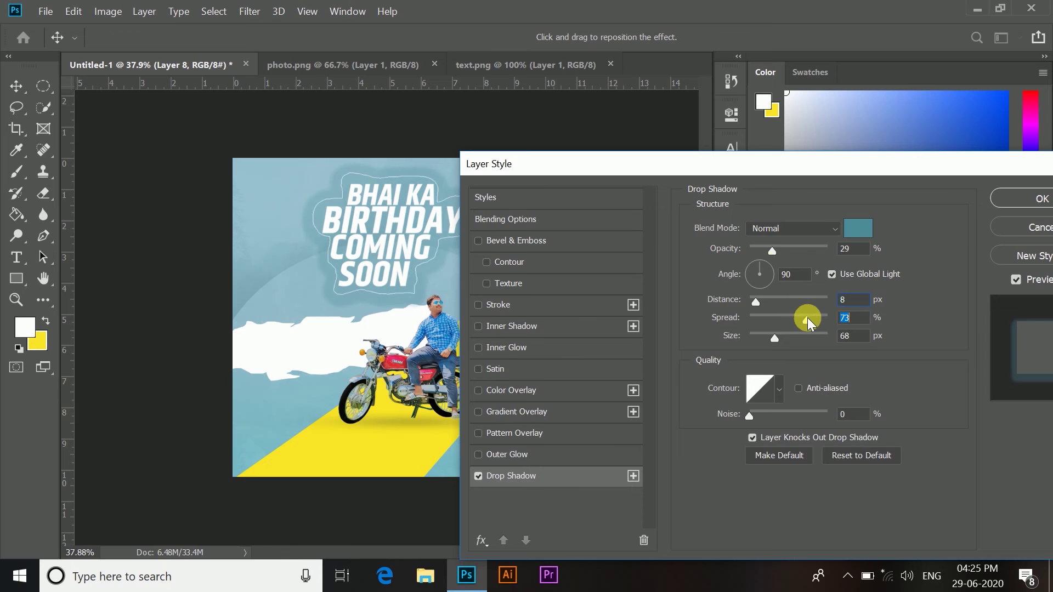
Adjust the lettering's drop shadow to 25% opacity and 76 px size
left_click_drag(764, 252, 769, 252)
left_click_drag(770, 164, 713, 74)
left_click_drag(764, 268, 767, 272)
left_click_drag(752, 177, 752, 186)
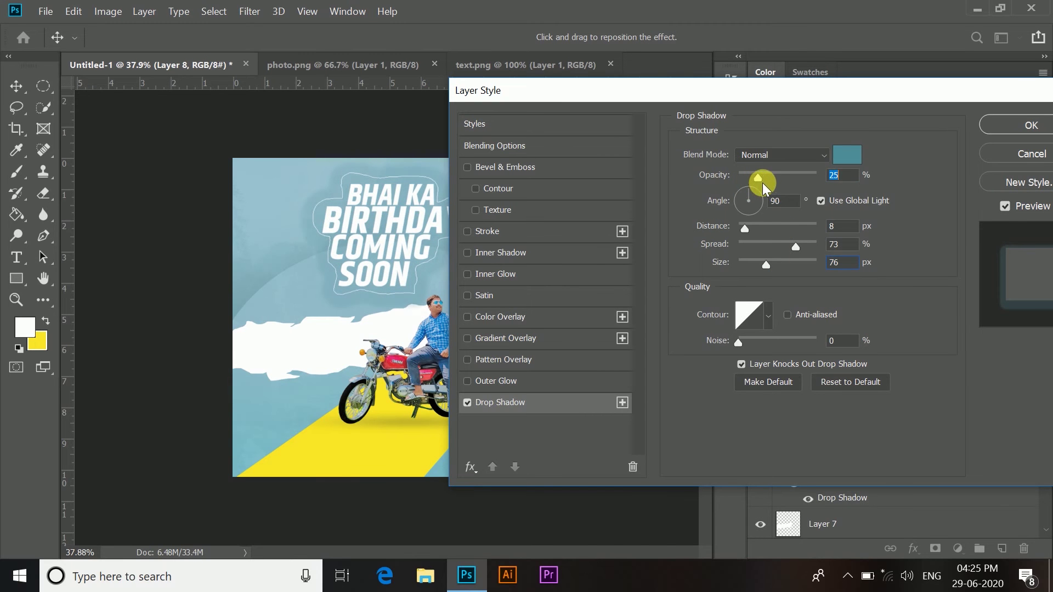
Recolour the drop shadow with light blue 92bac9 sampled from the banner background and set its opacity to 73%
left_click_drag(649, 101, 671, 165)
left_click(799, 226)
left_click_drag(722, 282, 674, 147)
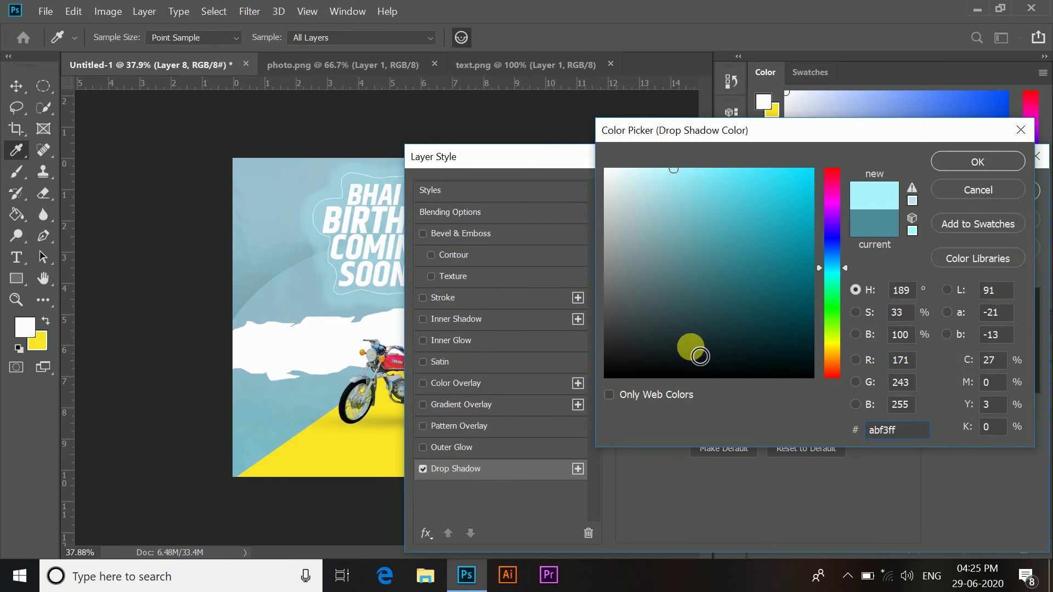
left_click_drag(685, 270, 686, 208)
left_click(326, 279)
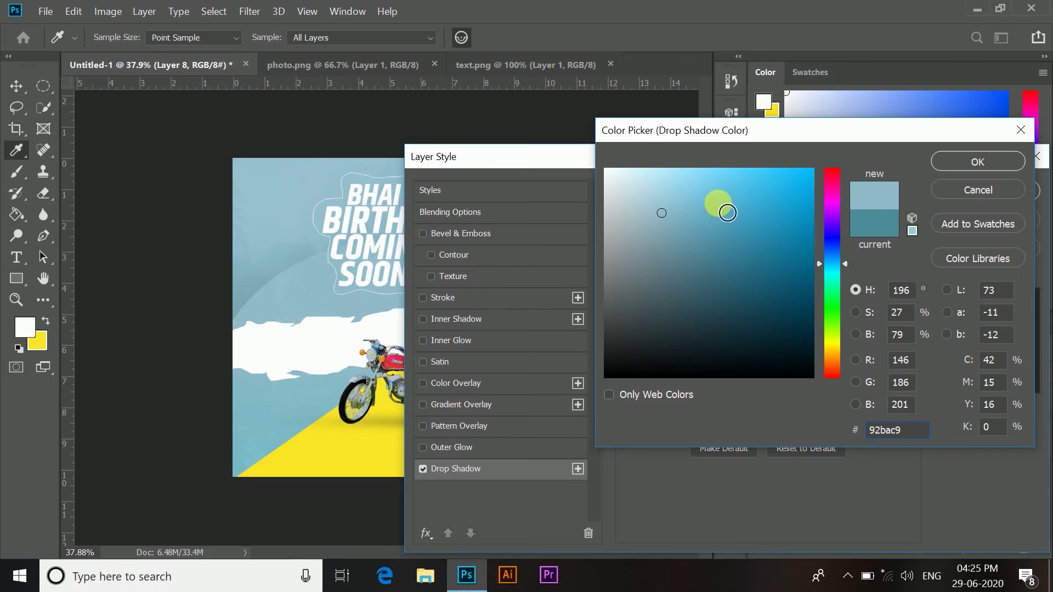
left_click(932, 166)
left_click_drag(720, 246, 752, 242)
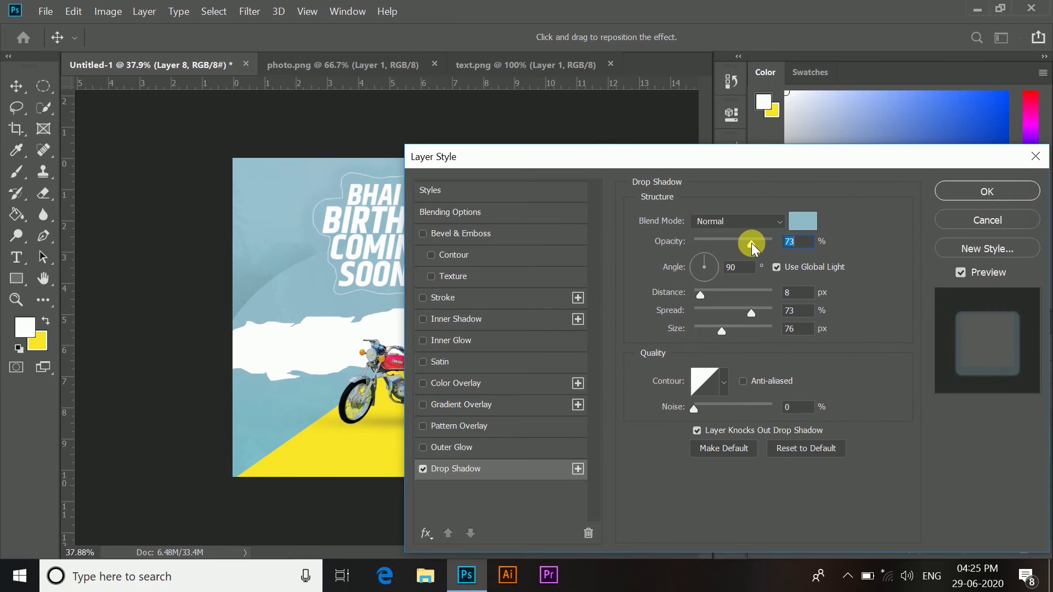
Recolour the lettering's drop shadow with a deeper blue and set its distance to 13 px
left_click_drag(709, 294, 718, 295)
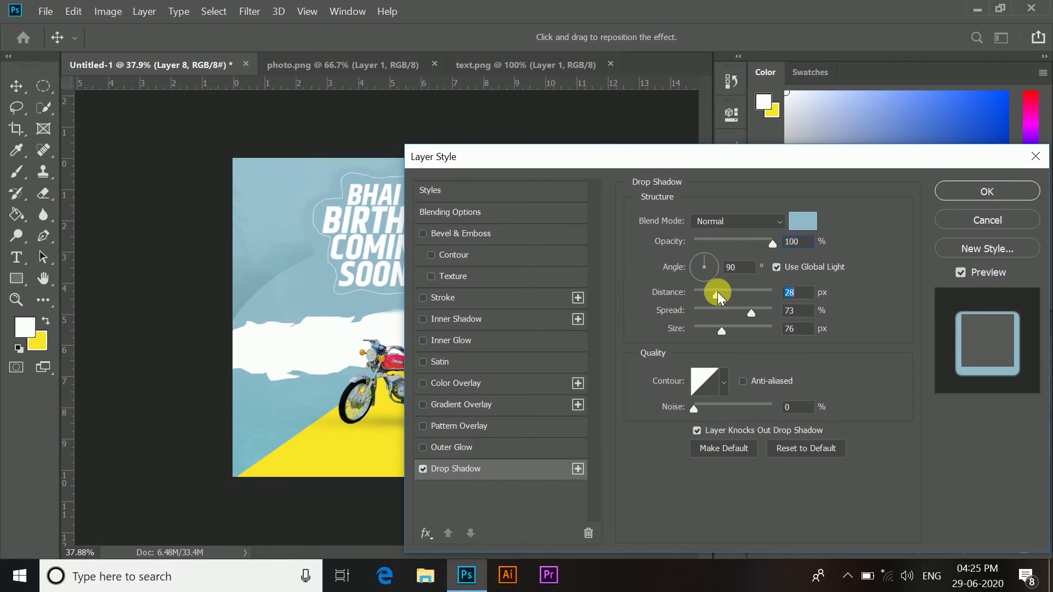
left_click(818, 223)
left_click(696, 242)
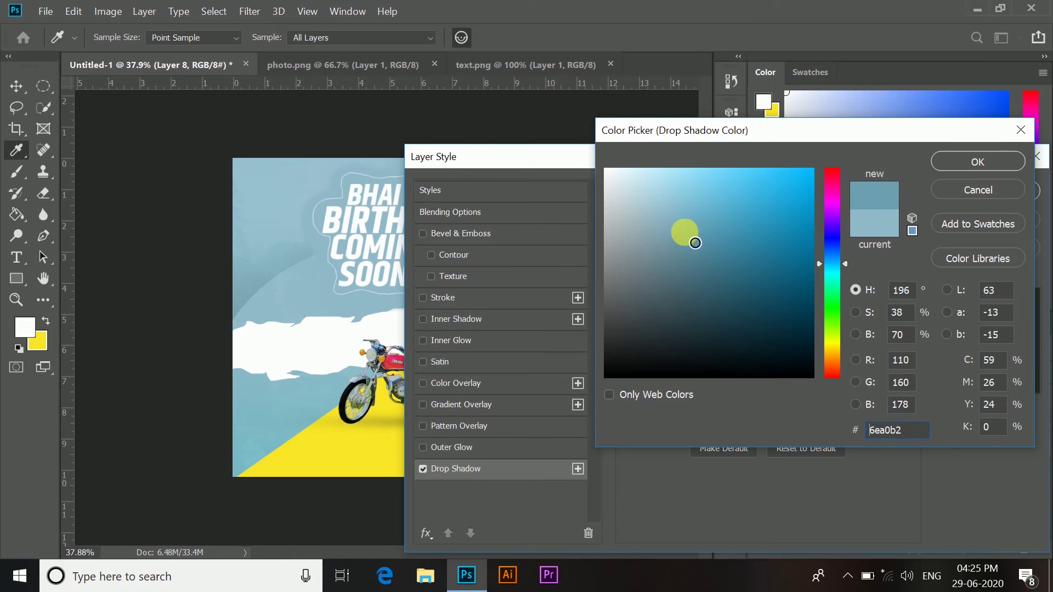
left_click(701, 235)
left_click(699, 229)
left_click(683, 228)
key("Return")
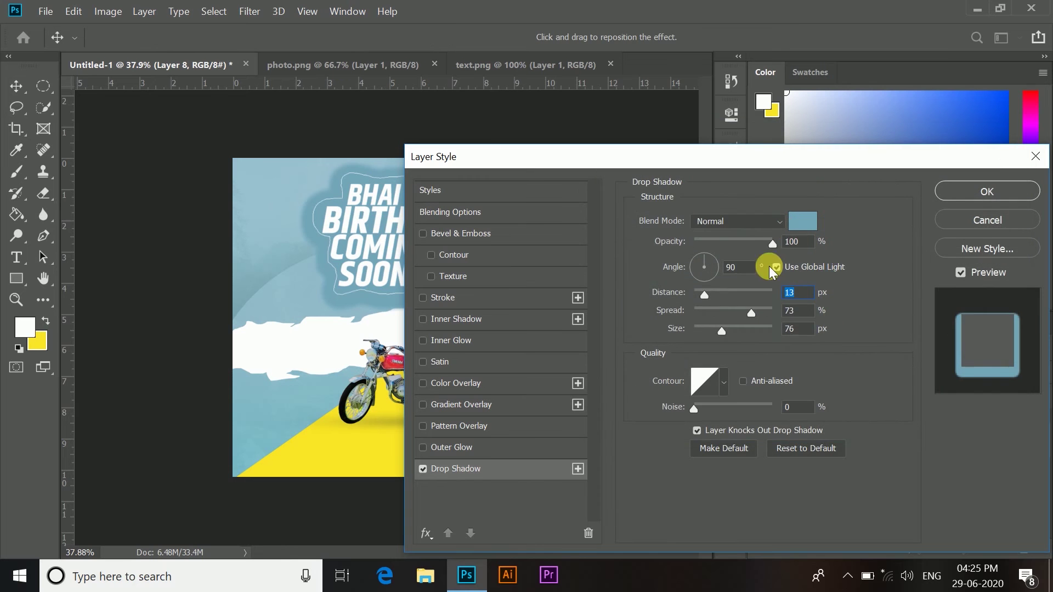
Reduce the opacity of the lettering's drop shadow and apply the layer style
left_click_drag(770, 245, 720, 256)
left_click_drag(713, 167, 400, 353)
left_click(665, 369)
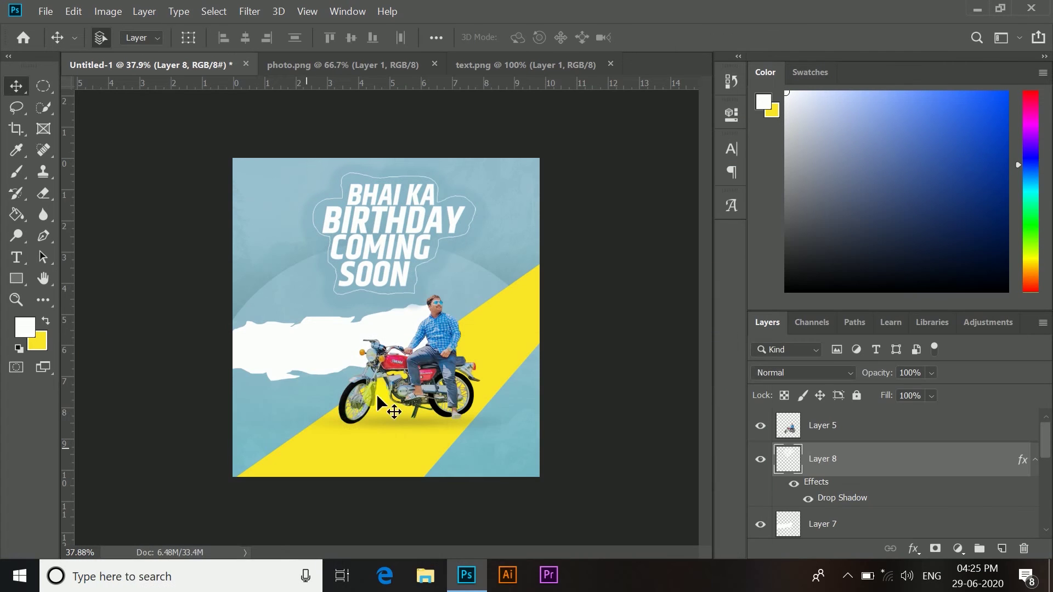
Add a white-to-yellow linear gradient overlay at 35% opacity to the Layer 8 lettering
left_click(927, 461)
double_click(936, 467)
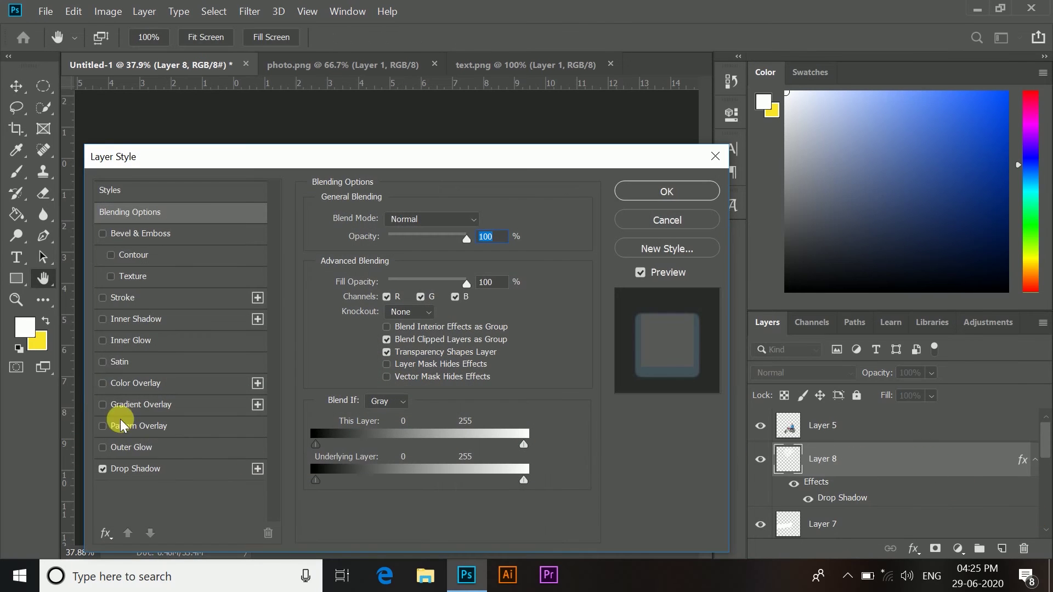
left_click(103, 404)
left_click_drag(512, 162, 929, 188)
left_click(609, 431)
left_click_drag(832, 268, 822, 268)
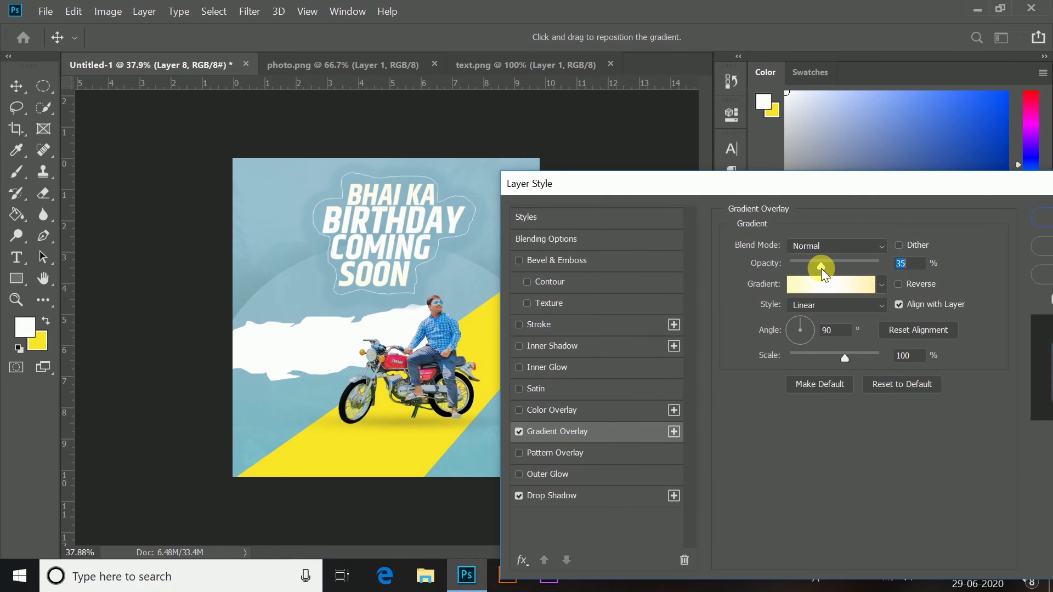
left_click_drag(604, 184, 492, 219)
key("Return")
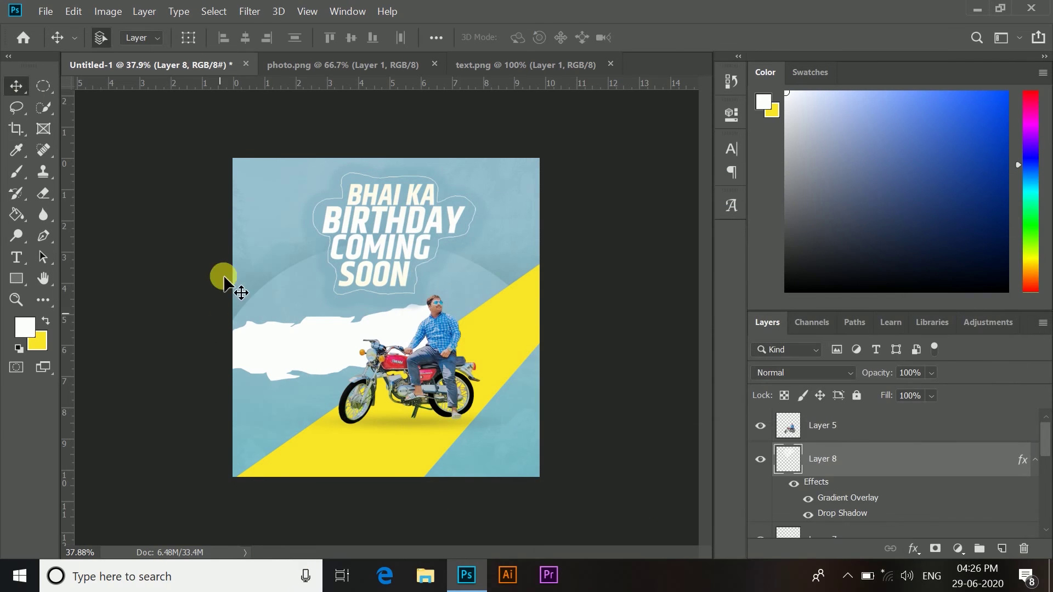
Open TEXT 2 from the Birthady banner folder and copy its name lettering into Untitled-1 over the white torn band
left_click(43, 11)
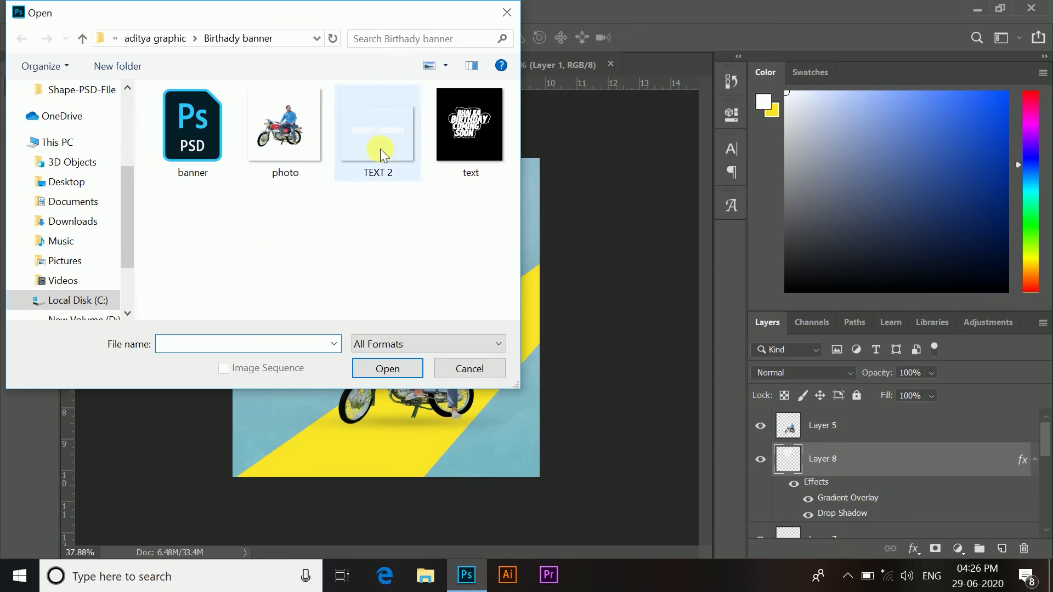
left_click(380, 149)
left_click(390, 372)
left_click_drag(381, 305, 323, 340)
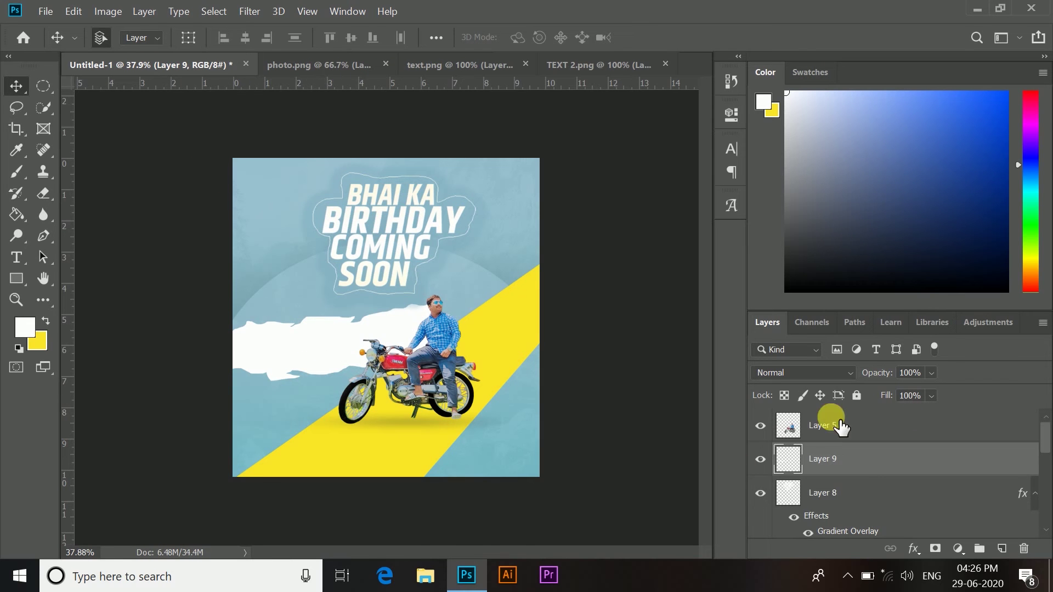
Change the name lettering's colour overlay to a dark grey-blue, starting from a colour sampled in the banner background
double_click(858, 460)
left_click(407, 384)
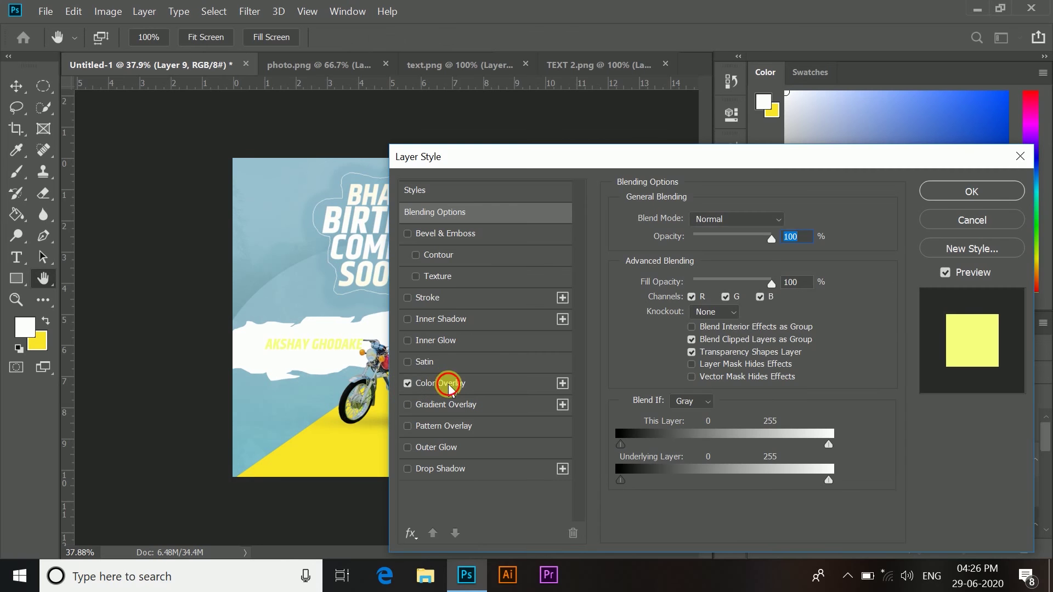
left_click(438, 382)
left_click(788, 220)
left_click(294, 297)
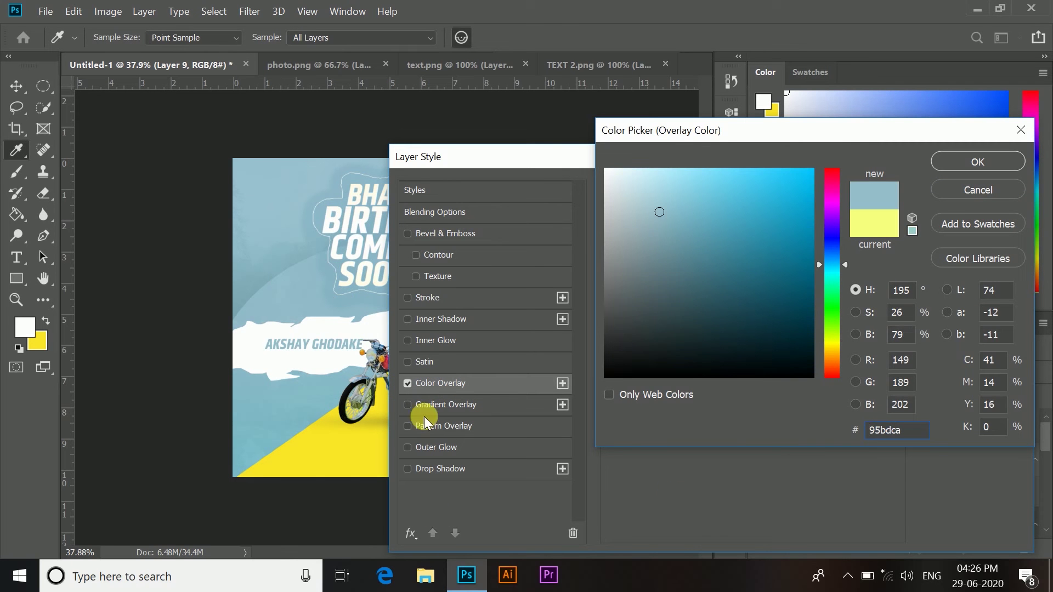
left_click(652, 261)
mouse_move(658, 269)
left_mouse_down()
mouse_move(651, 285)
mouse_move(666, 310)
mouse_move(679, 297)
left_mouse_up()
left_click(978, 162)
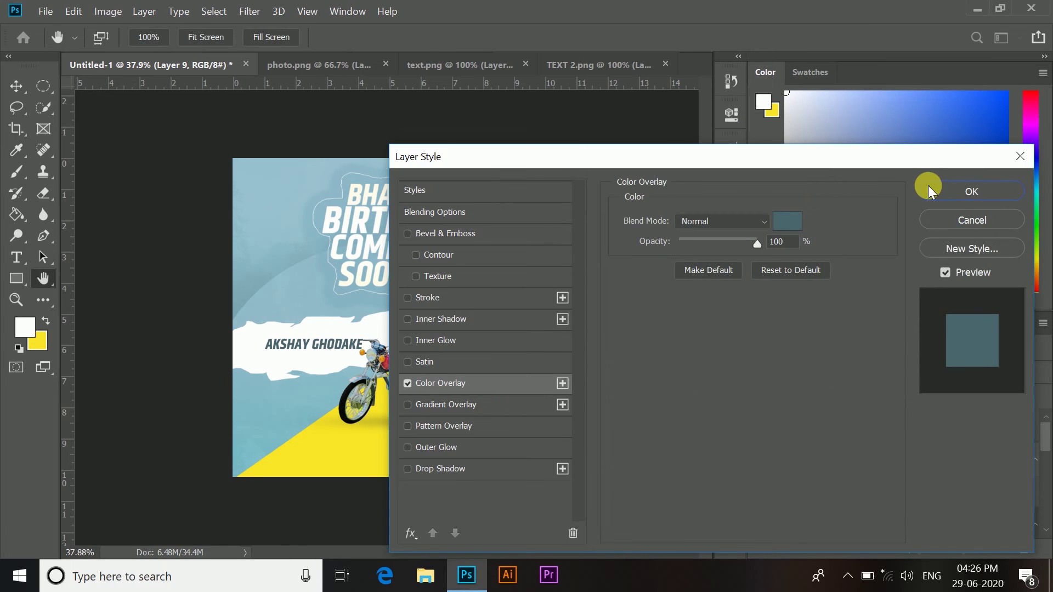
key("Return")
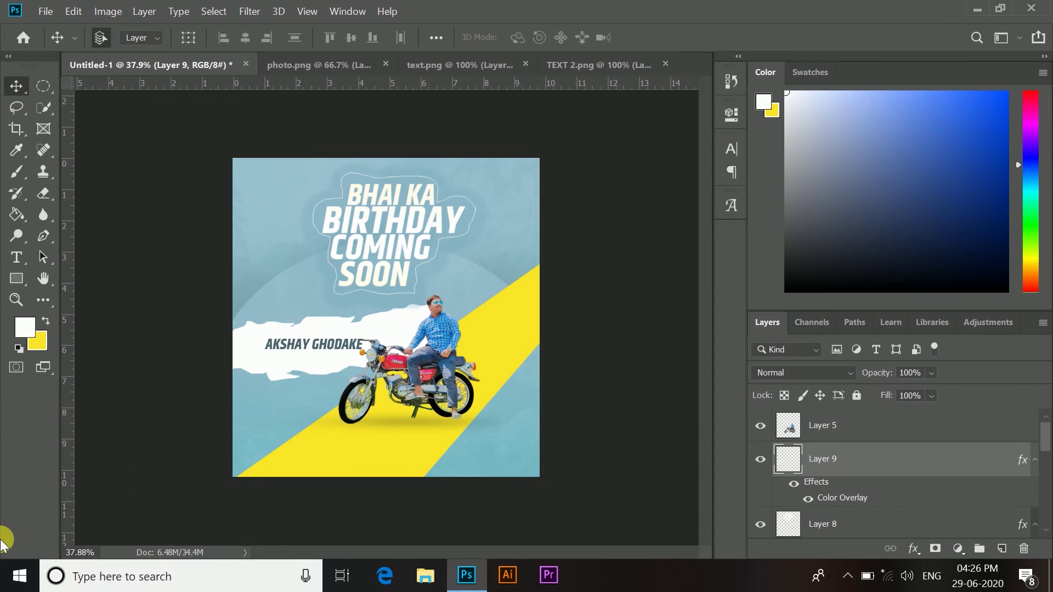
Scale the name lettering to about 127% and position it on the white band beside the motorcycle
key("ctrl+t")
left_click_drag(264, 352, 254, 386)
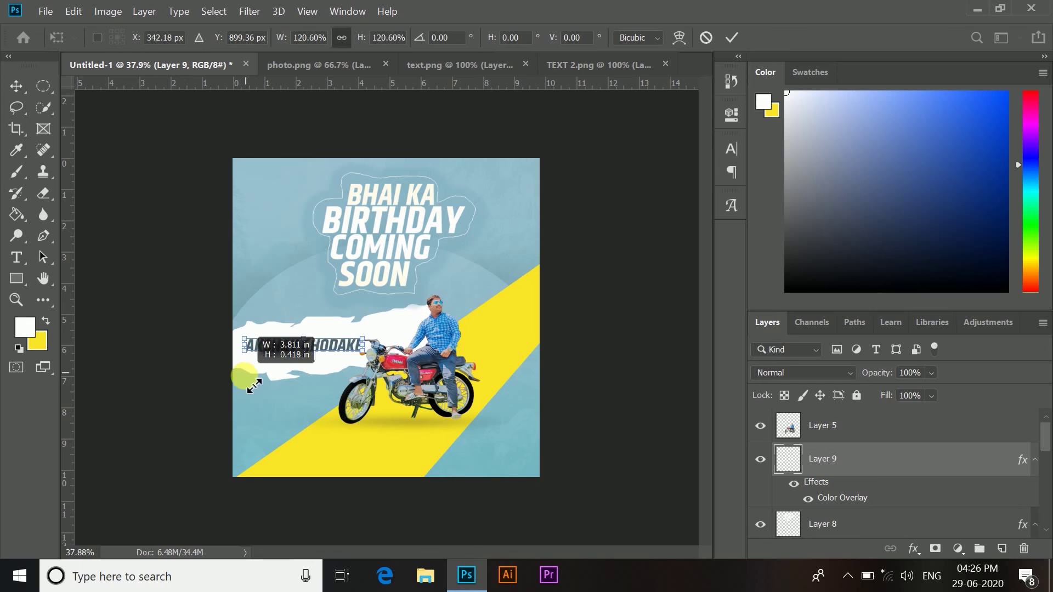
mouse_move(291, 344)
left_mouse_down()
mouse_move(249, 344)
mouse_move(286, 345)
left_mouse_up()
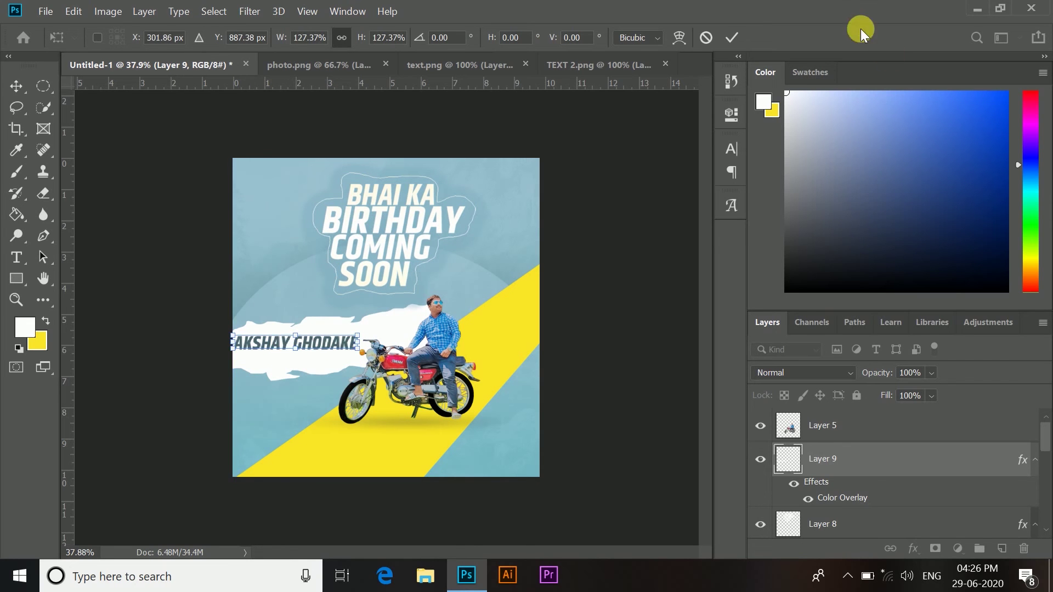
left_click(737, 37)
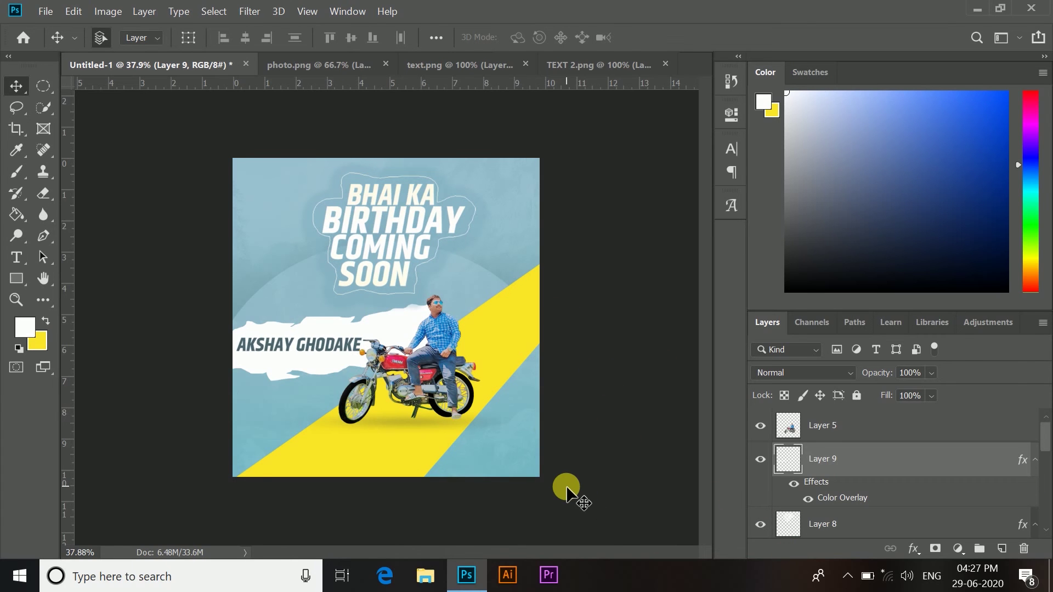
Draw an underline rectangle about 473 by 10 px beneath the name and fill it with grey-blue 719ba3
left_click(16, 281)
left_click_drag(248, 353, 361, 363)
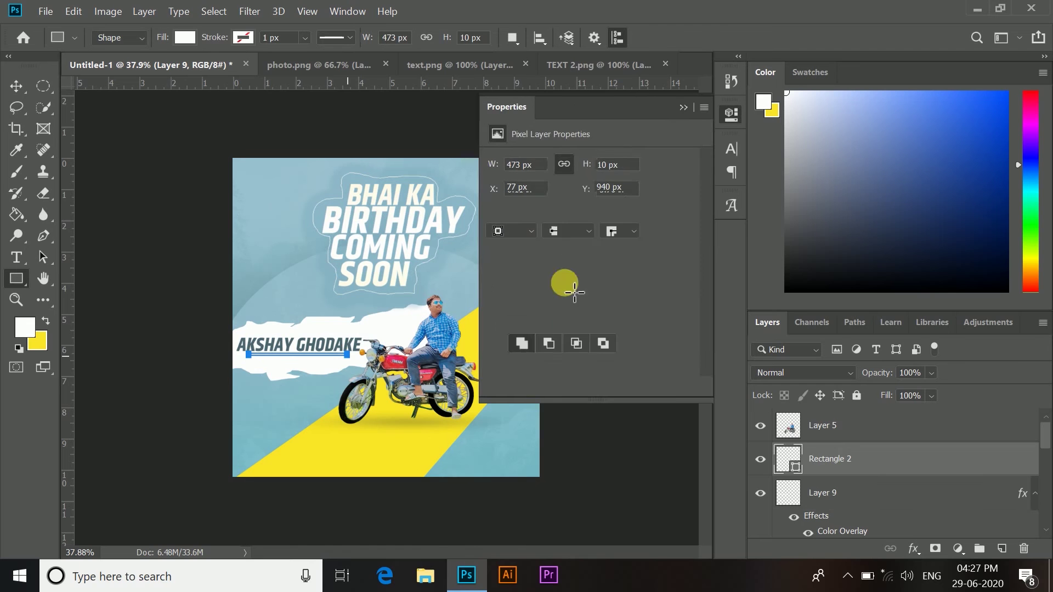
left_click(497, 211)
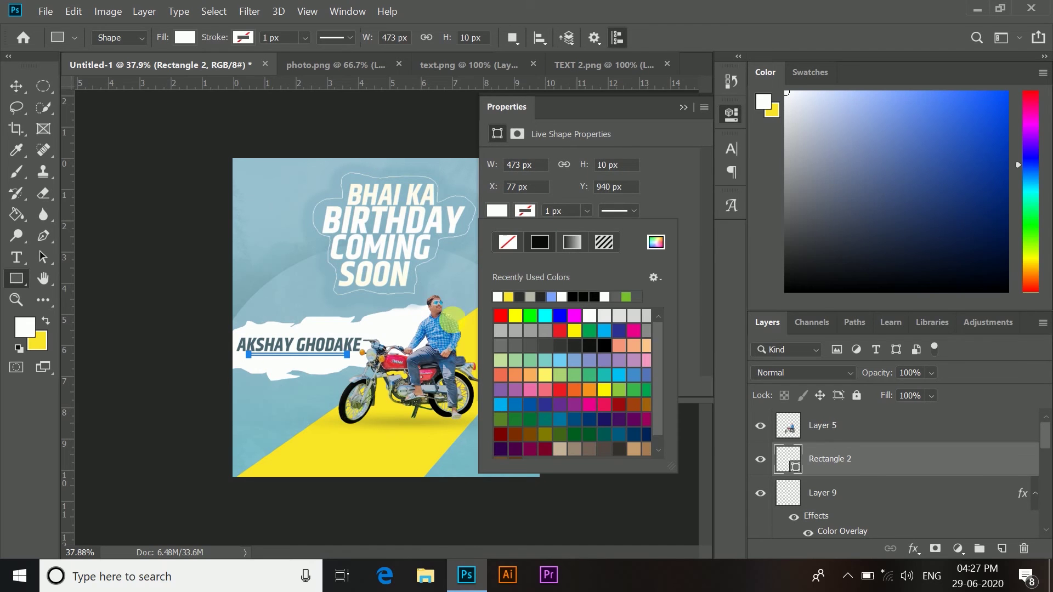
left_click(658, 246)
left_click(297, 413)
left_click_drag(670, 222, 670, 244)
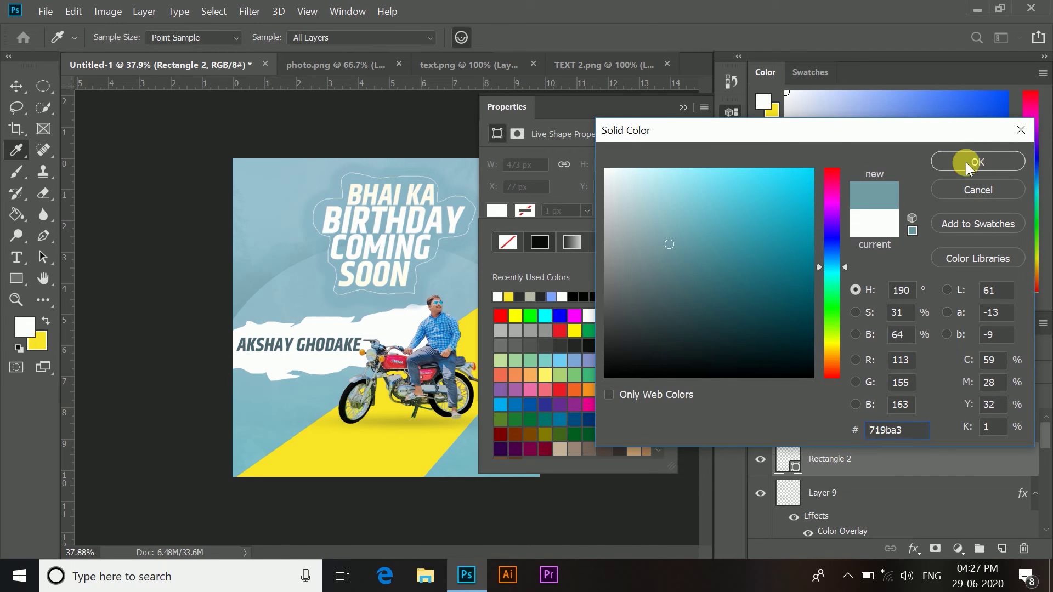
left_click(968, 165)
key("v")
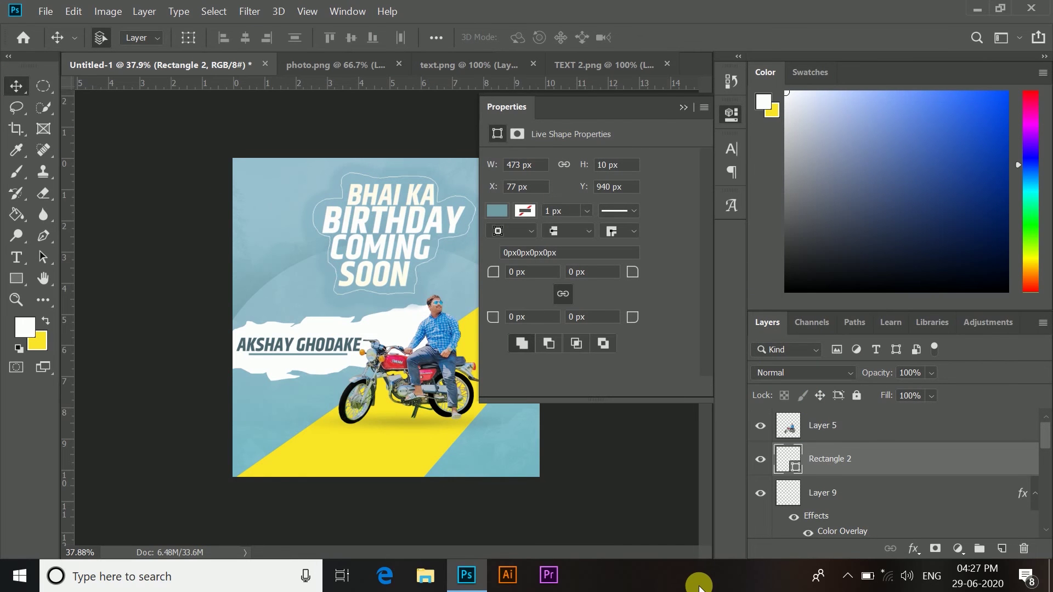
Draw a second, shorter rectangle about 225 by 7 px centred beneath the name's underline
left_click(15, 278)
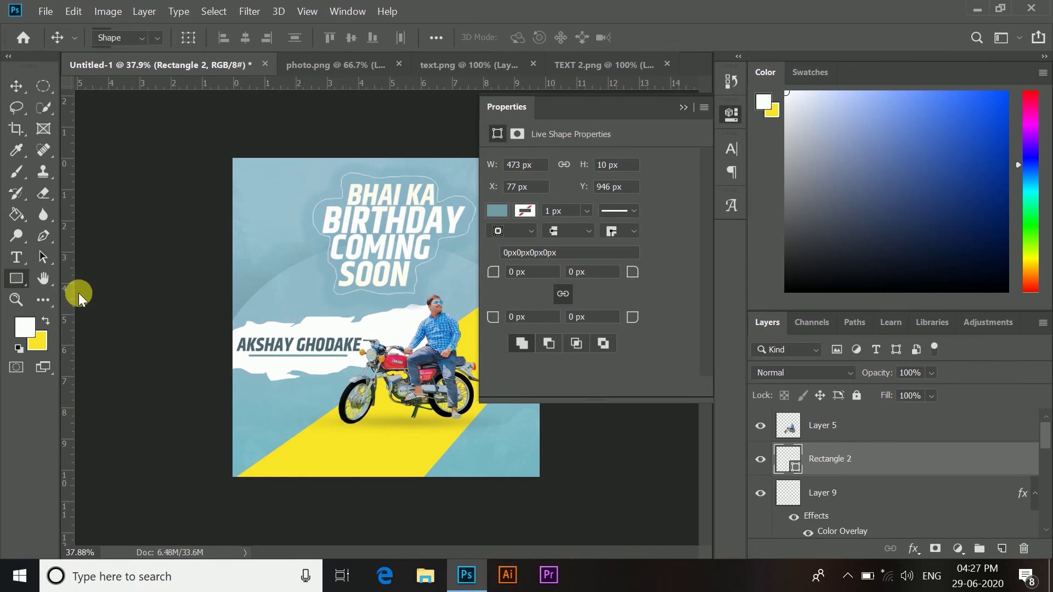
left_click(684, 107)
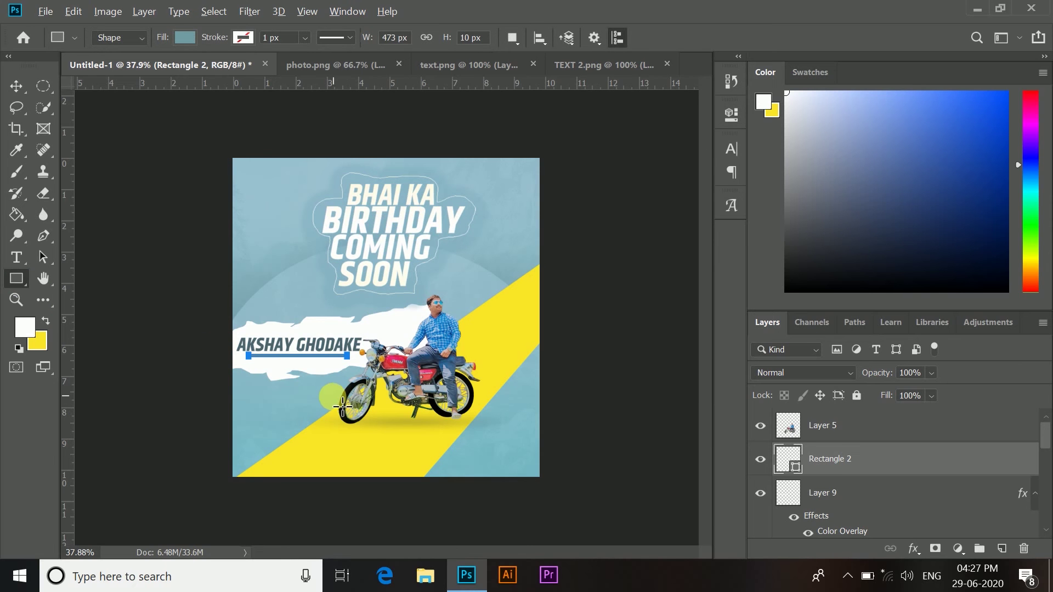
scroll(307, 378, "up", 5)
left_click_drag(217, 377, 337, 381)
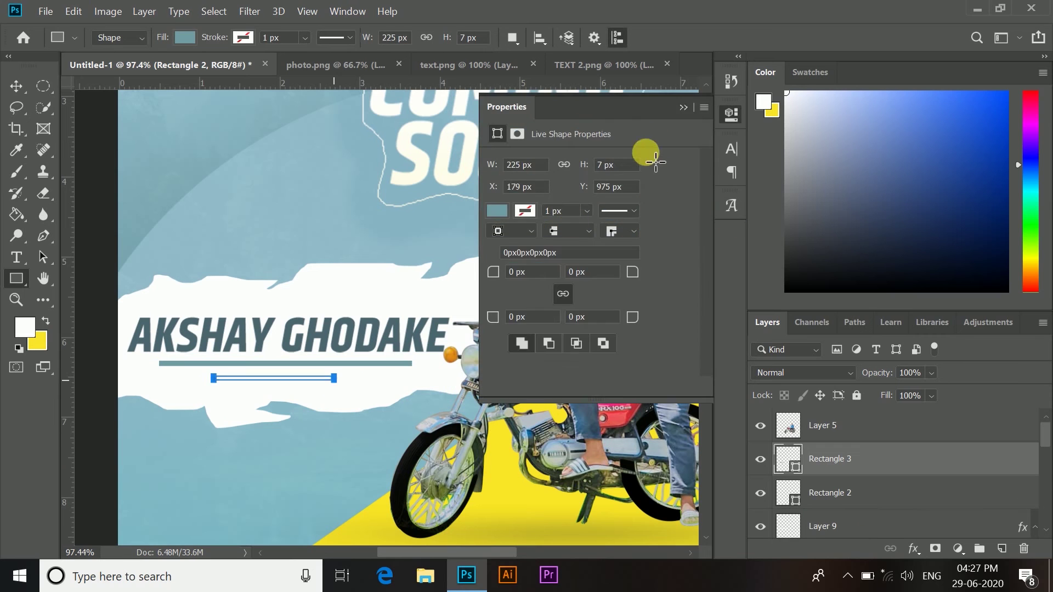
left_click(683, 107)
left_click(16, 86)
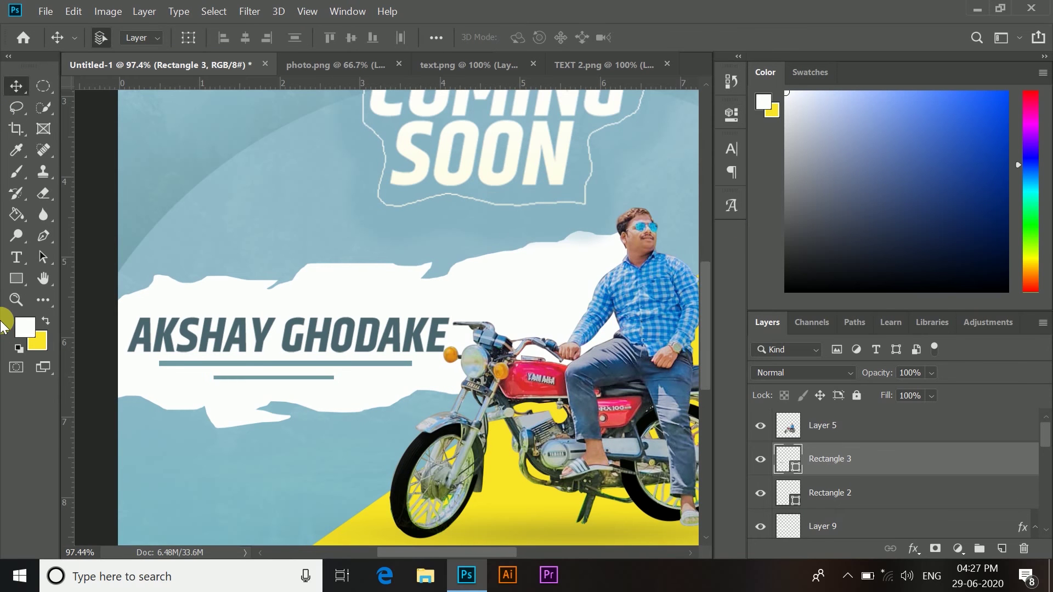
Draw a small flat ellipse about 66 by 25 px centred beneath the two underline bars
left_click_drag(22, 277, 110, 304)
left_click_drag(269, 391, 295, 395)
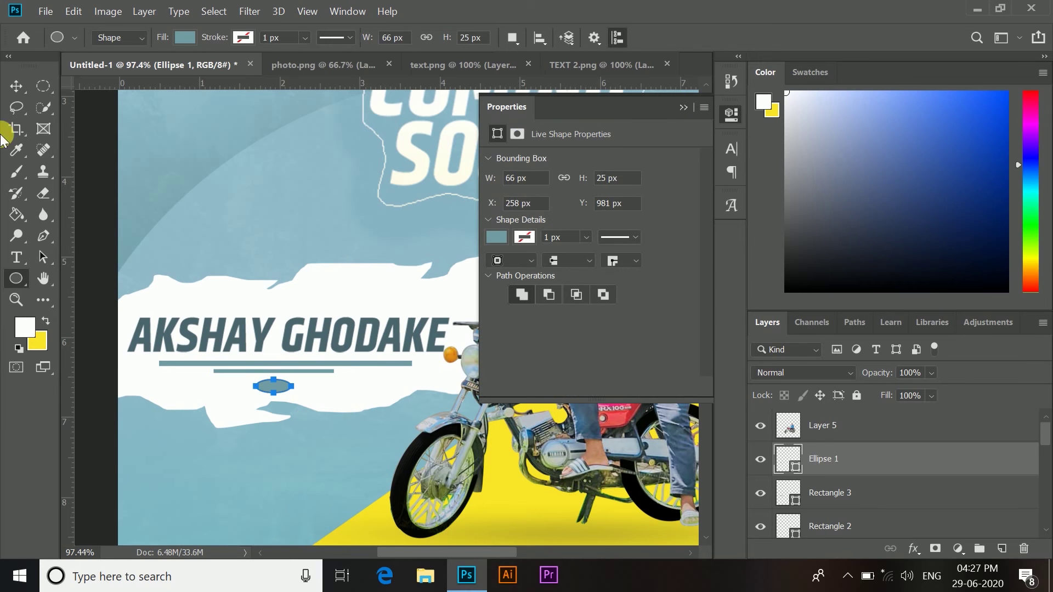
key("v")
key("ctrl+minus")
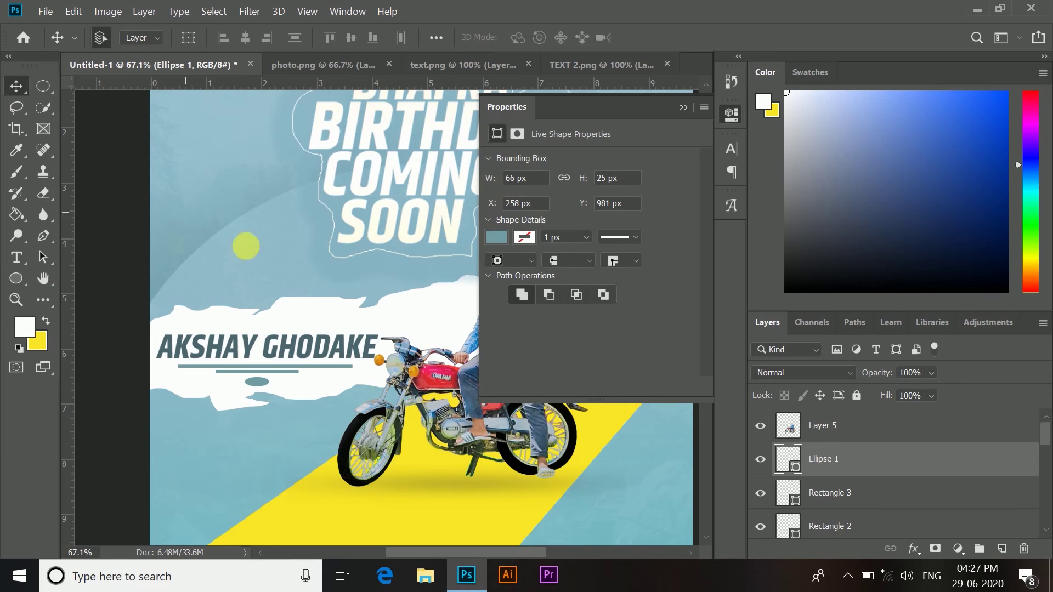
scroll(251, 271, "down", 3)
left_click(683, 108)
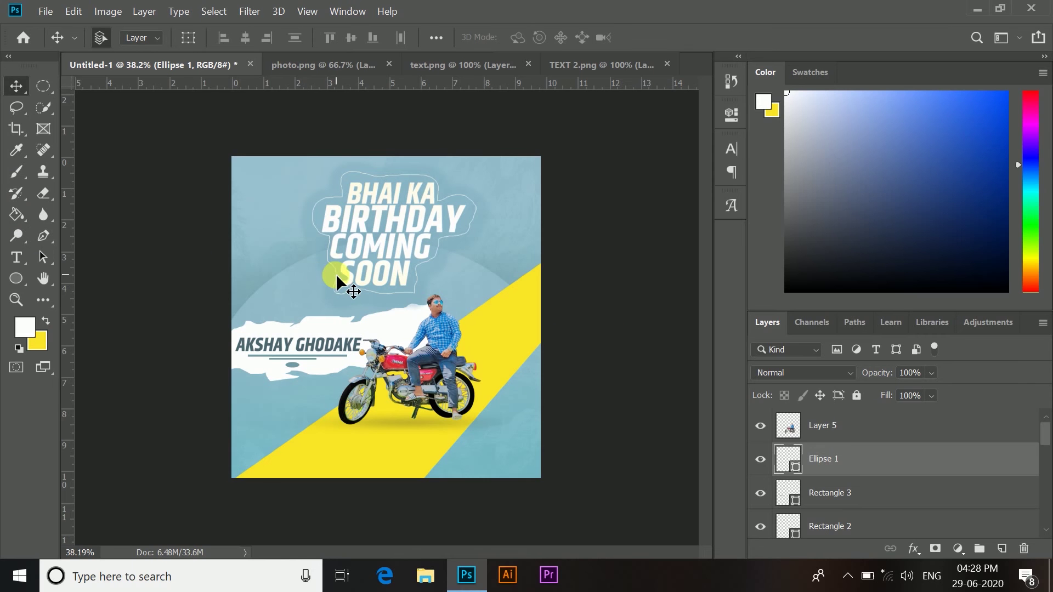
Start opening image files and browse to the material data folder inside my folder
left_click(59, 17)
left_click(50, 39)
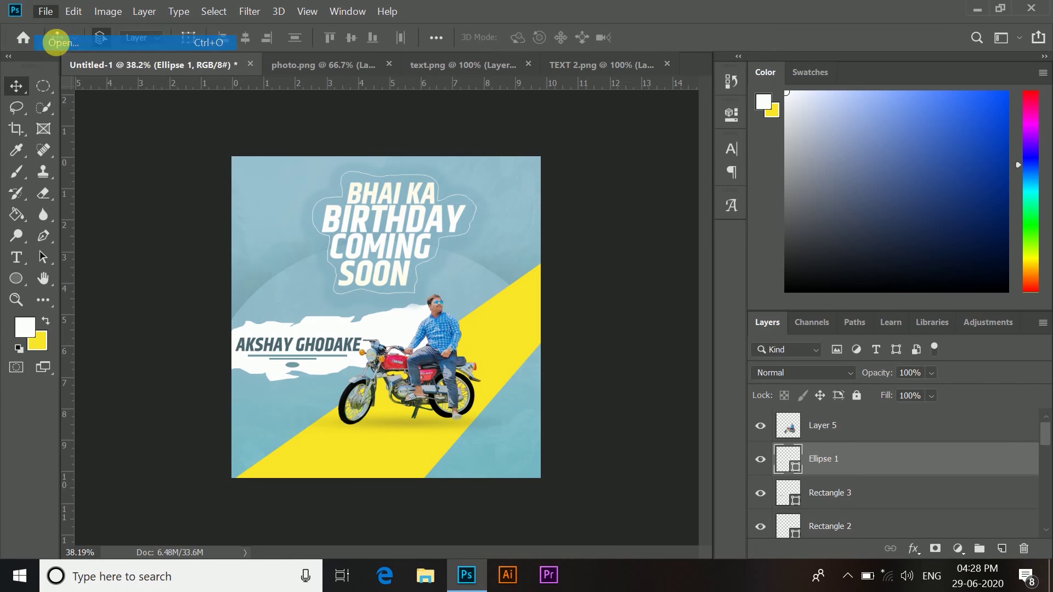
left_click(169, 37)
scroll(338, 199, "down", 2)
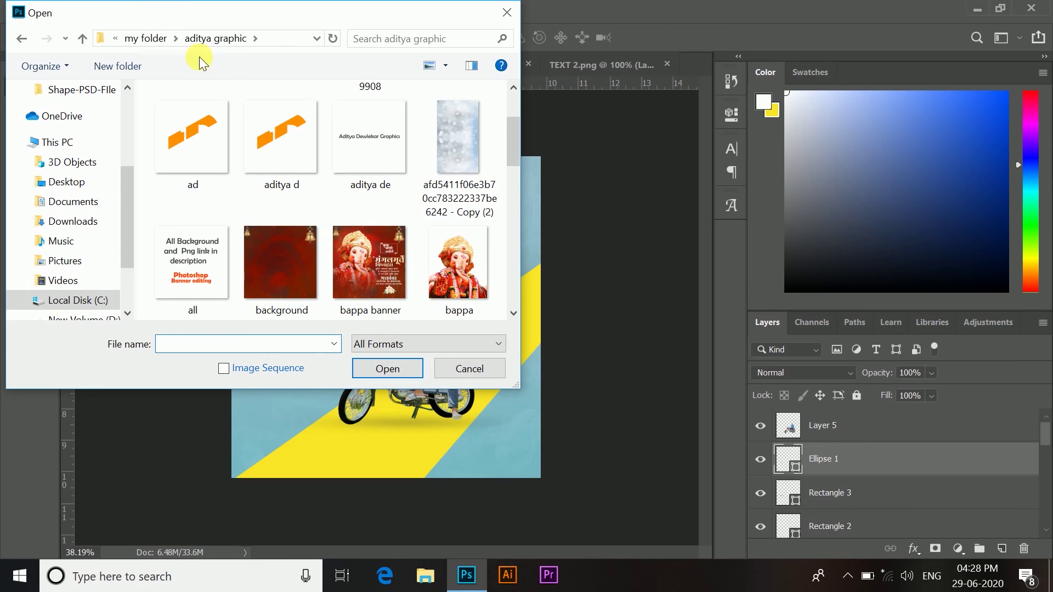
left_click(147, 36)
scroll(399, 269, "down", 5)
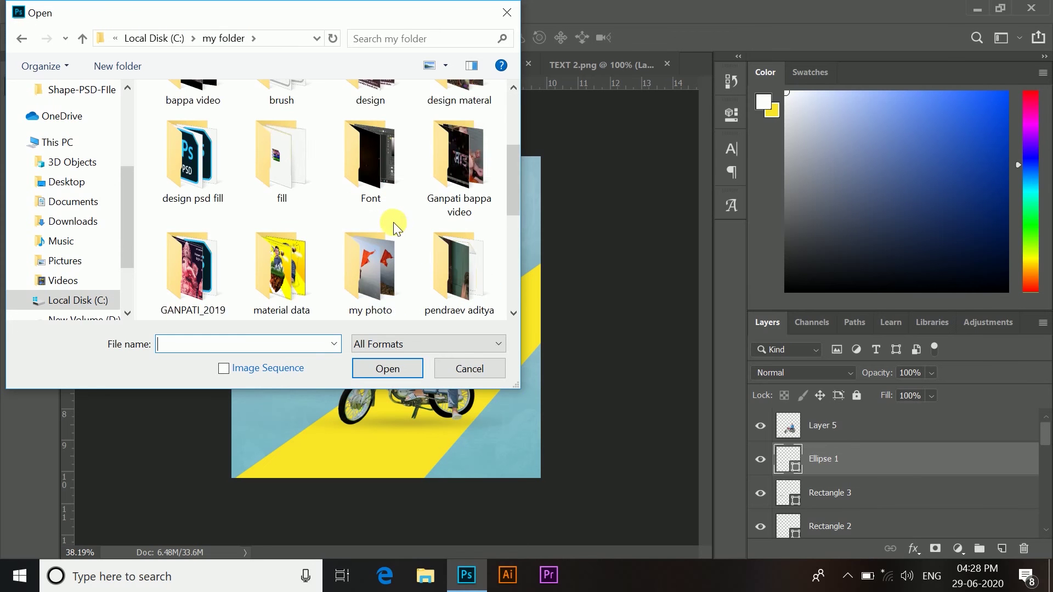
left_click(265, 166)
scroll(266, 166, "up", 1)
double_click(278, 137)
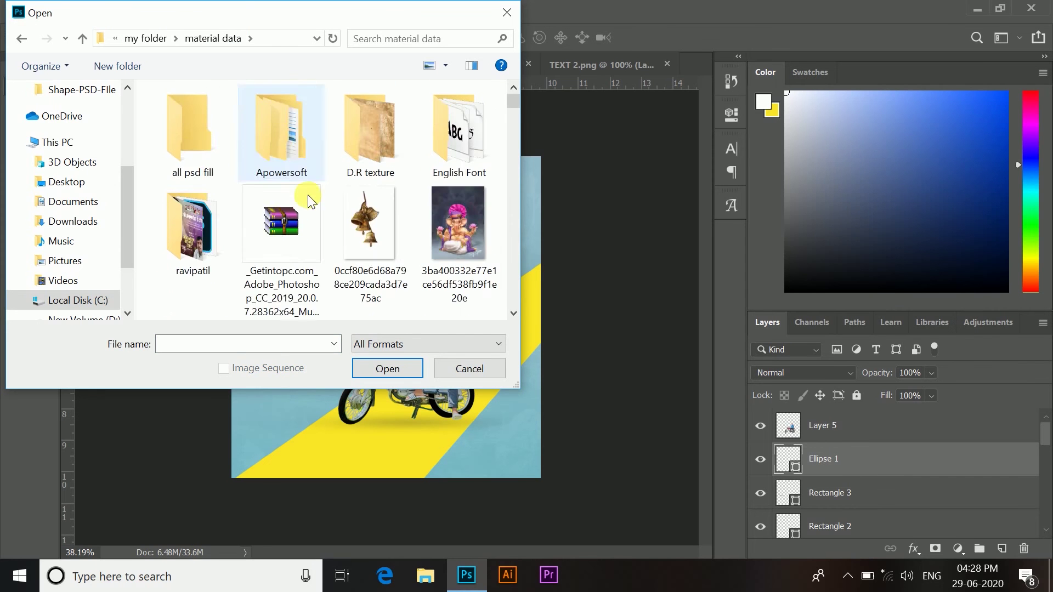
Select the flying birds image and the bokeh 1 image together in the material data folder for opening
scroll(308, 196, "down", 5)
scroll(282, 215, "down", 1)
scroll(285, 196, "up", 2)
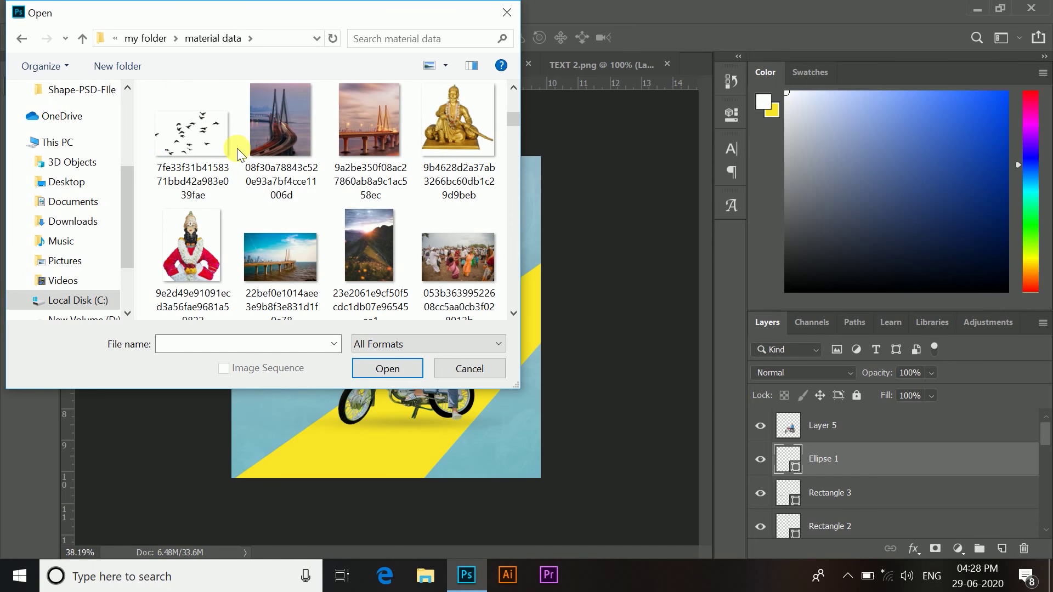
left_click(201, 149)
scroll(390, 203, "down", 5)
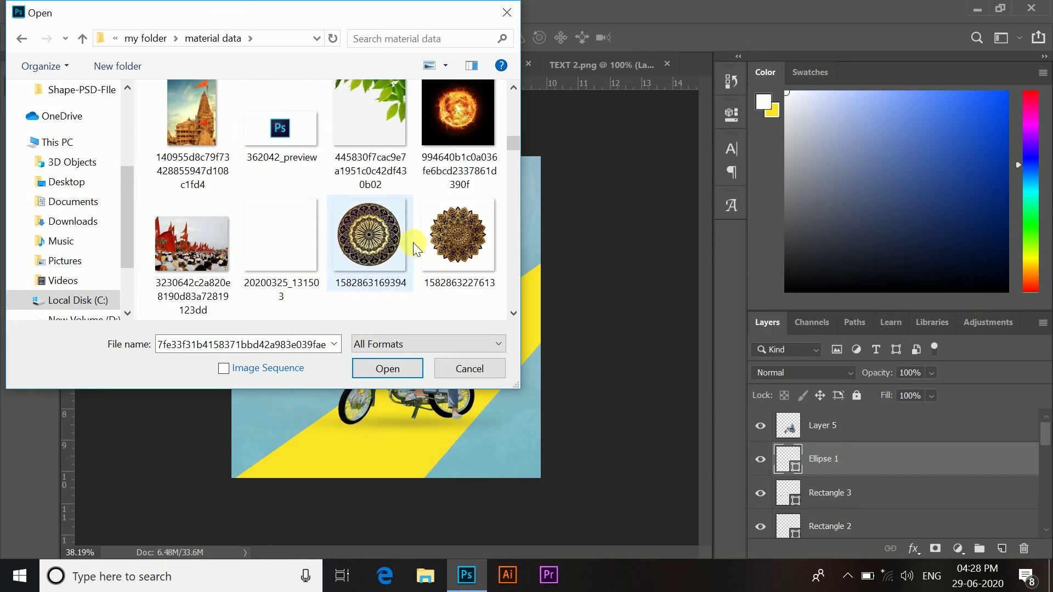
scroll(307, 173, "down", 3)
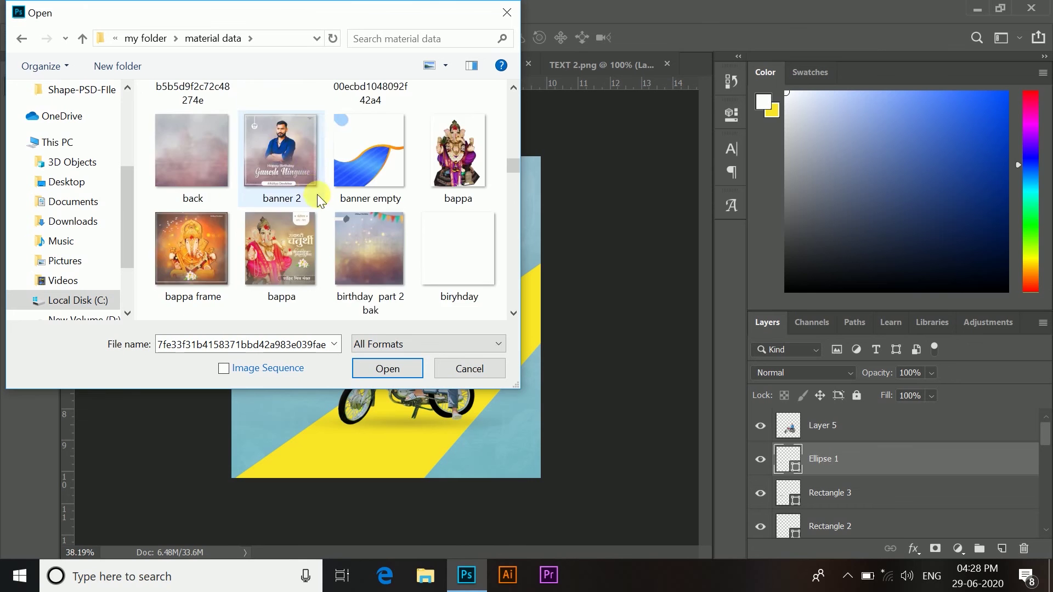
left_click(459, 245, "ctrl")
scroll(458, 245, "down", 4)
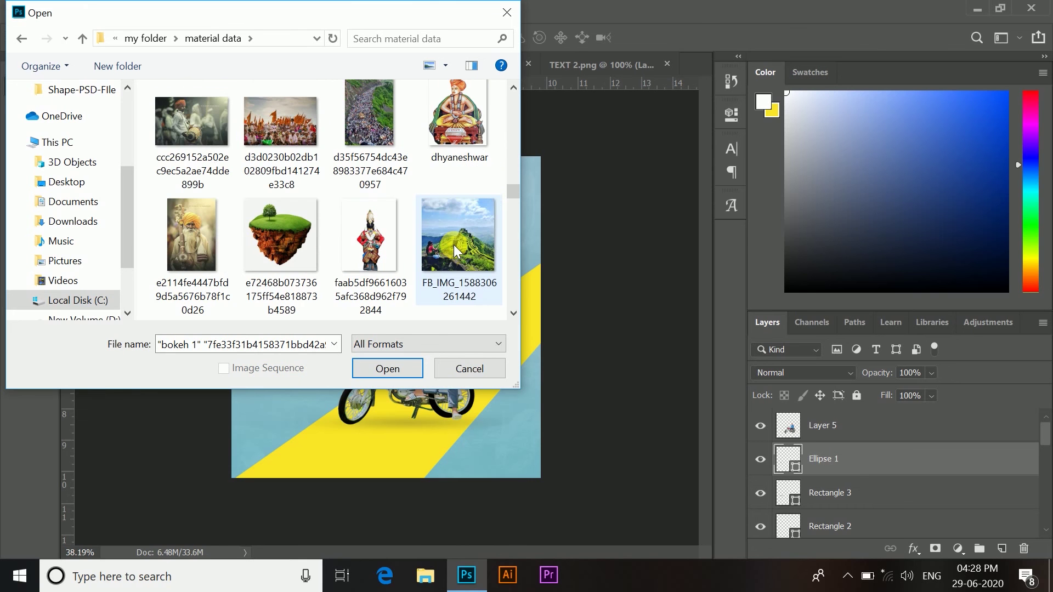
Add images (4) and IMG-20200405-WA0005 to the selection and open all the selected files
scroll(384, 252, "down", 2)
left_click(369, 241, "ctrl")
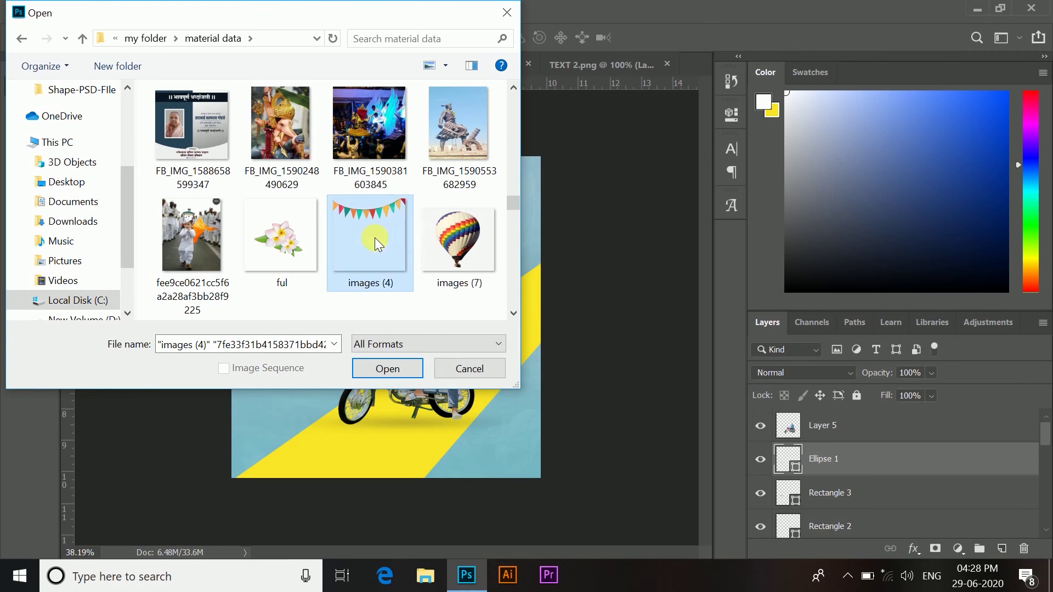
scroll(413, 228, "down", 3)
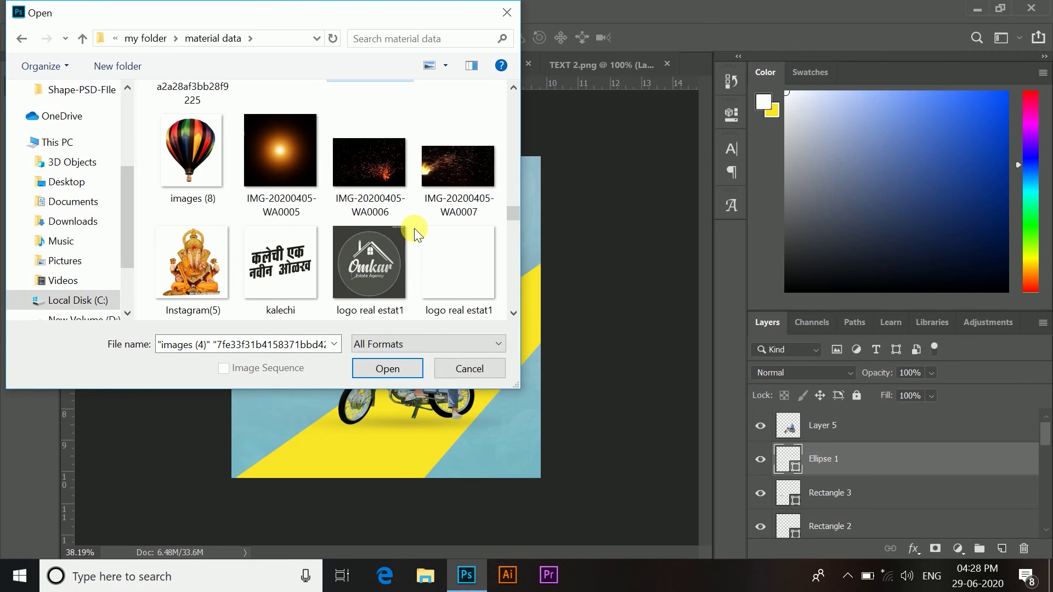
left_click(281, 177, "ctrl")
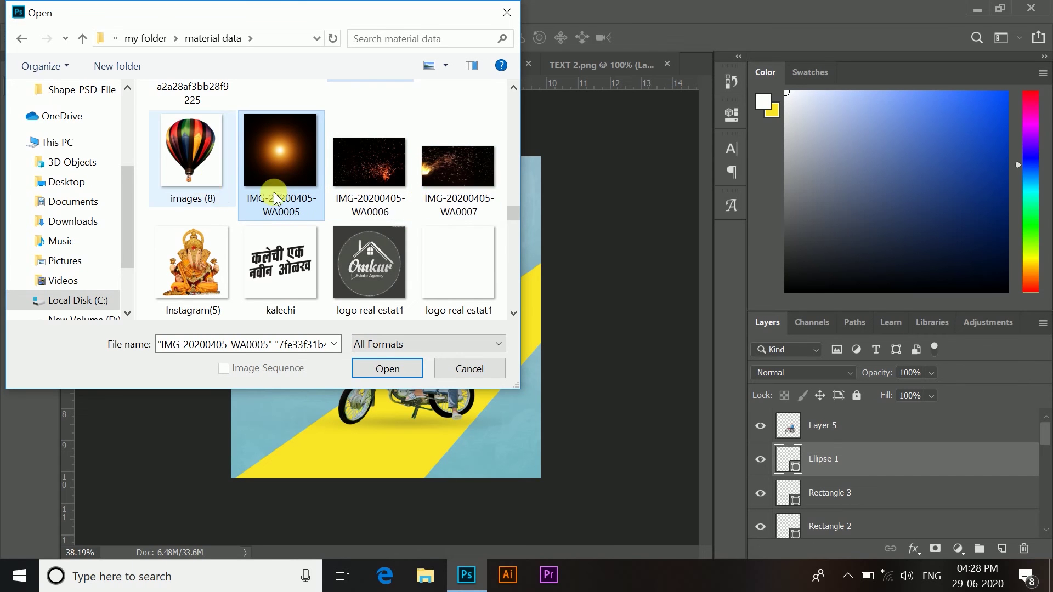
scroll(420, 221, "down", 1)
scroll(419, 219, "up", 1)
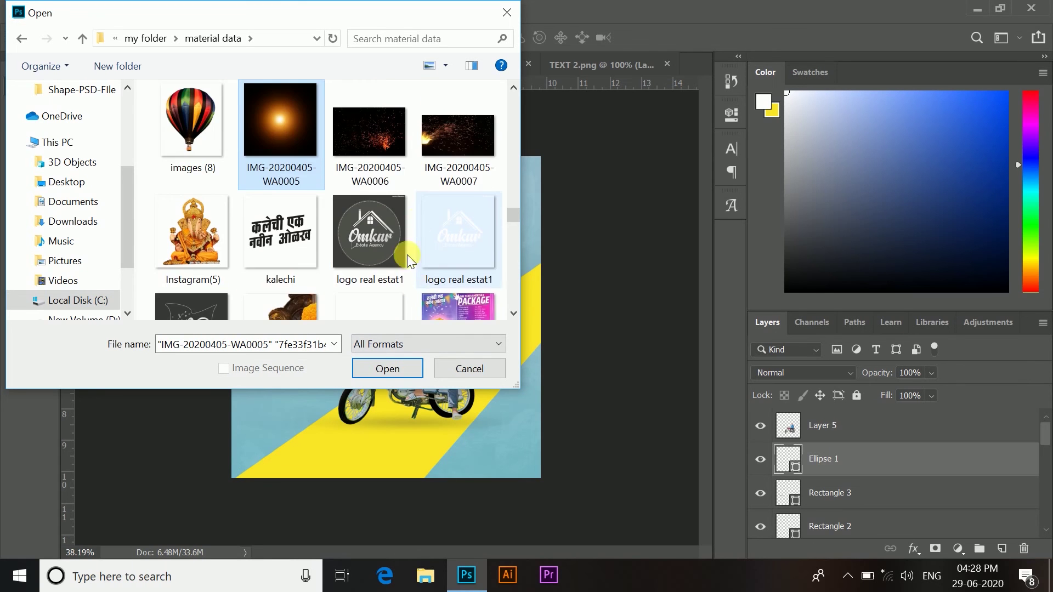
left_click(389, 368)
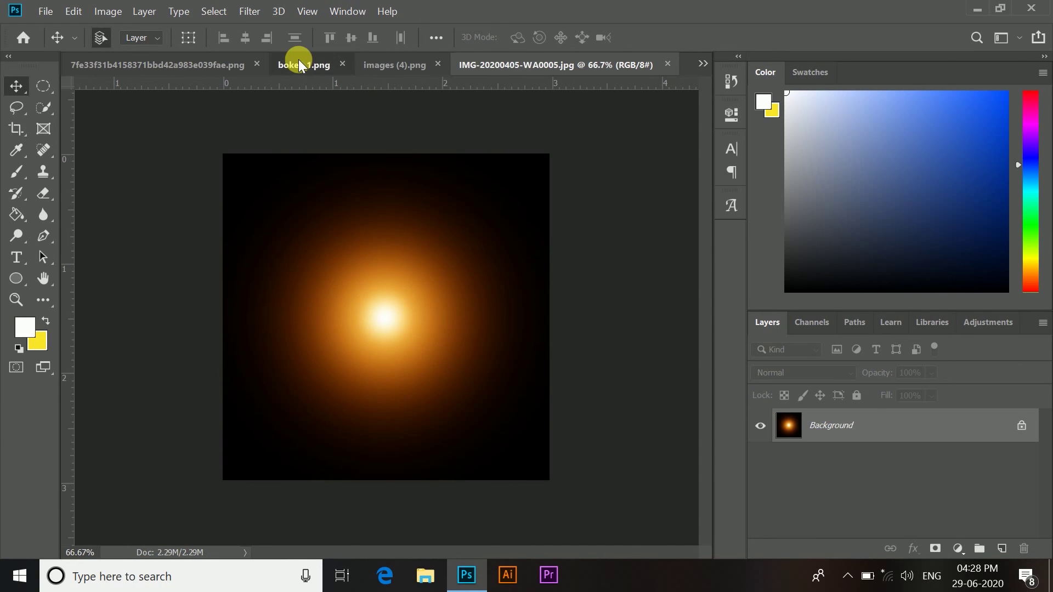
Close the TEXT 2.png document
left_click(298, 59)
left_click(278, 70)
left_click_drag(367, 294, 154, 71)
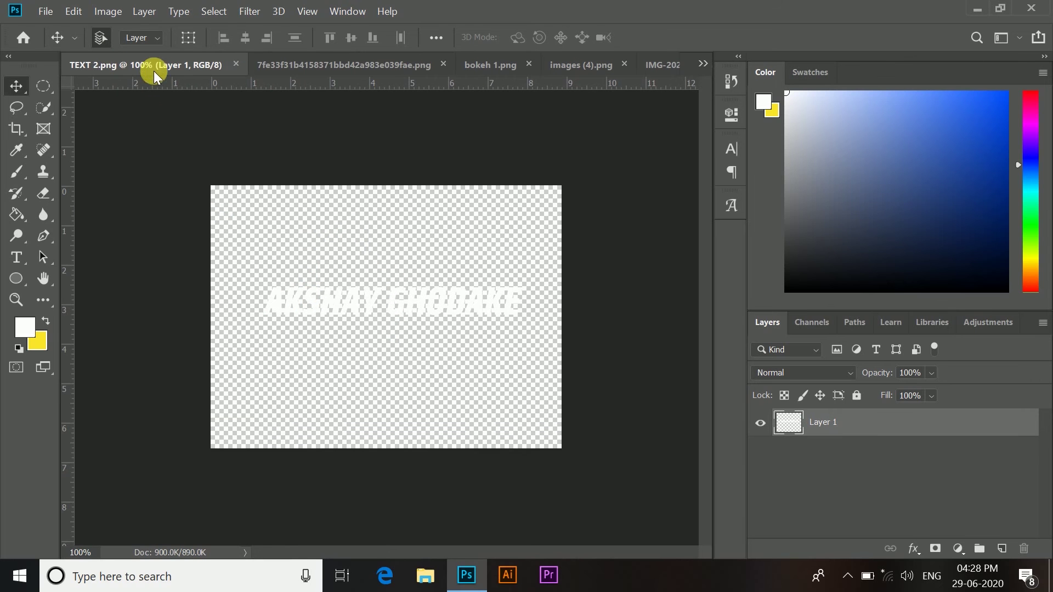
left_click(235, 64)
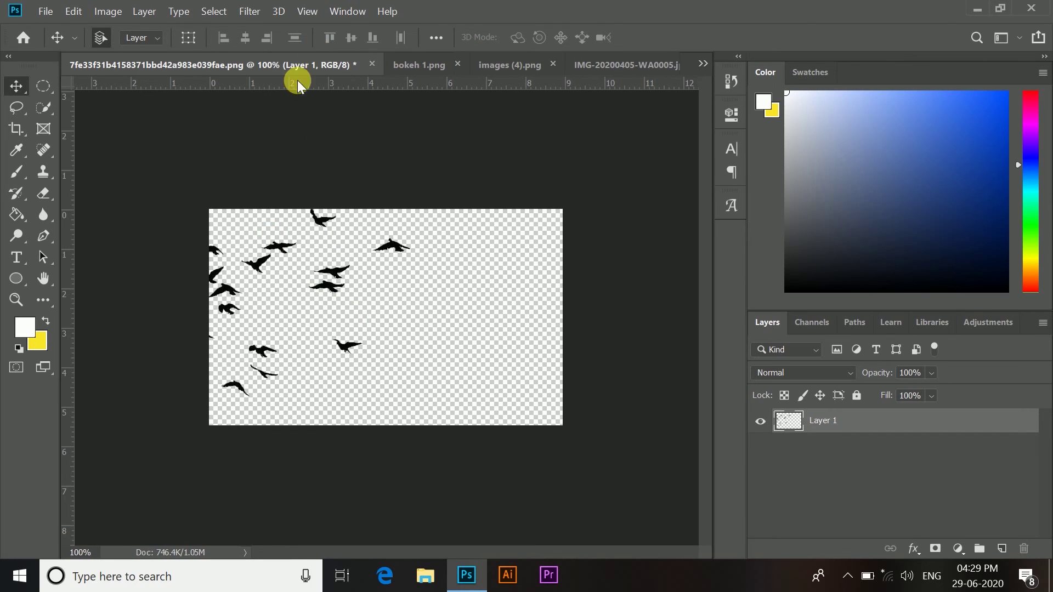
Close the images (4).png and bokeh 1.png documents and copy the bokeh layer into the banner
left_click(429, 61)
left_click(533, 64)
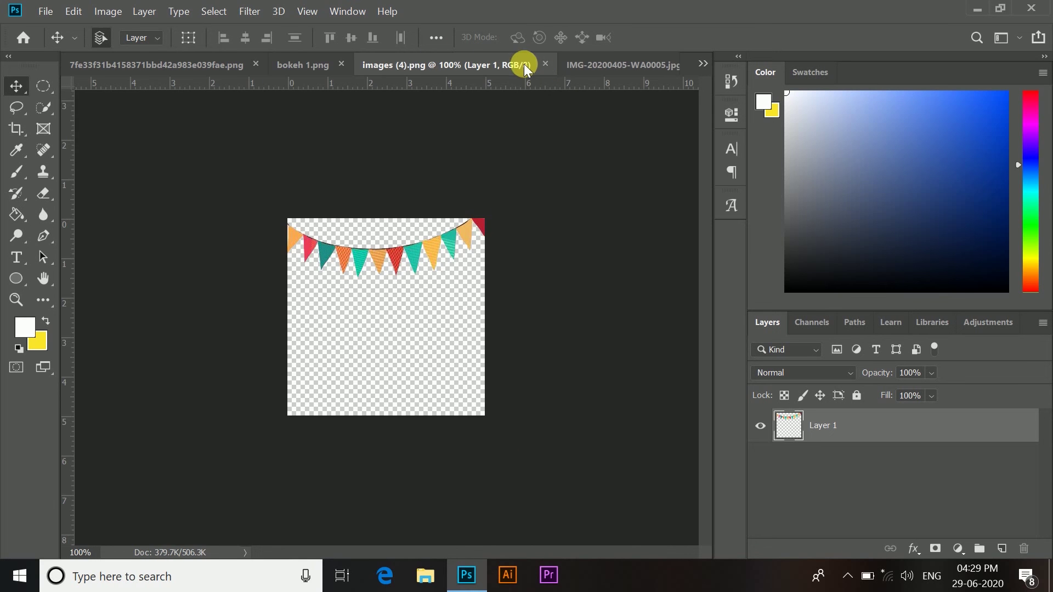
left_click(524, 64)
left_click_drag(420, 251, 320, 228)
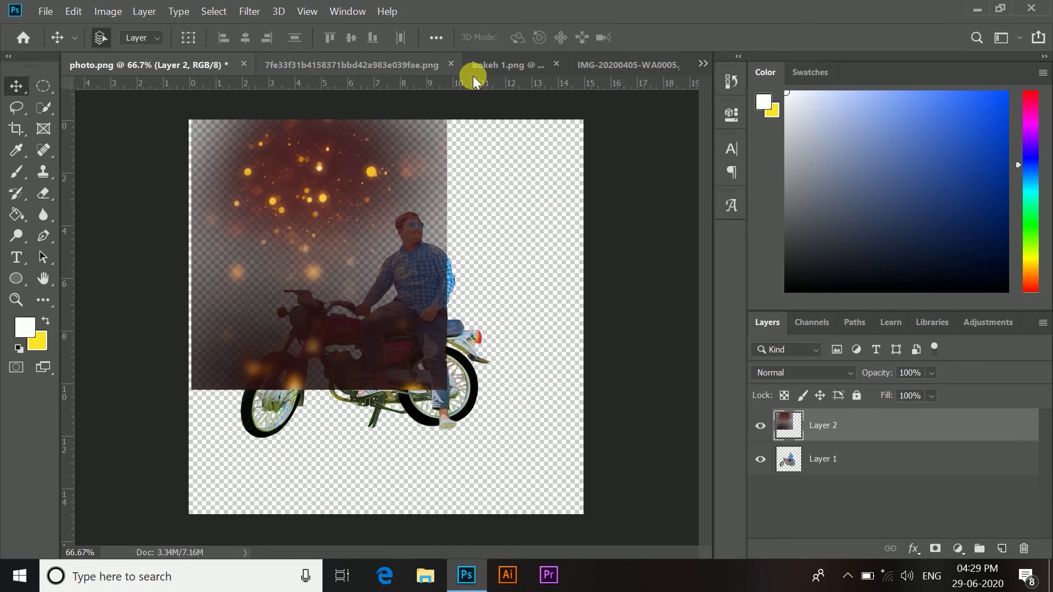
left_click(539, 64)
left_click(555, 64)
left_click_drag(397, 235, 420, 338)
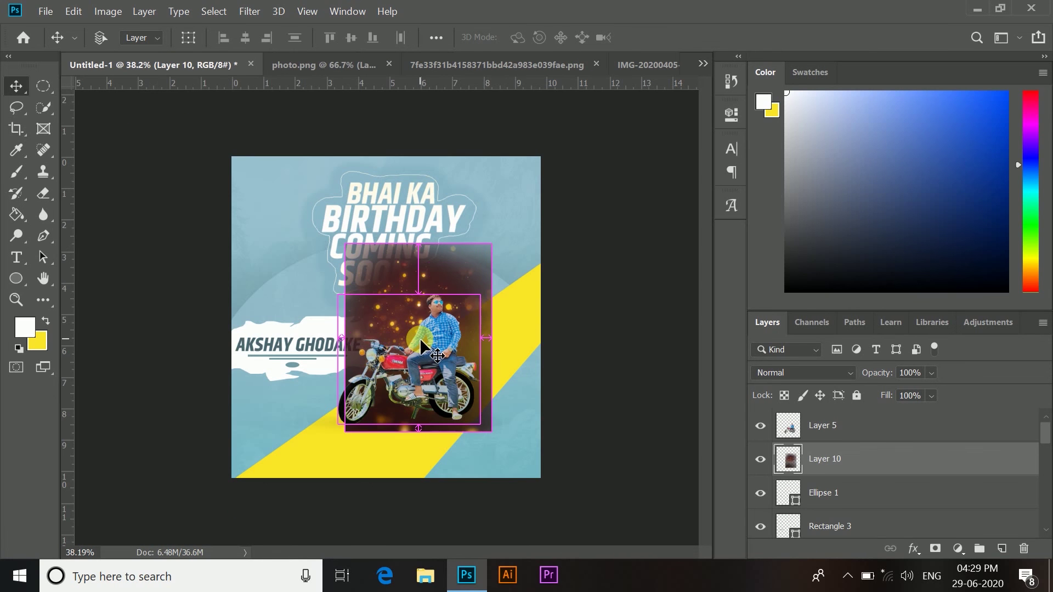
Enlarge the bokeh layer so that it covers the entire banner canvas
key("ctrl+t")
left_click_drag(346, 243, 225, 92)
left_click_drag(491, 431, 571, 501)
left_click(732, 38)
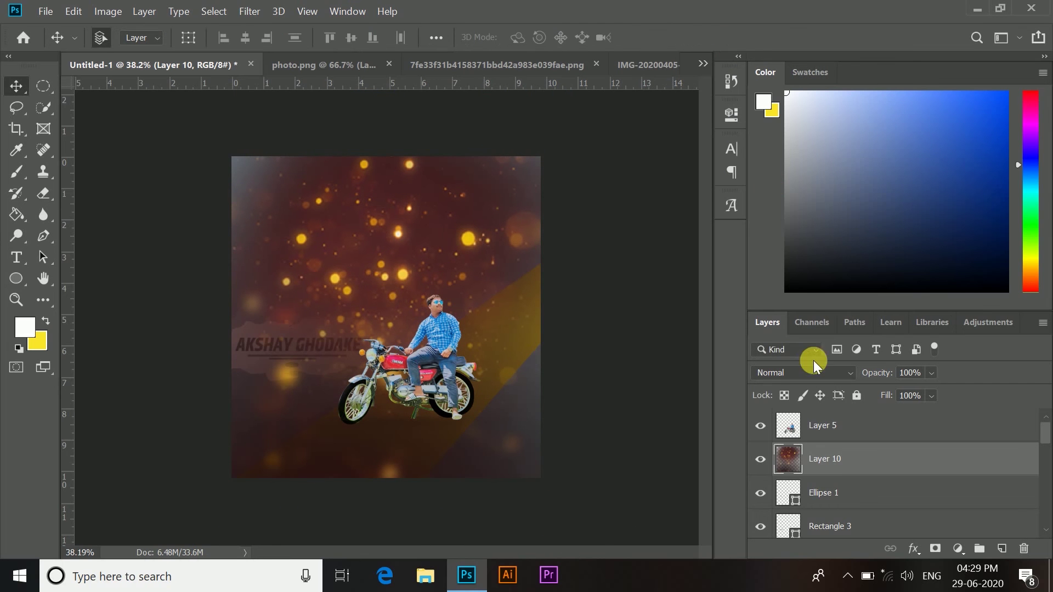
Set the bokeh layer's blend mode to Screen and fill to 41%, and place it directly beneath Layer 4
left_click(787, 373)
left_click(787, 280)
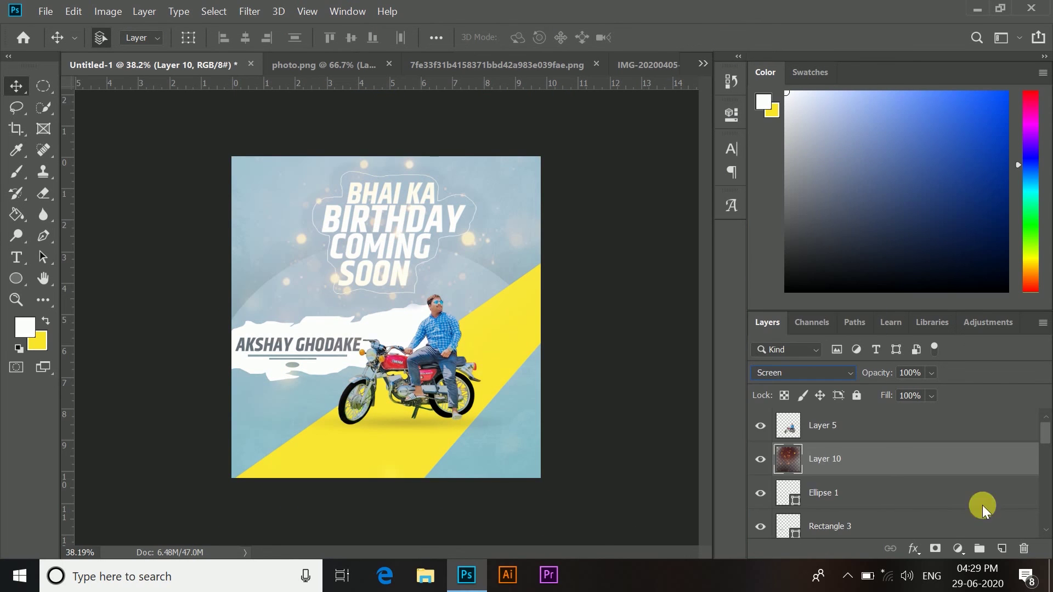
left_click_drag(897, 472, 852, 475)
left_click(916, 412)
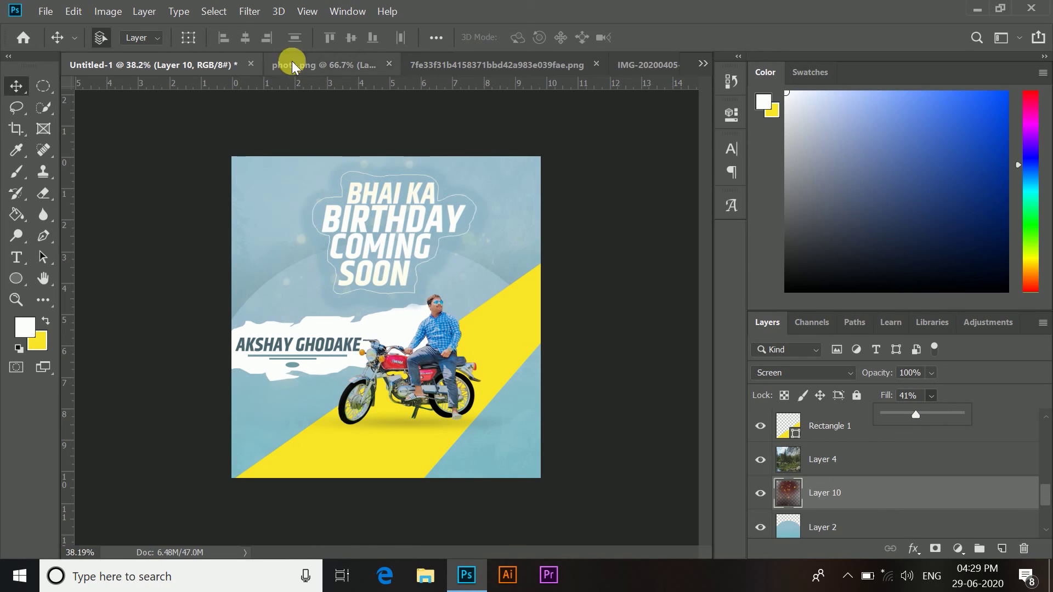
Close photo.png without saving and bring the flying birds image into the banner
left_click(390, 64)
left_click(548, 244)
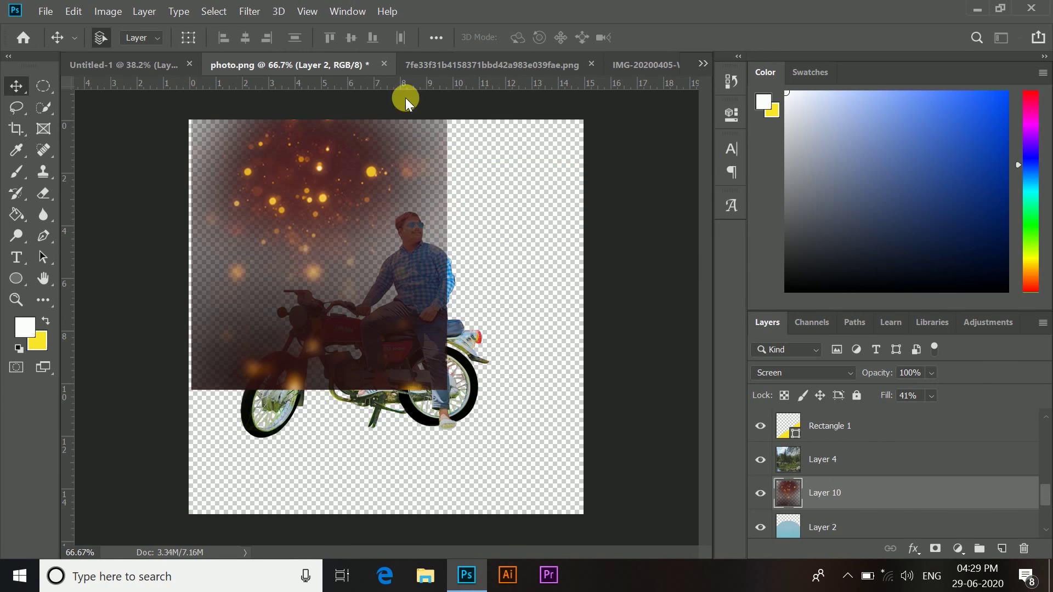
left_click(416, 68)
left_click_drag(338, 277, 510, 209)
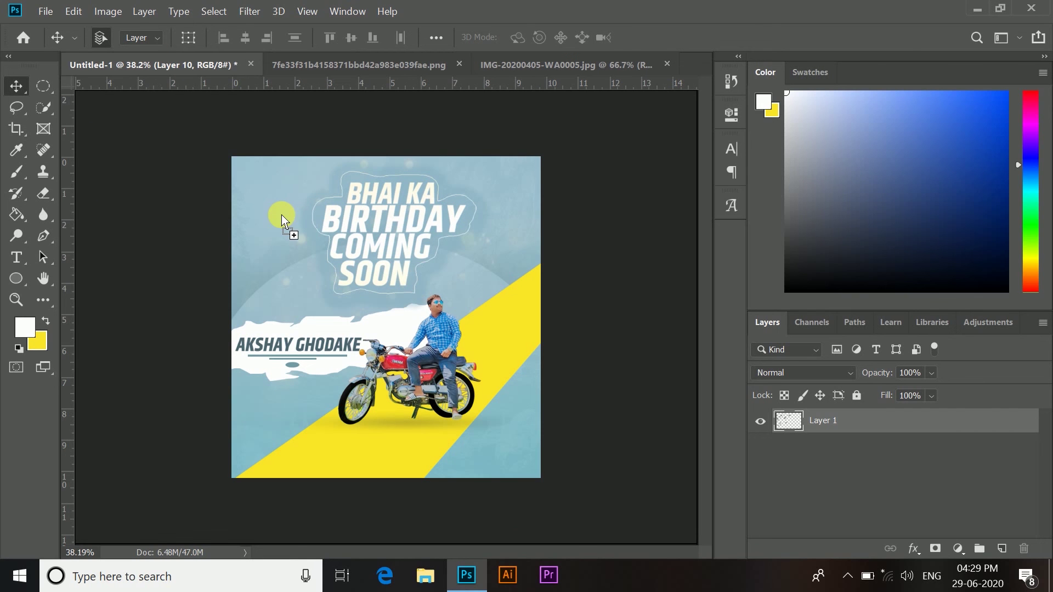
Shrink the birds and position them beside the upper left of the title
left_click_drag(265, 196, 264, 197)
key("ctrl+t")
left_click_drag(323, 151, 305, 204)
left_click(570, 501)
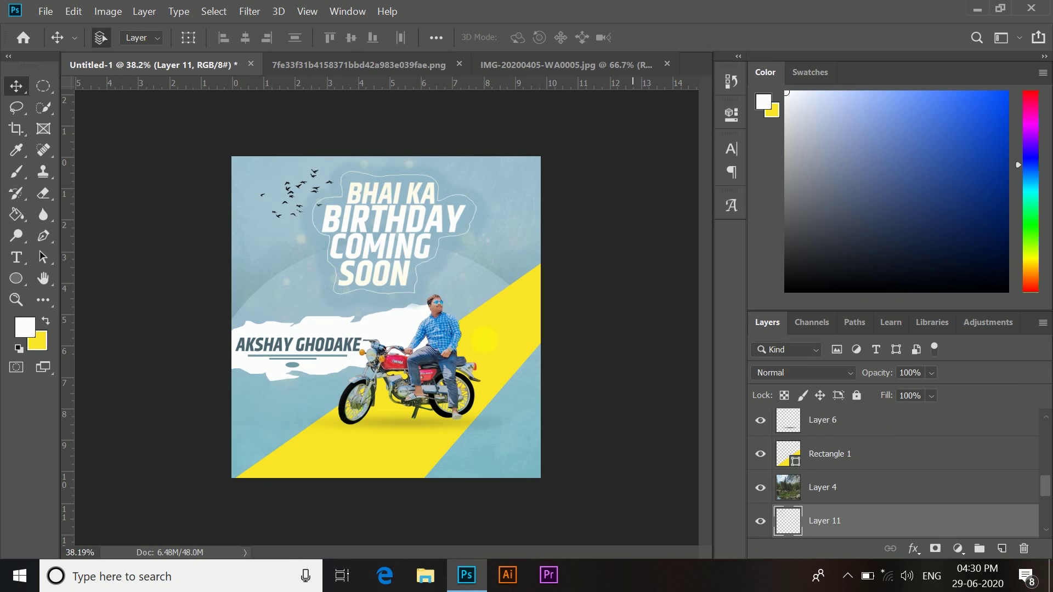
Open the hot-air balloon image images (8) from the material data folder
left_click(45, 11)
left_click(54, 39)
scroll(366, 184, "down", 15)
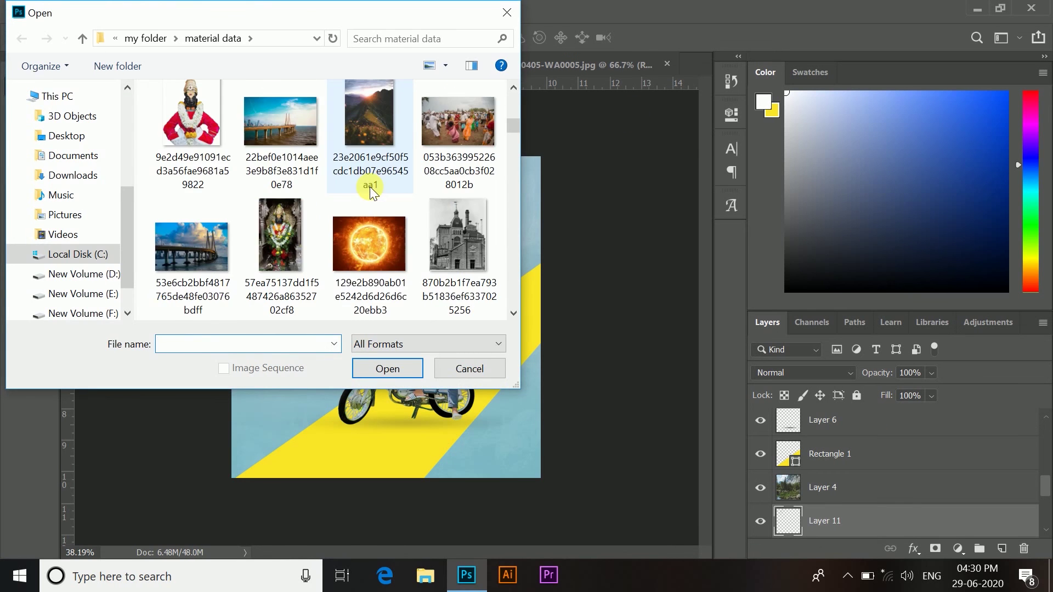
scroll(366, 201, "down", 10)
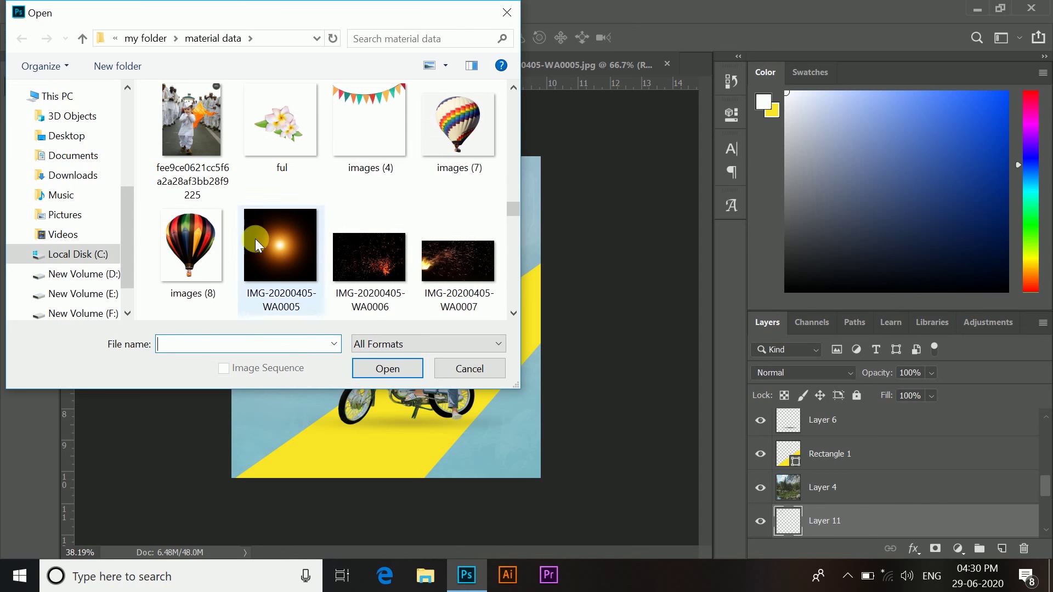
left_click(209, 269)
left_click(378, 371)
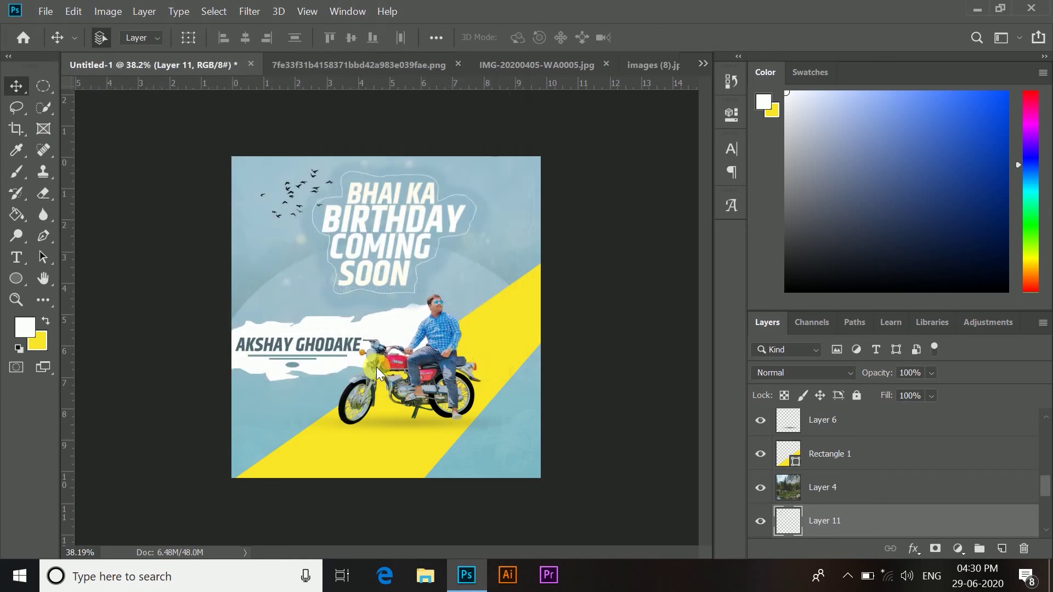
Remove the white background around the hot-air balloon with the Magic Eraser tool
right_click(43, 192)
left_click(141, 223)
left_click(301, 172)
left_click(15, 86)
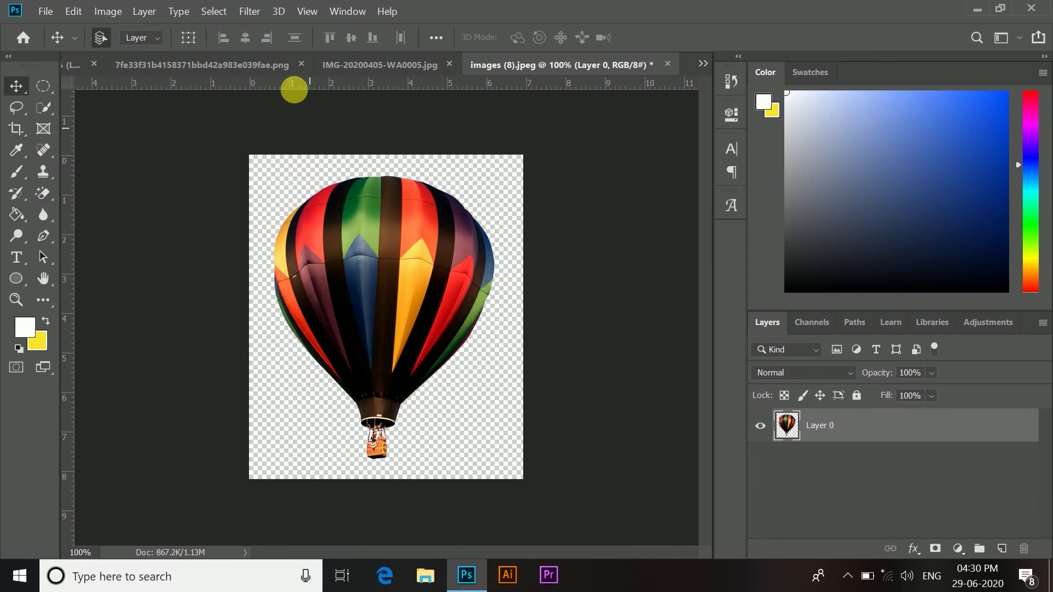
Close the flying birds source document without saving it
left_click(379, 69)
left_click(261, 69)
left_click(470, 64)
left_click(513, 246)
Bring the balloon into the banner, scale it to 38.91% and place it to the right of the title
left_click(554, 66)
left_click_drag(393, 291, 495, 217)
key("ctrl+t")
left_click_drag(528, 173, 506, 215)
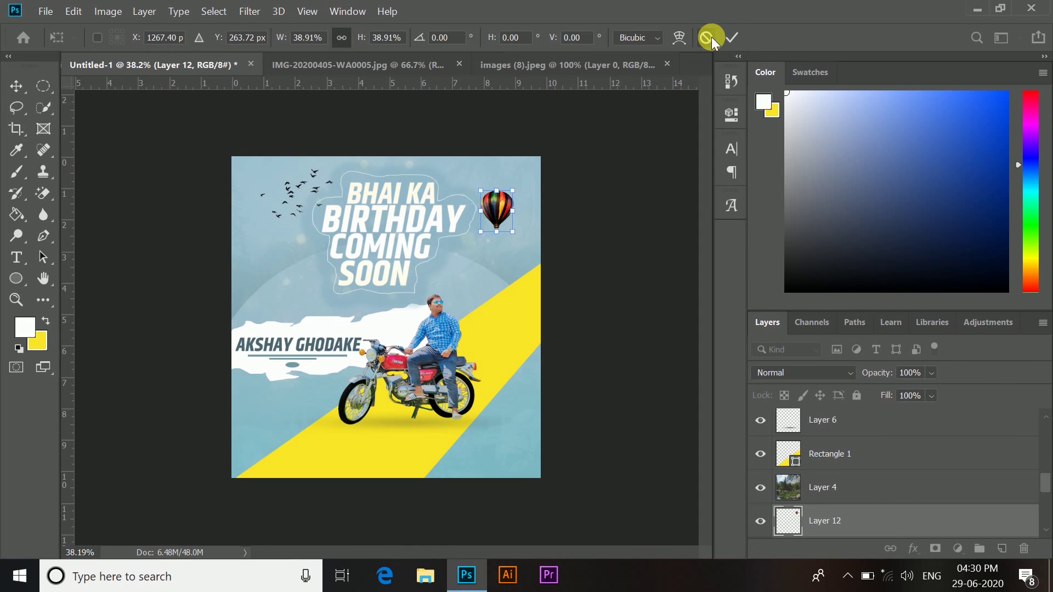
left_click(732, 37)
Duplicate the balloon layer, Layer 12
left_click_drag(310, 307, 312, 306)
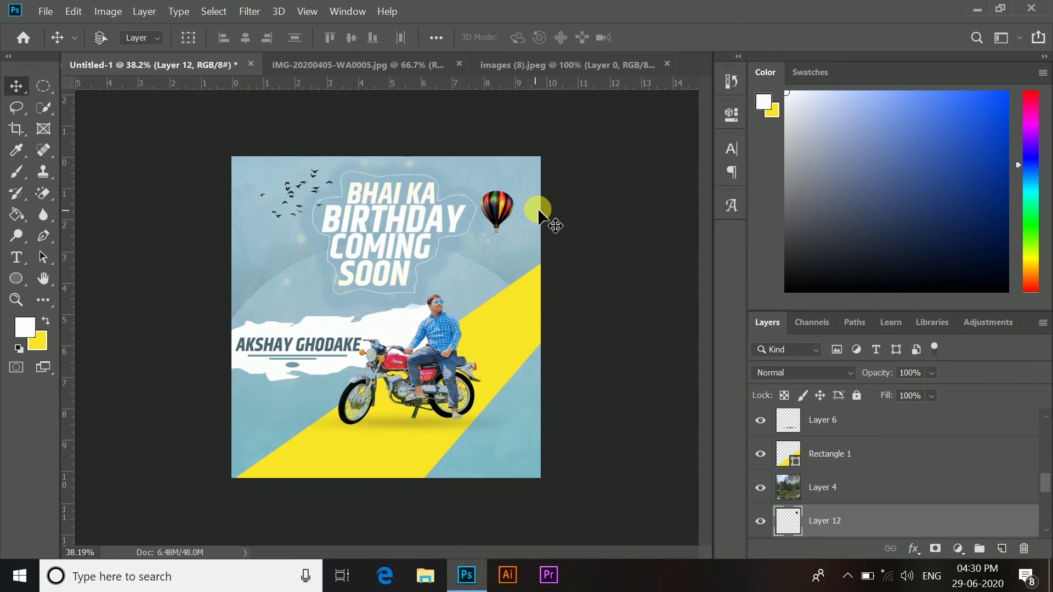
left_click_drag(504, 204, 495, 226)
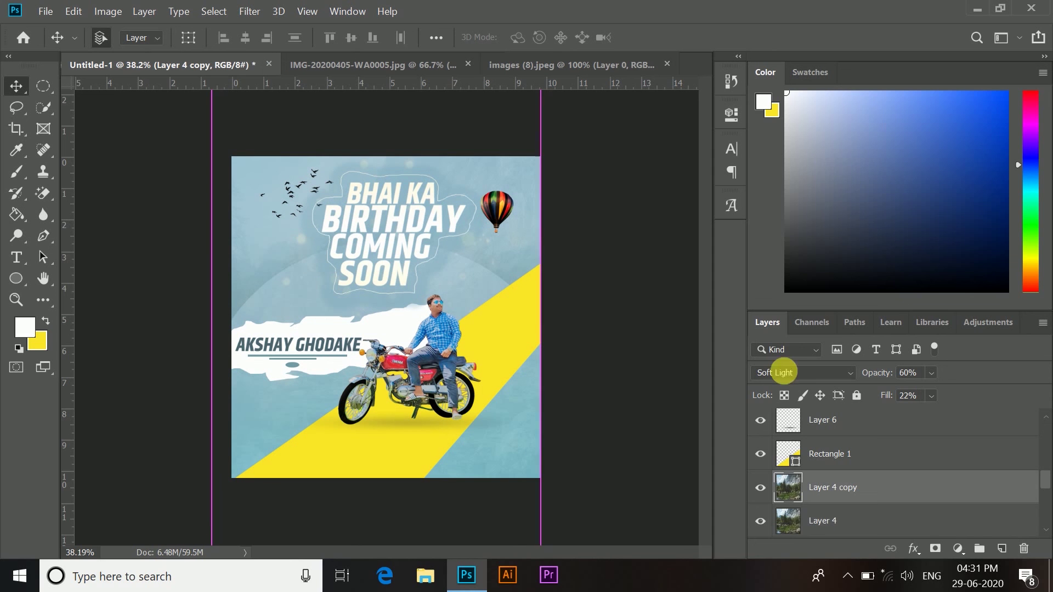
scroll(863, 458, "up", 5)
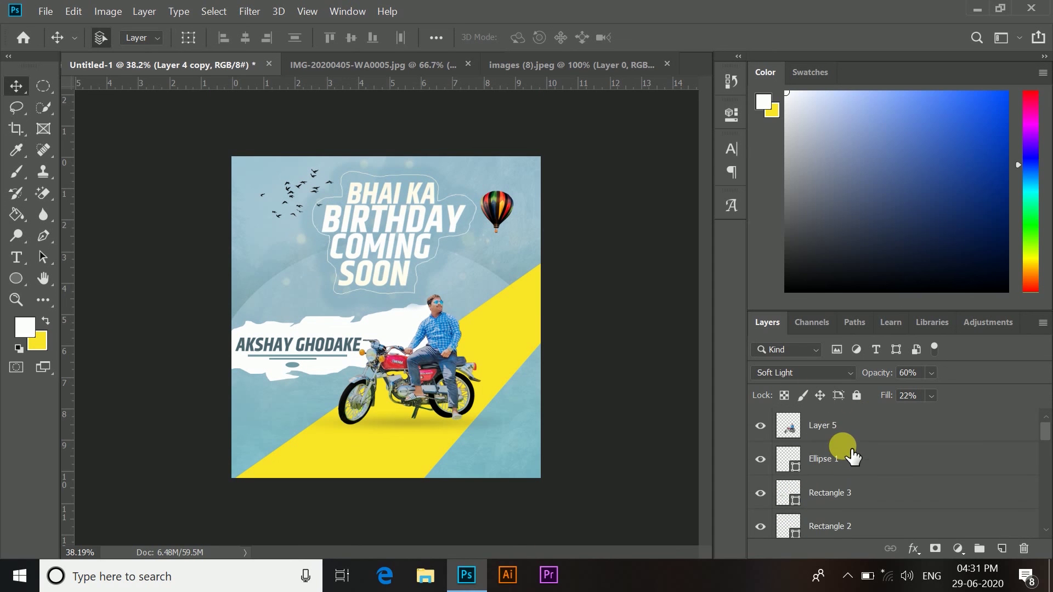
scroll(790, 467, "down", 2)
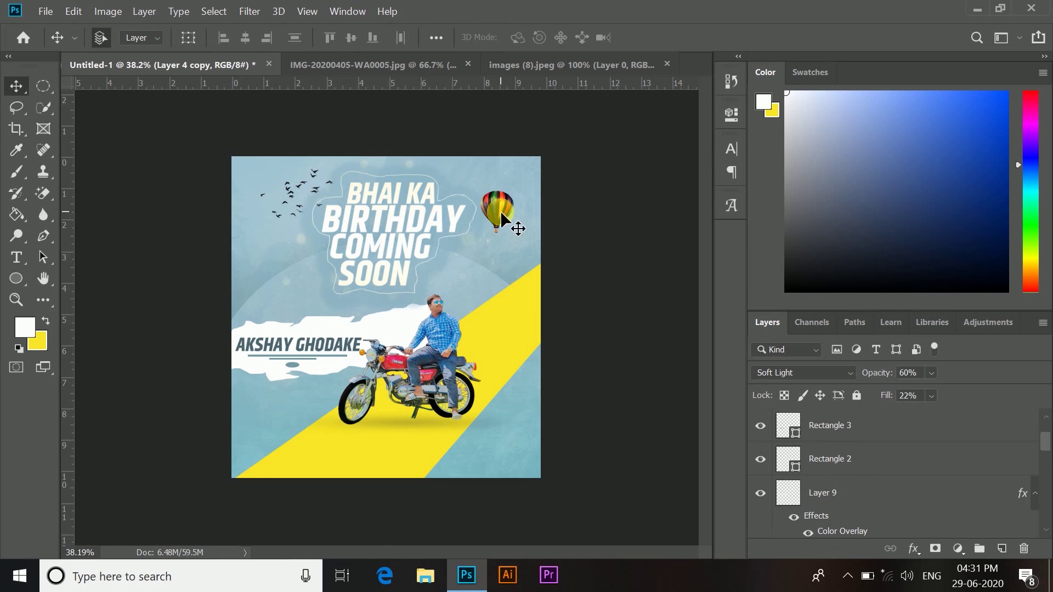
scroll(848, 426, "down", 10)
left_click(822, 437)
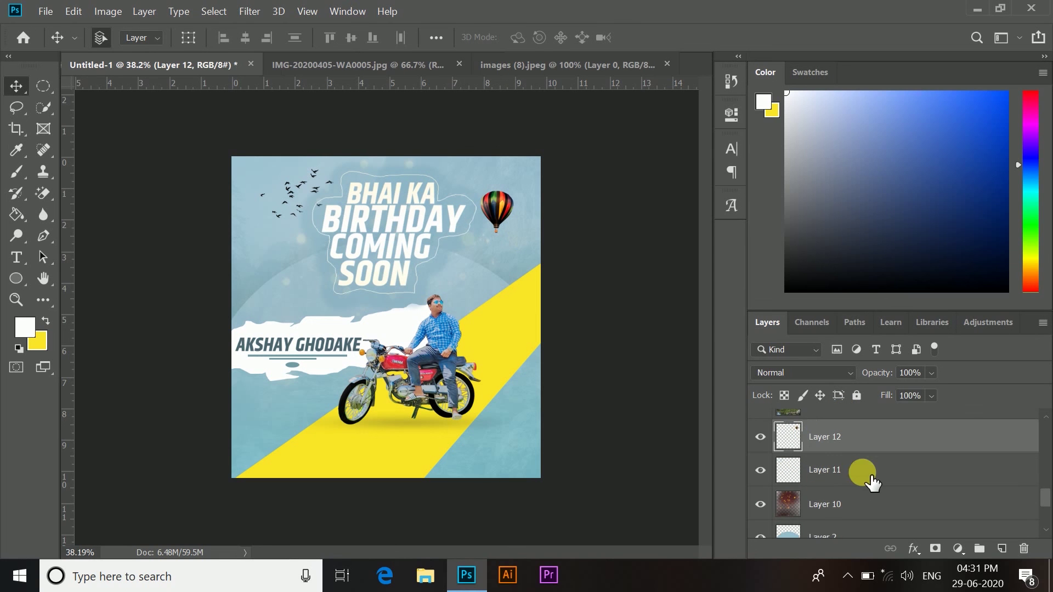
key("ctrl+j")
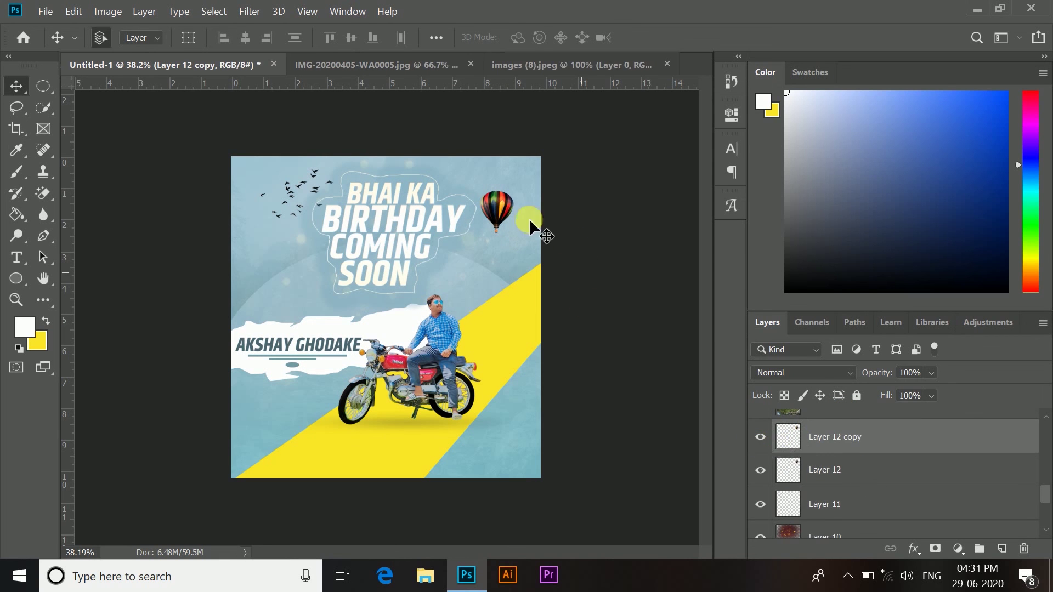
Enlarge the balloon copy to 146.72% and place it left of the title, above the torn band
key("ctrl+t")
left_click_drag(527, 254, 311, 277)
left_click_drag(337, 311, 288, 269)
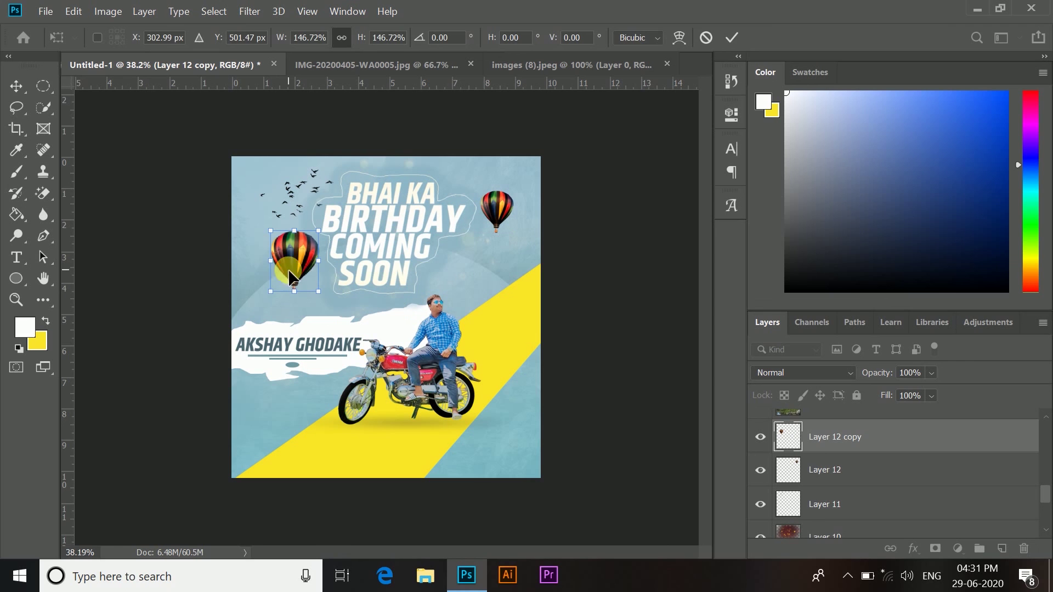
left_click(746, 37)
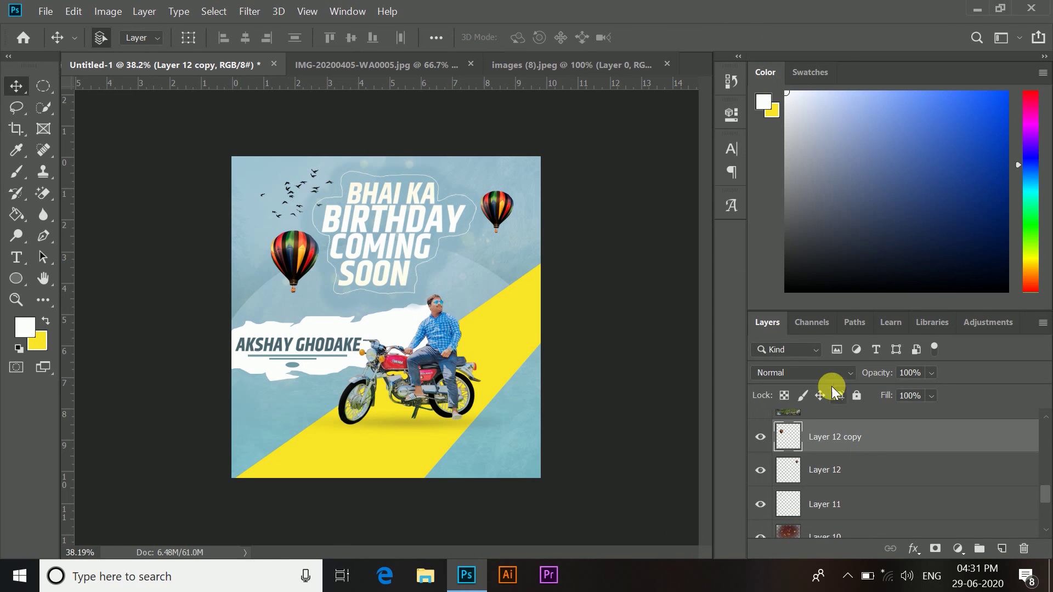
Hide both balloon layers, Layer 12 copy and Layer 12
left_click(760, 437)
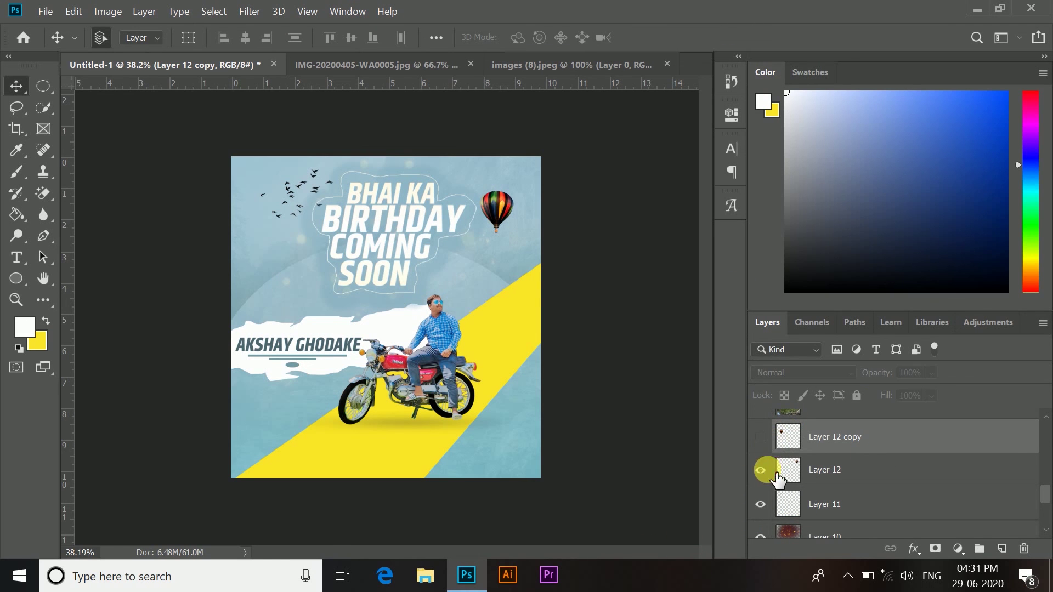
left_click(766, 470)
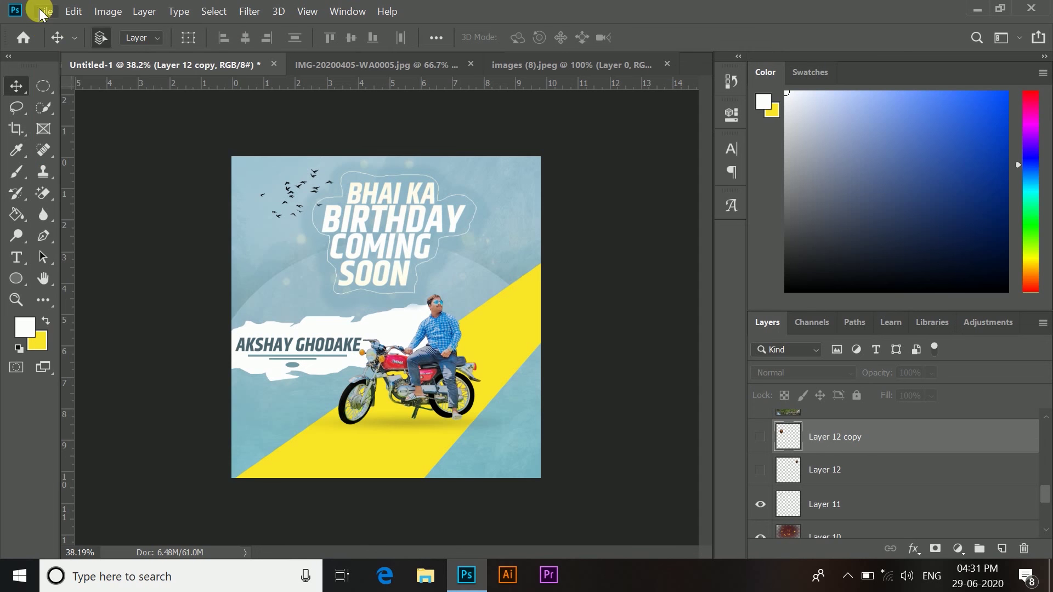
Open the bunting flags image, images (4), from the material data folder
left_click(42, 12)
left_click(59, 48)
scroll(318, 235, "down", 5)
scroll(320, 226, "down", 10)
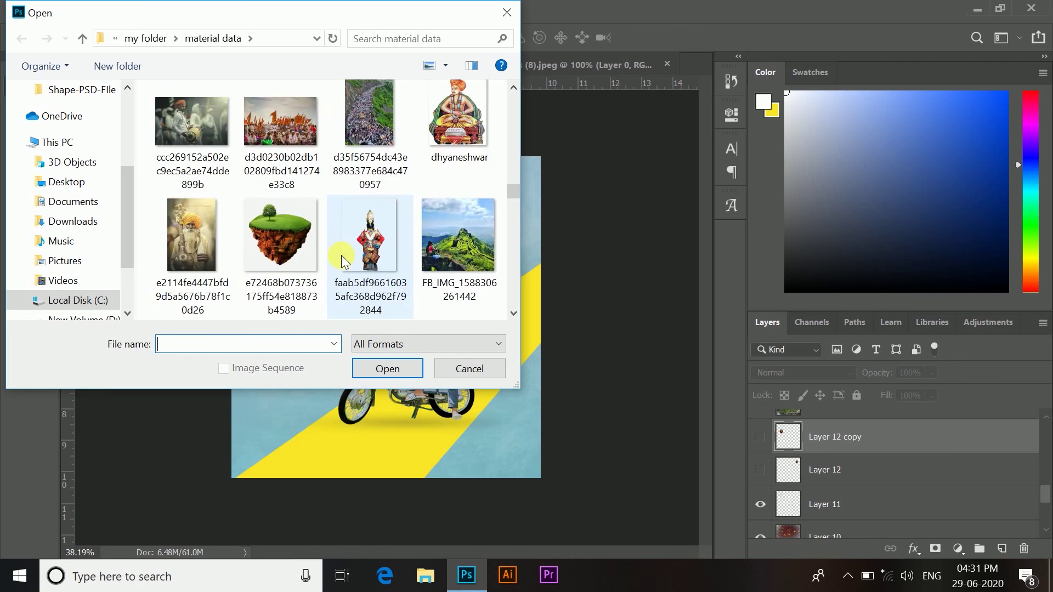
scroll(342, 250, "up", 2)
left_click(351, 250)
left_click(387, 369)
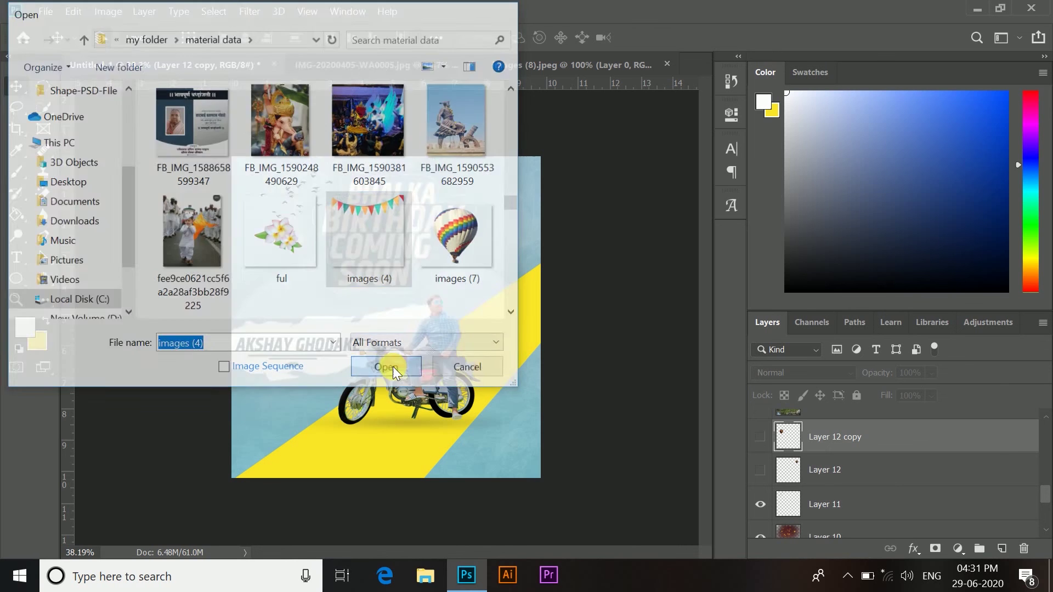
Bring the bunting into the banner, tilt it clockwise and place it across the banner's upper-right corner
left_click_drag(316, 225, 593, 319)
key("ctrl+t")
left_click_drag(631, 277, 598, 346)
left_click_drag(494, 247, 433, 176)
left_click(732, 38)
Duplicate the bunting layer, rotate the copy to -36.43° and place it across the banner's upper-left corner
left_click(878, 518)
scroll(870, 497, "down", 1)
key("ctrl+j")
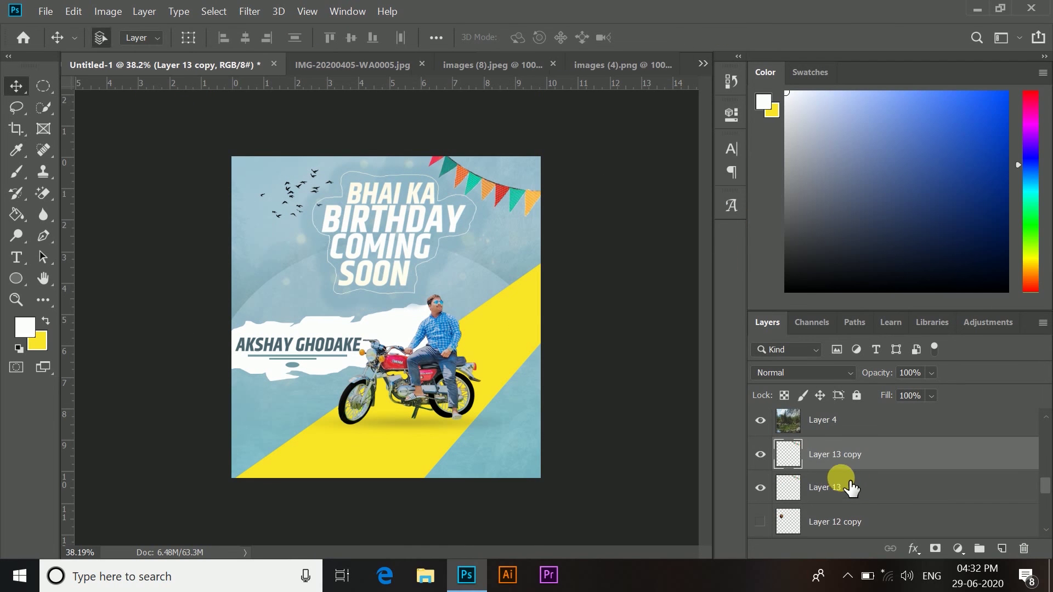
key("ctrl+t")
left_click_drag(536, 207, 509, 190)
left_click_drag(414, 241, 262, 165)
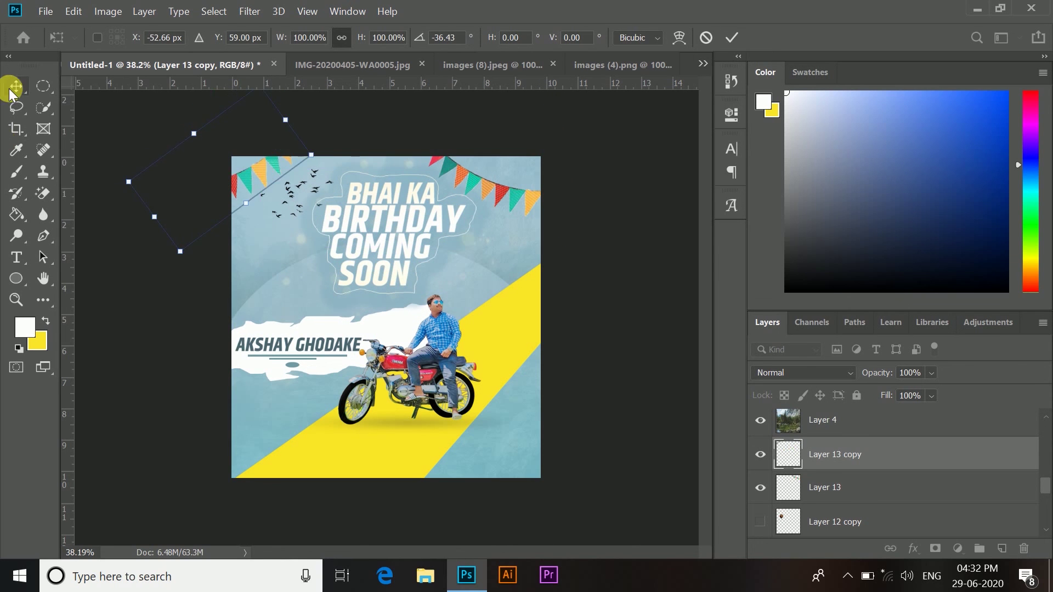
left_click(16, 86)
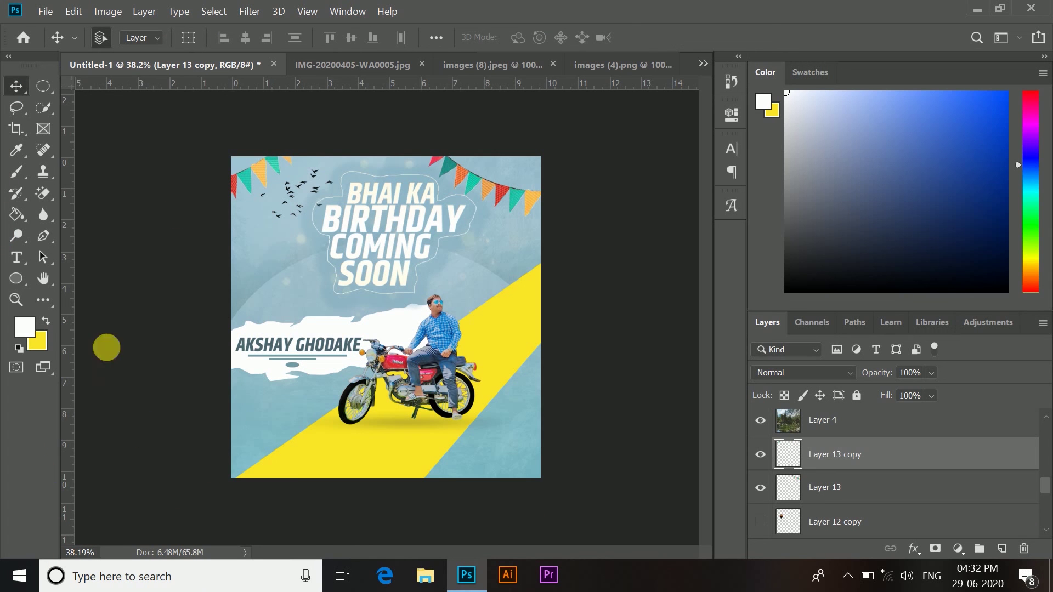
Draw a rectangle about 1458 × 1517 px just inside the banner's edges
right_click(22, 279)
left_click(70, 274)
left_click_drag(244, 170, 549, 486)
Give the border rectangle no fill and a white stroke 7 px wide
left_click(497, 210)
left_click(508, 242)
left_click(497, 211)
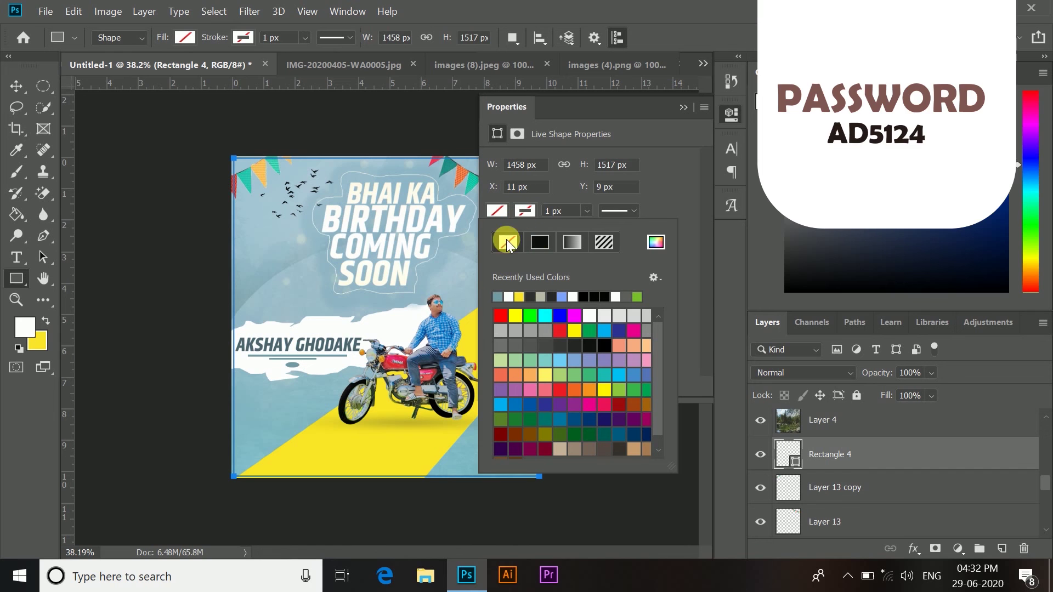
left_click(508, 297)
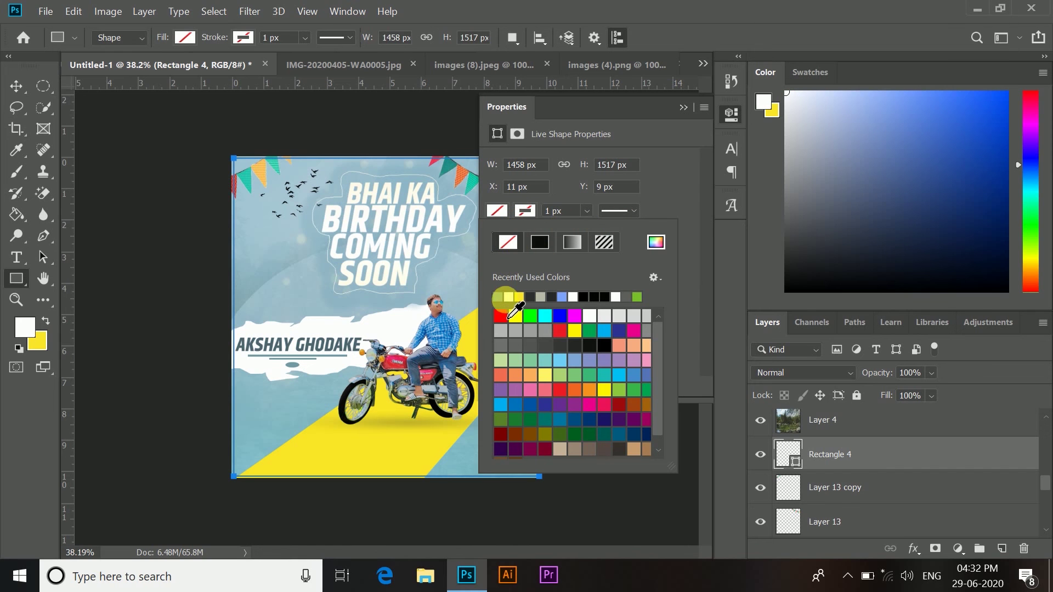
left_click(560, 217)
key("Return")
left_click(683, 109)
key("v")
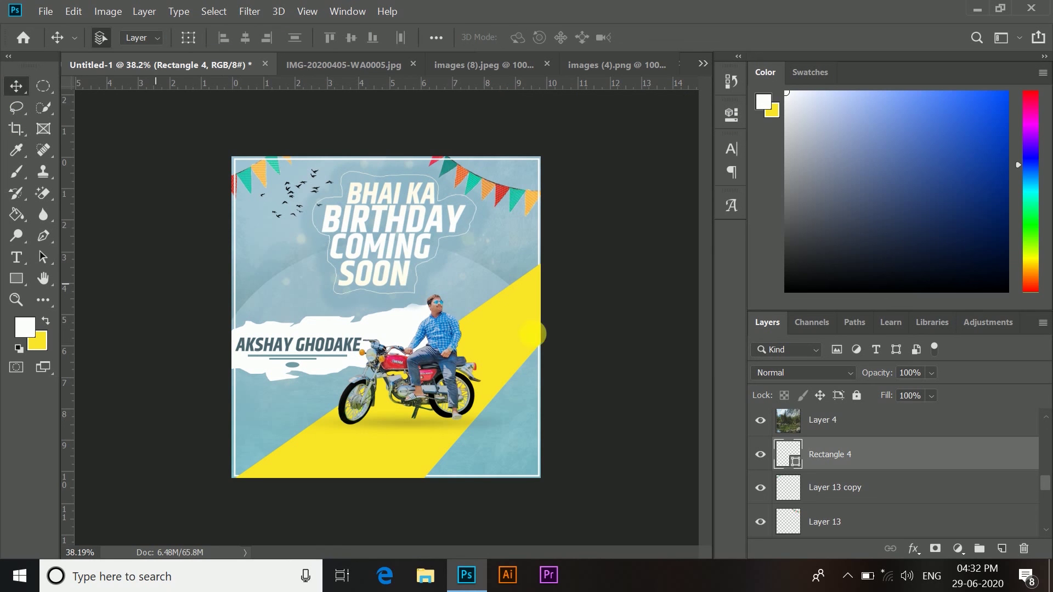
Draw a second rectangle about 1421 × 1498 px inside the white border and make its stroke dotted
left_click(17, 281)
mouse_move(238, 163)
left_mouse_down()
mouse_move(417, 244)
mouse_move(549, 260)
mouse_move(547, 486)
left_mouse_up()
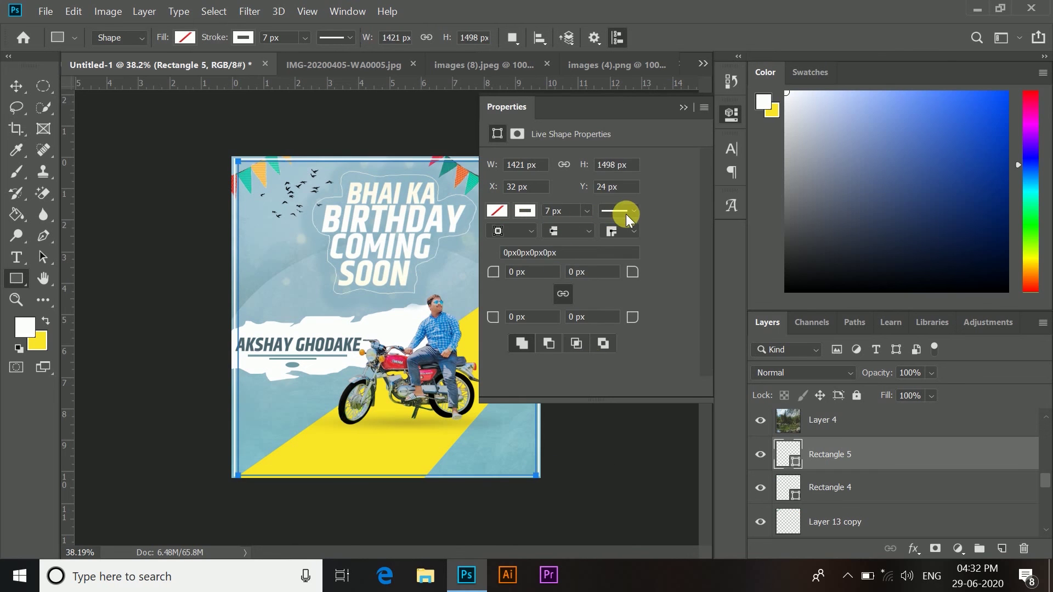
left_click(626, 212)
left_click(611, 293)
left_click(184, 139)
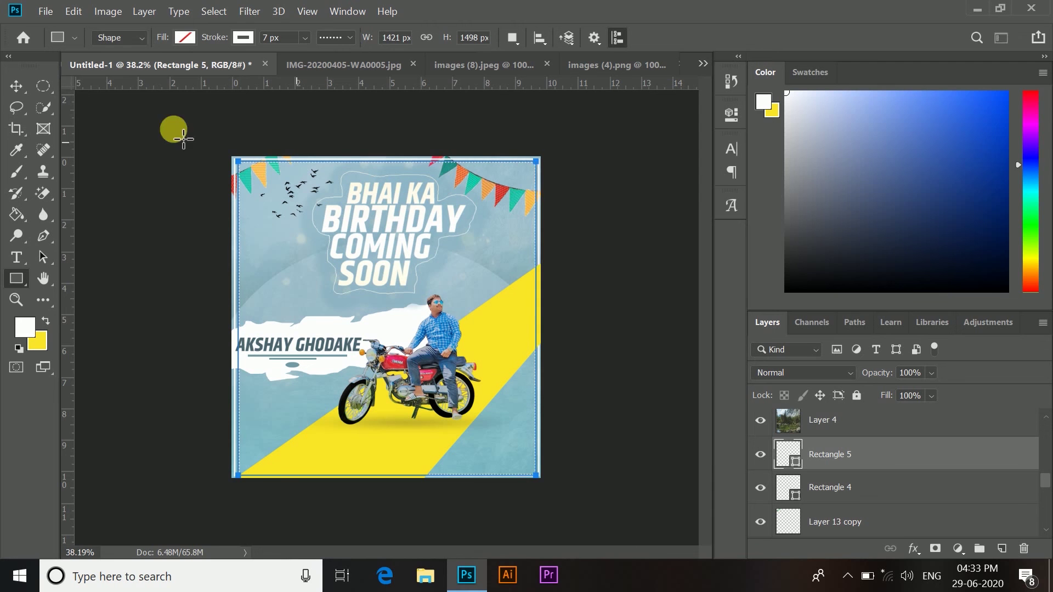
left_click(17, 88)
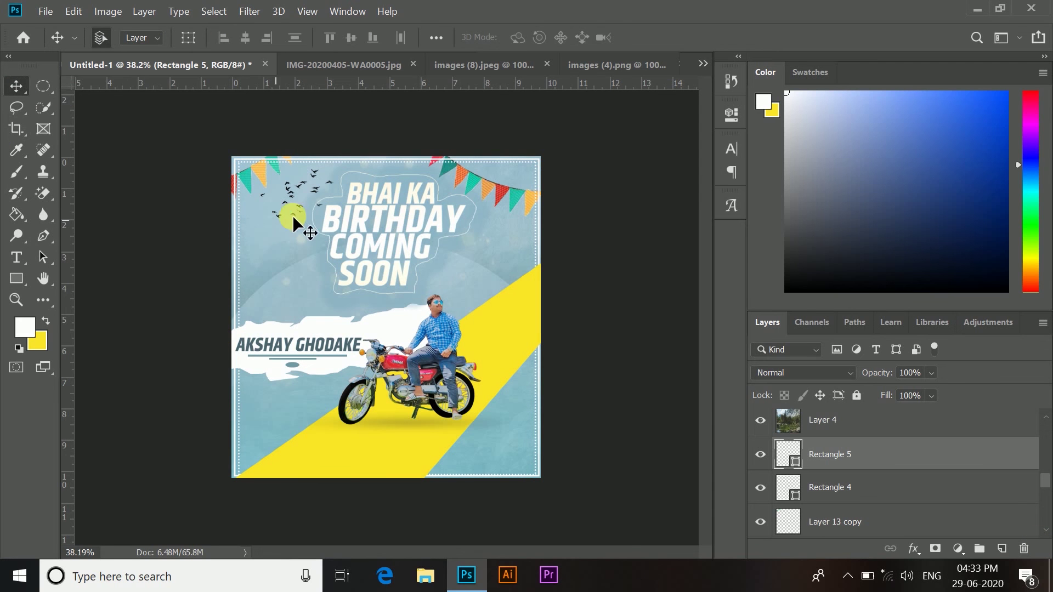